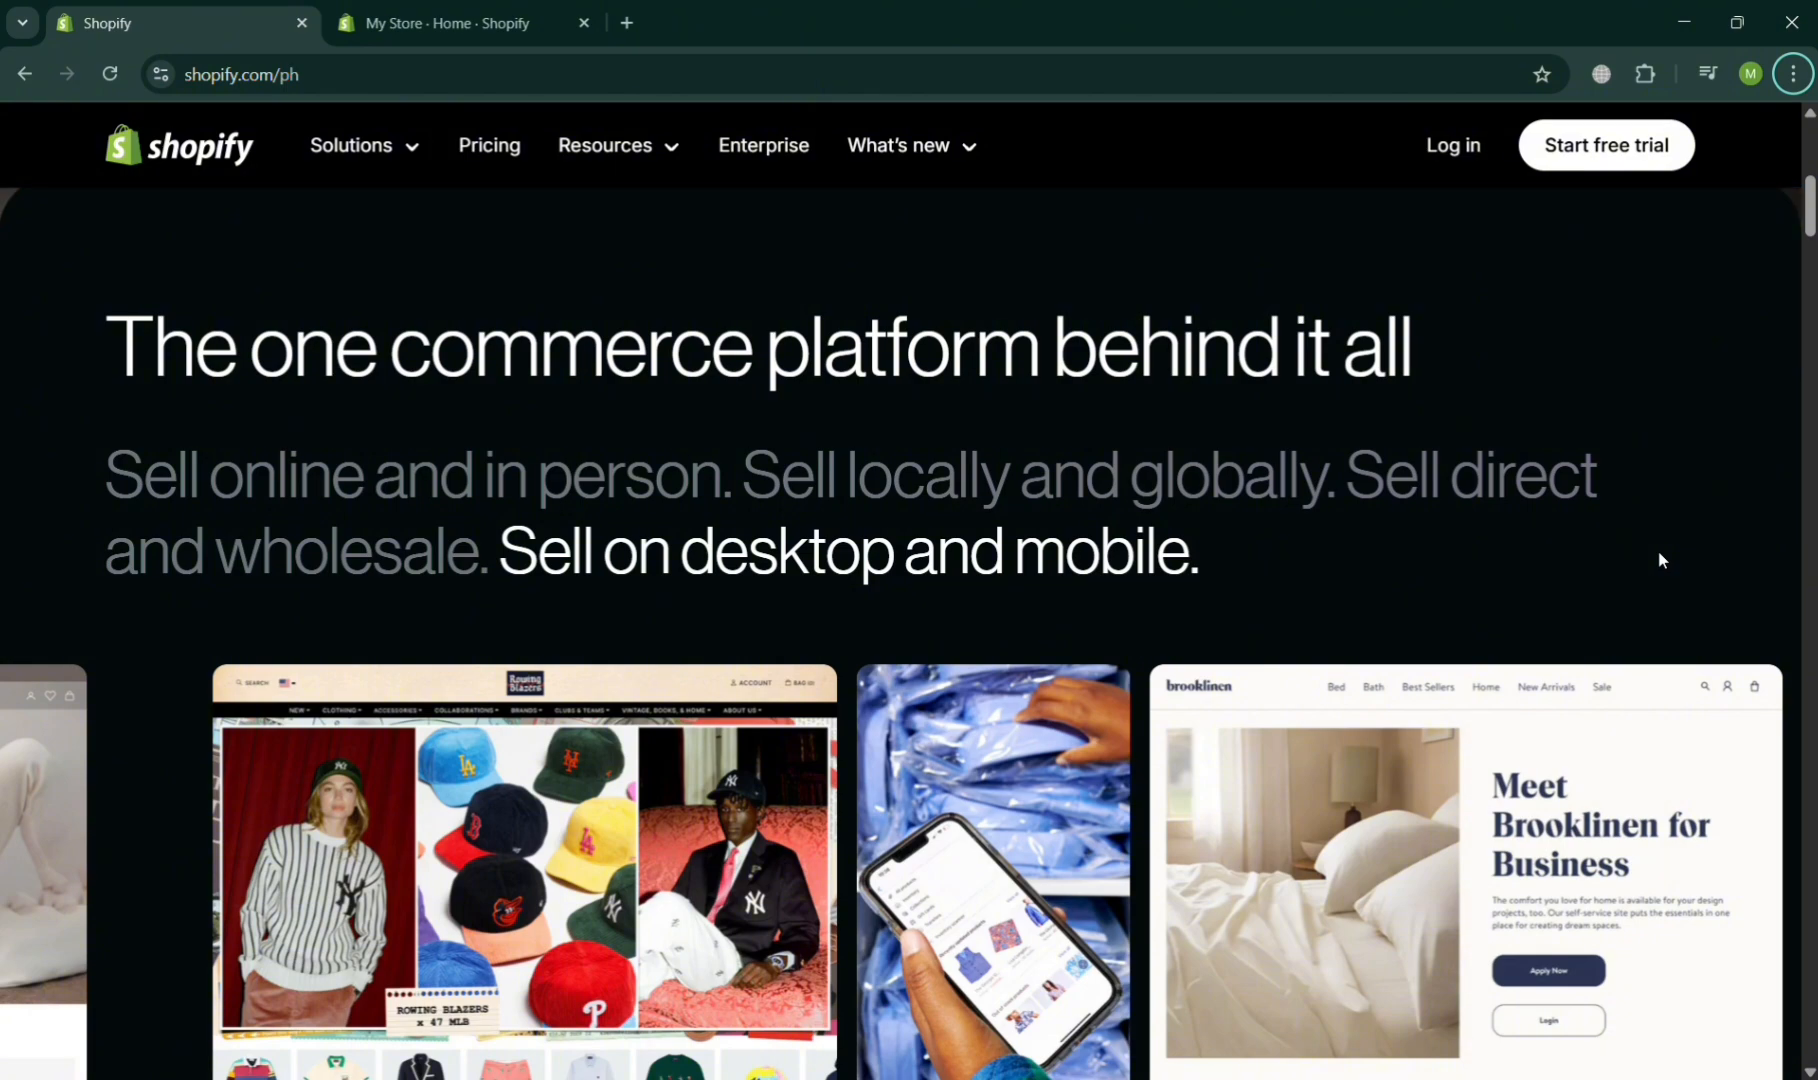
scroll(1660, 560, down, 2)
scroll(1660, 560, up, 4)
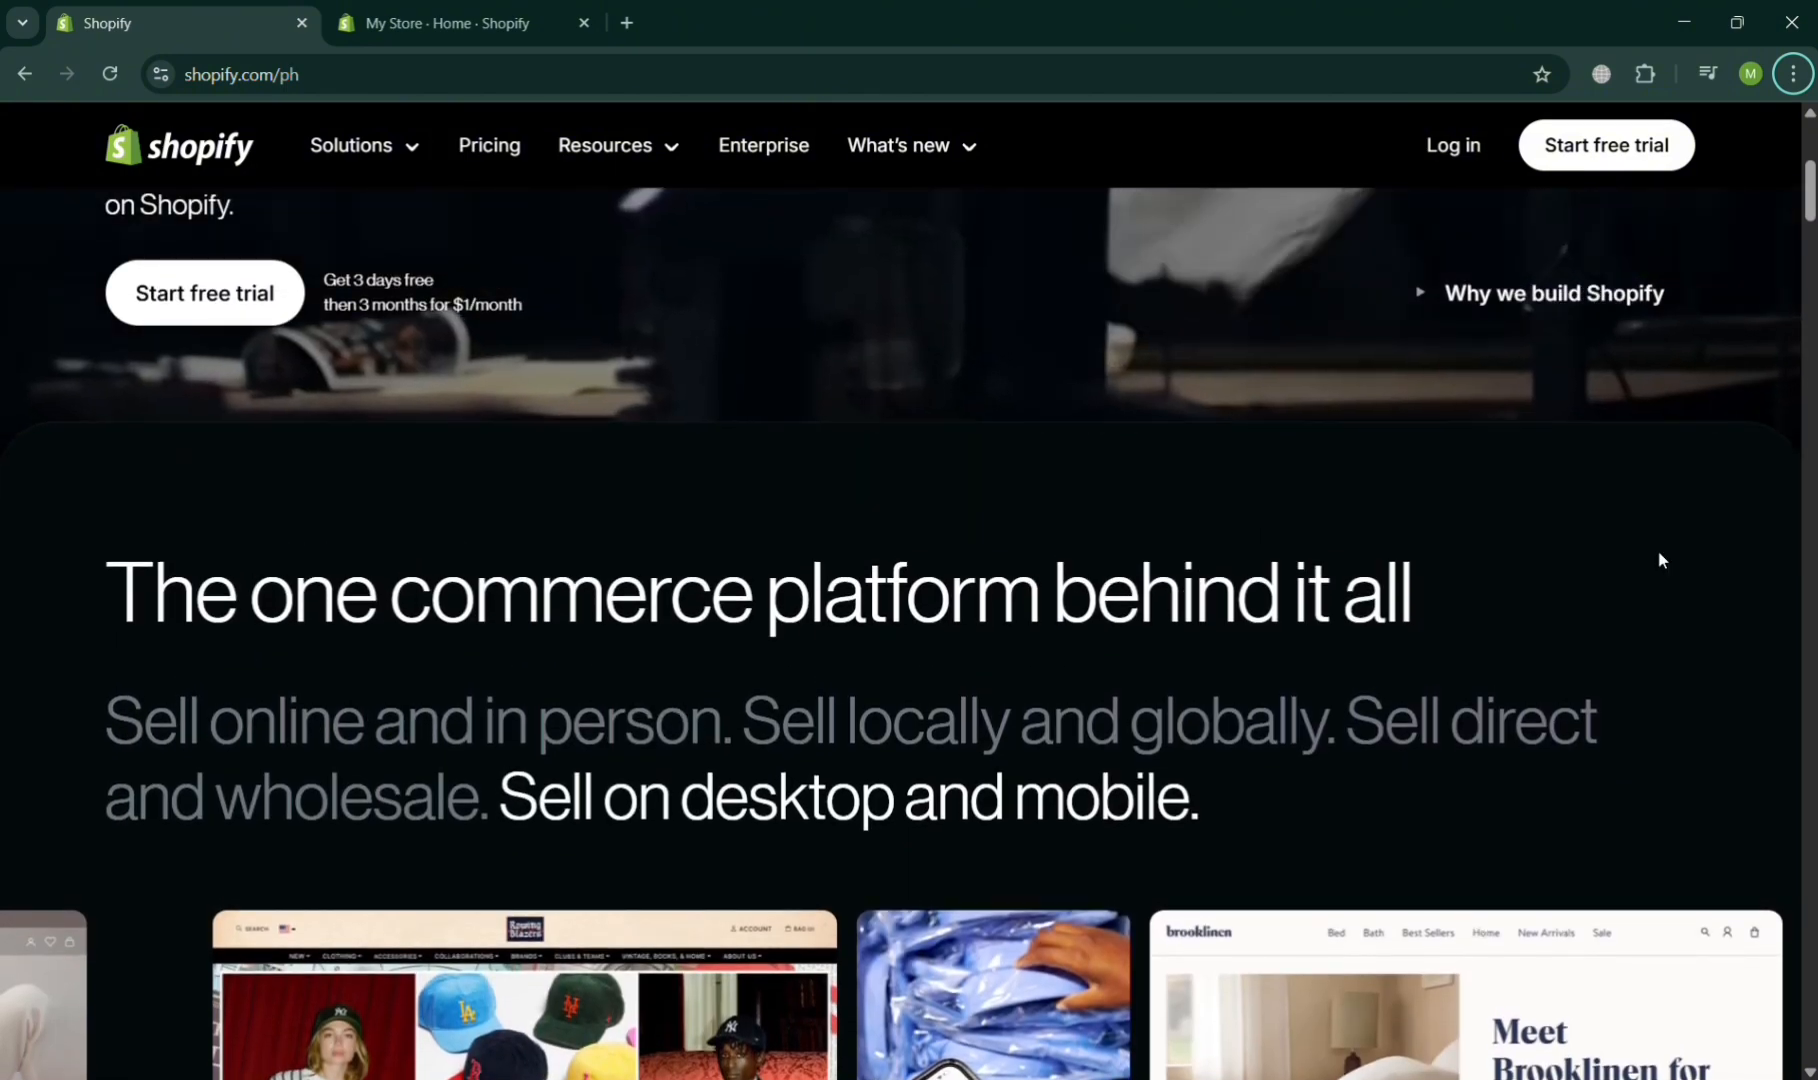
scroll(1660, 560, down, 10)
scroll(1658, 559, down, 12)
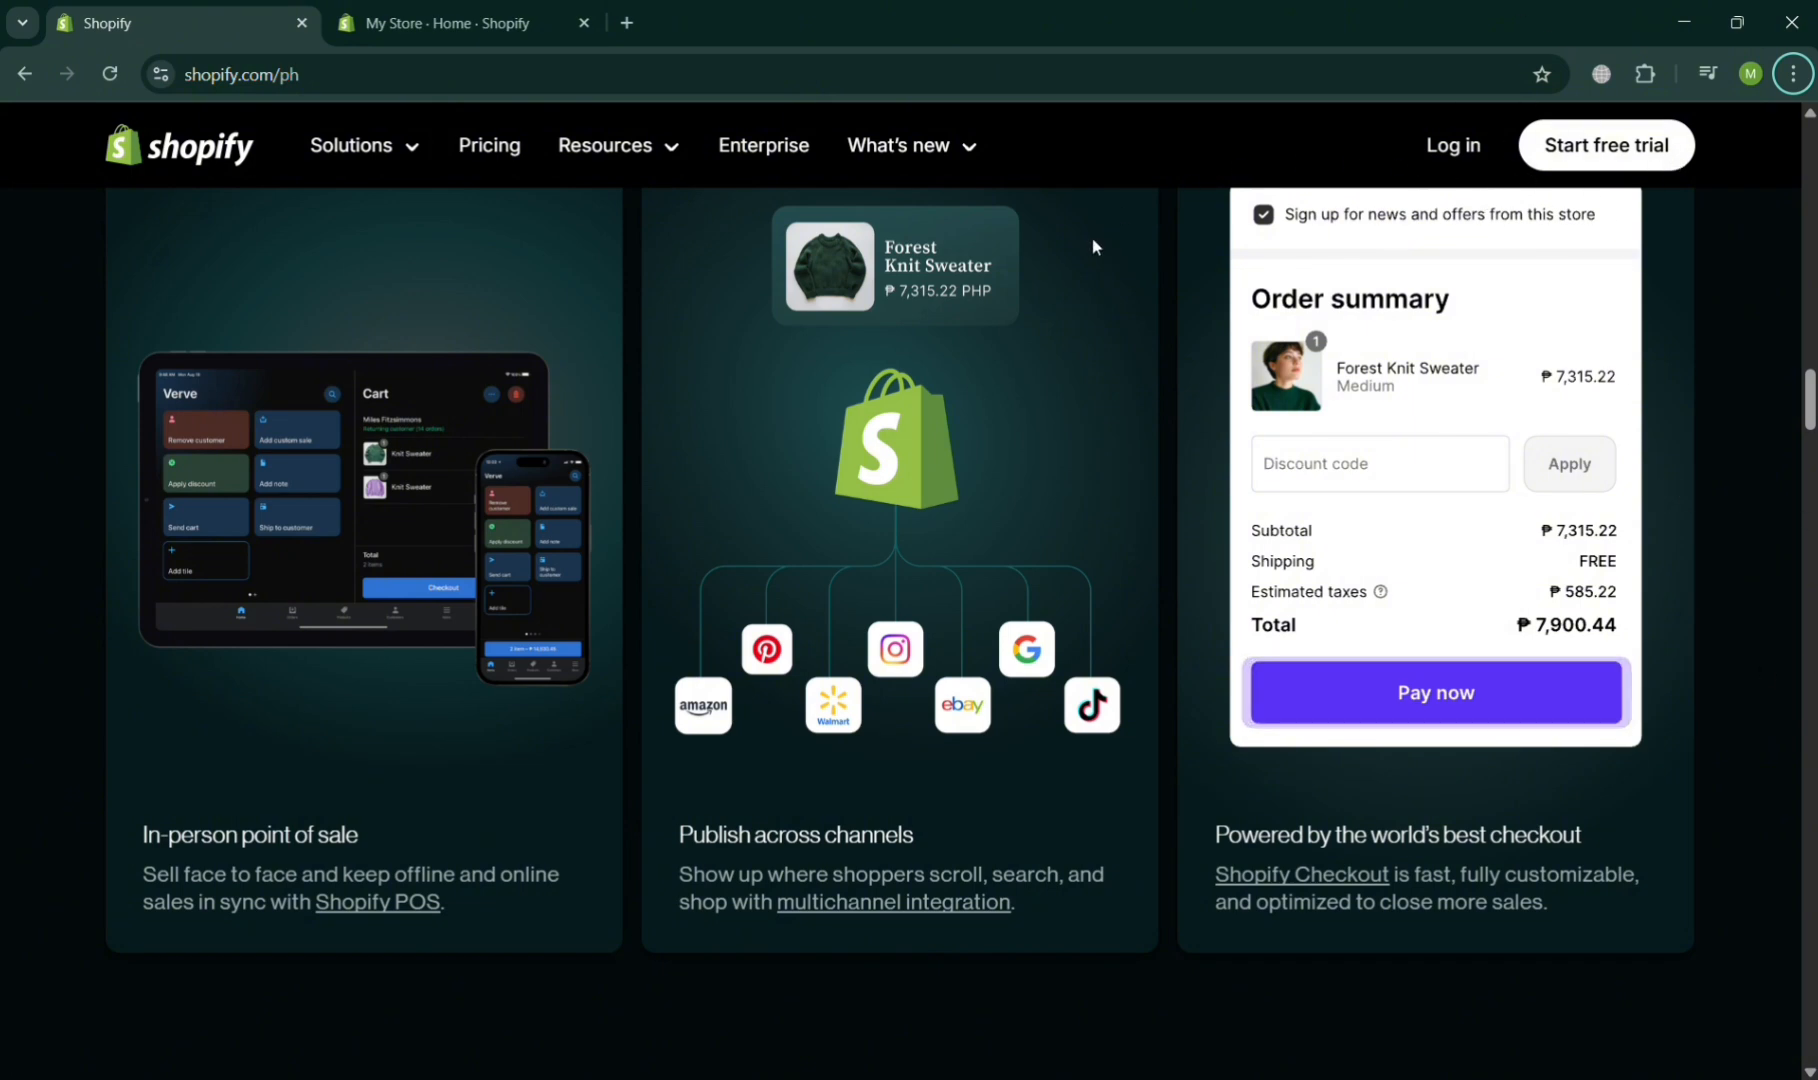
- Switch to the store admin and open the online store's list of pages
click(497, 8)
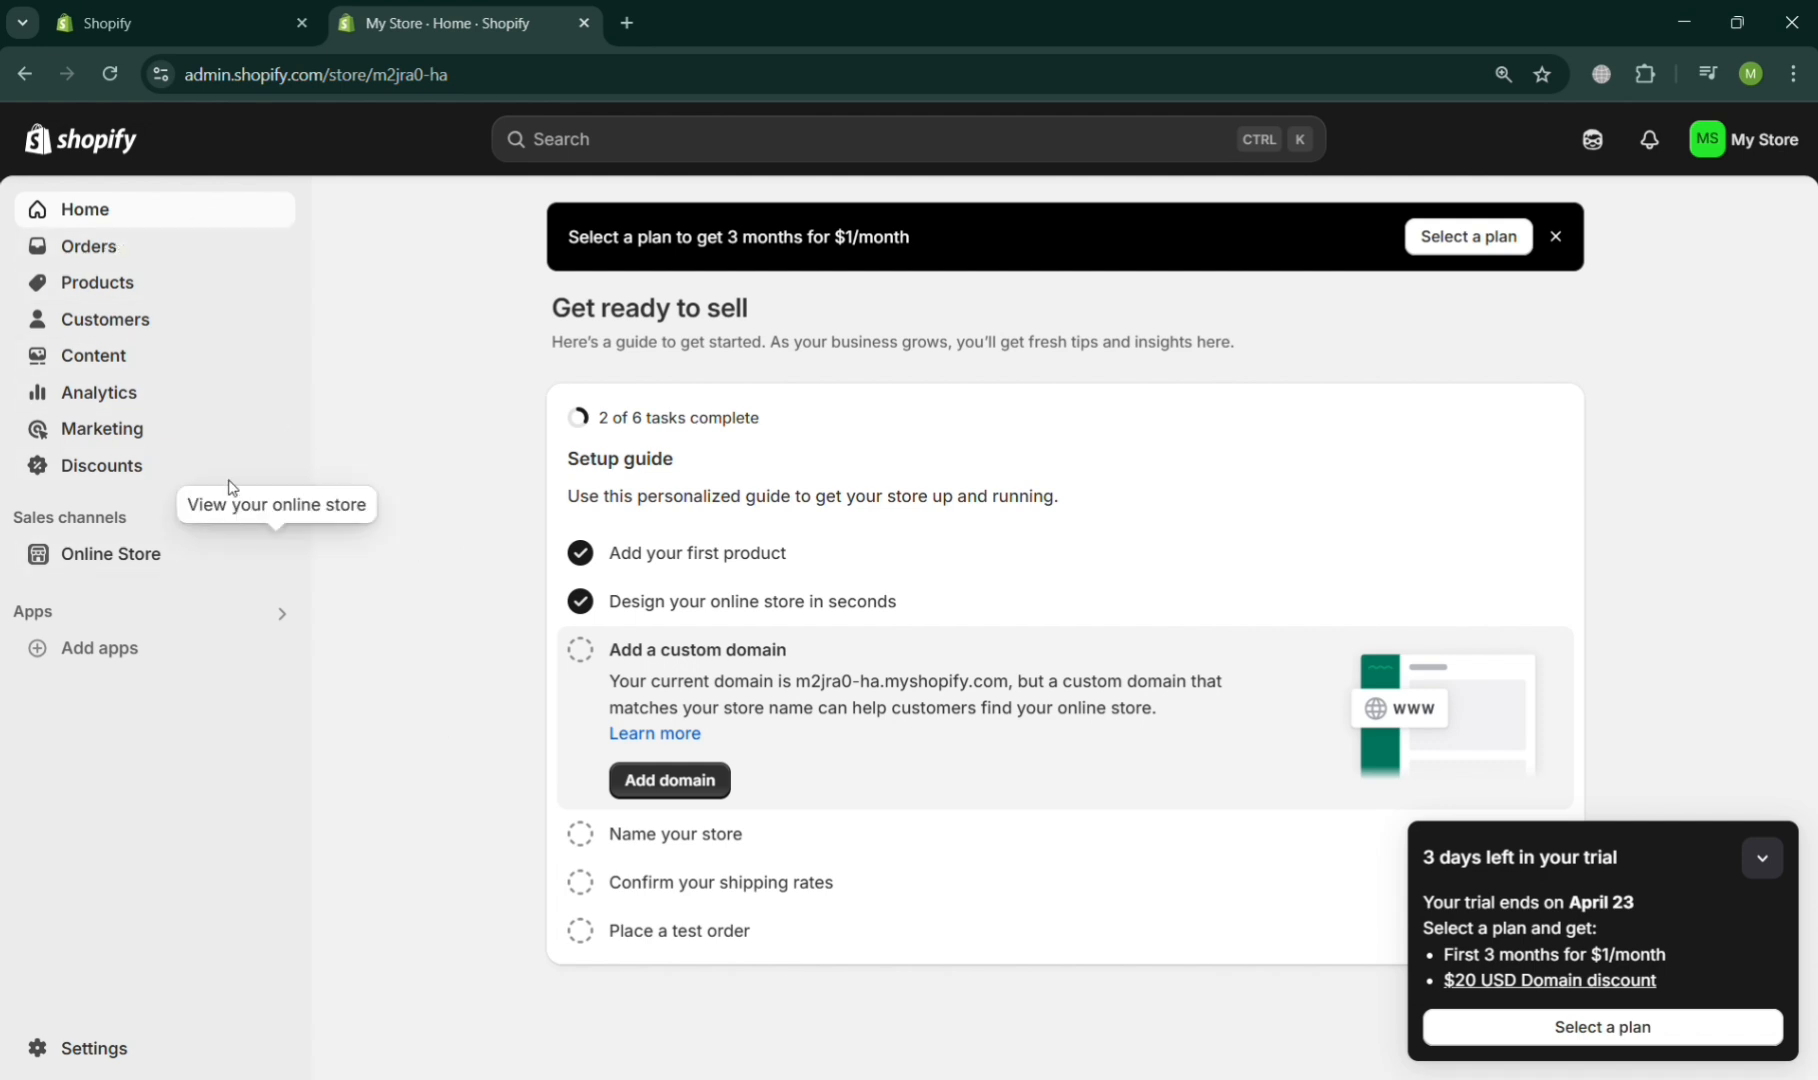
click(166, 297)
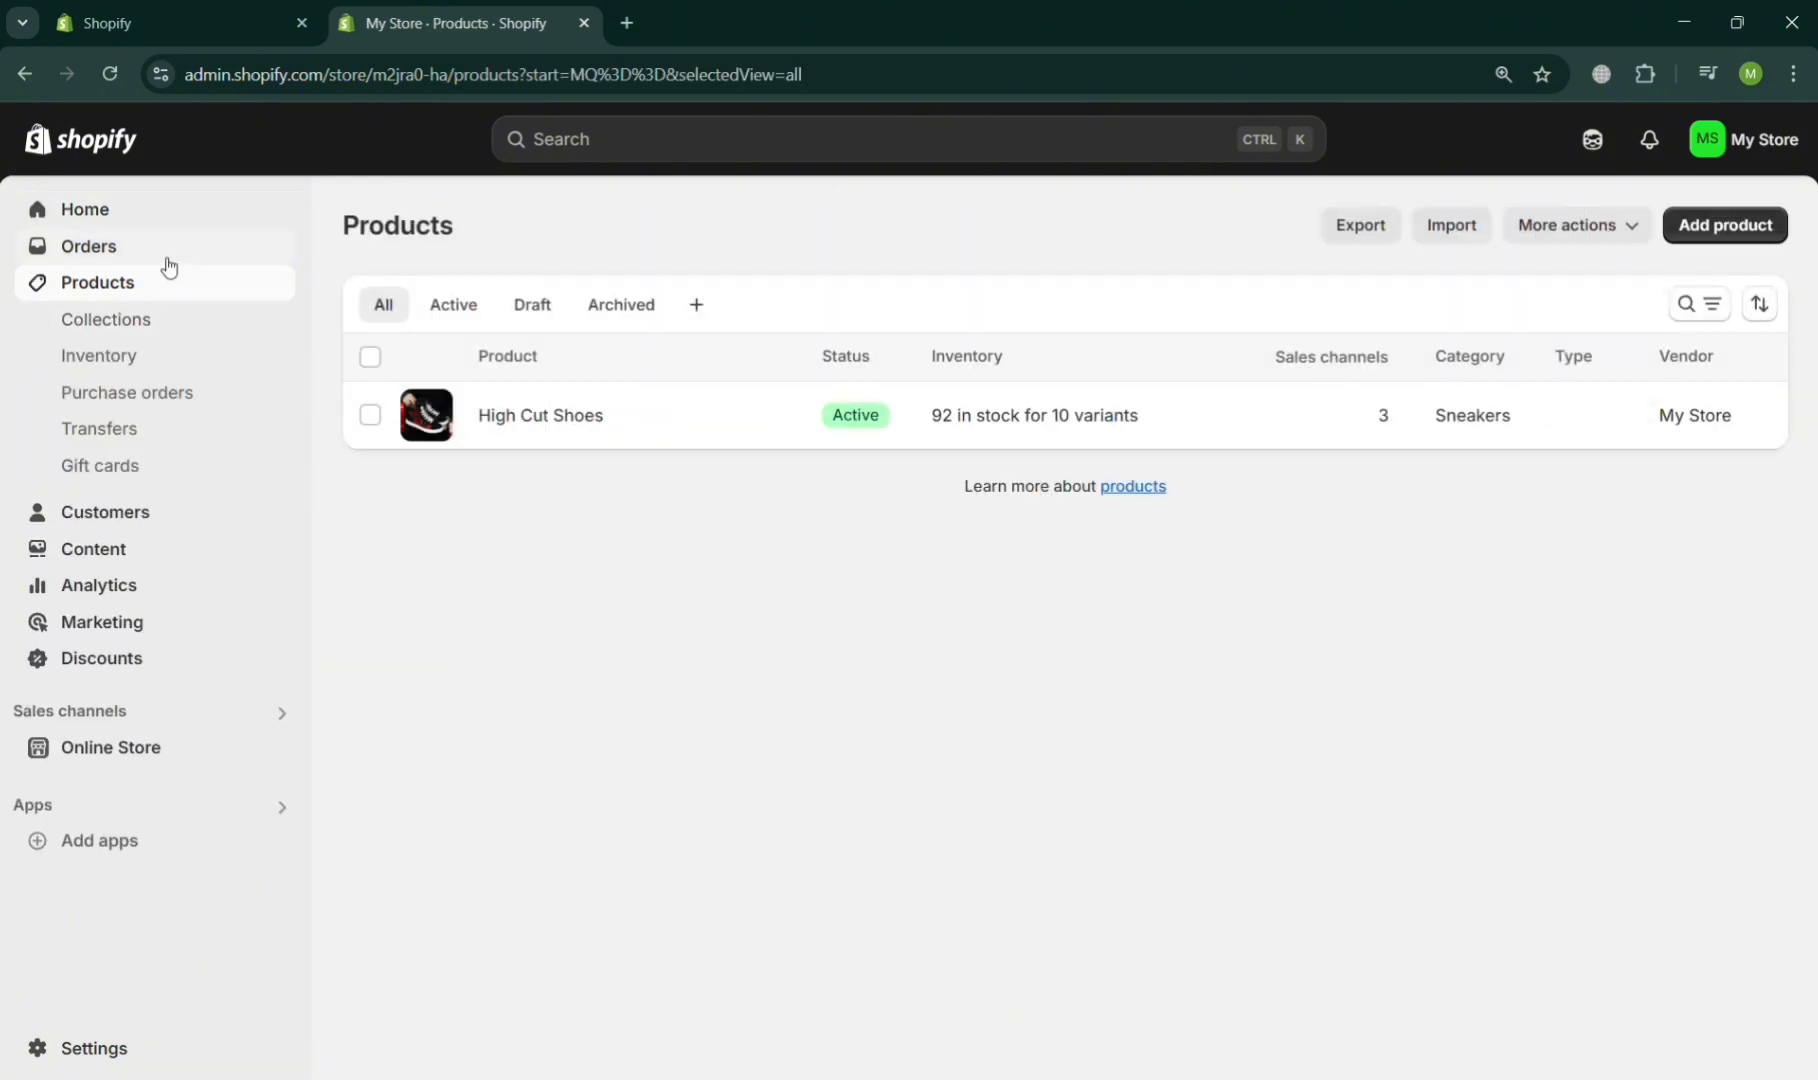
click(208, 745)
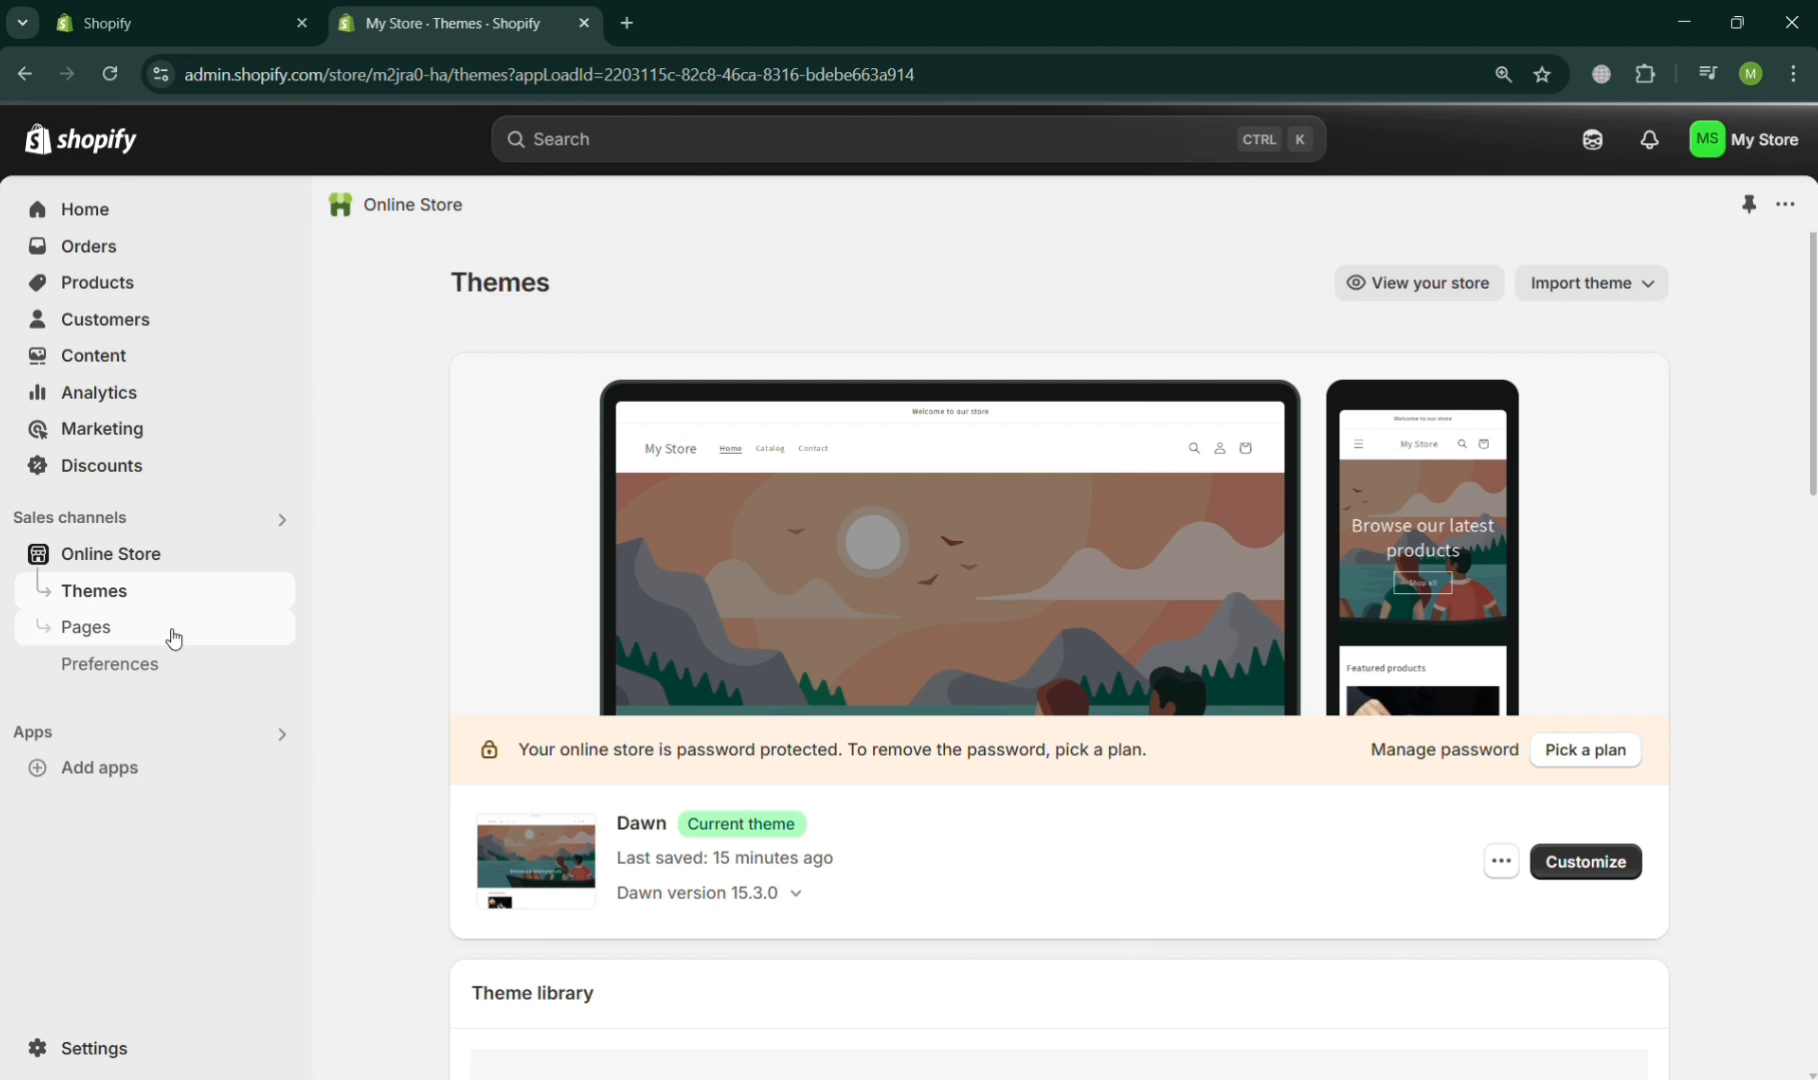
click(173, 638)
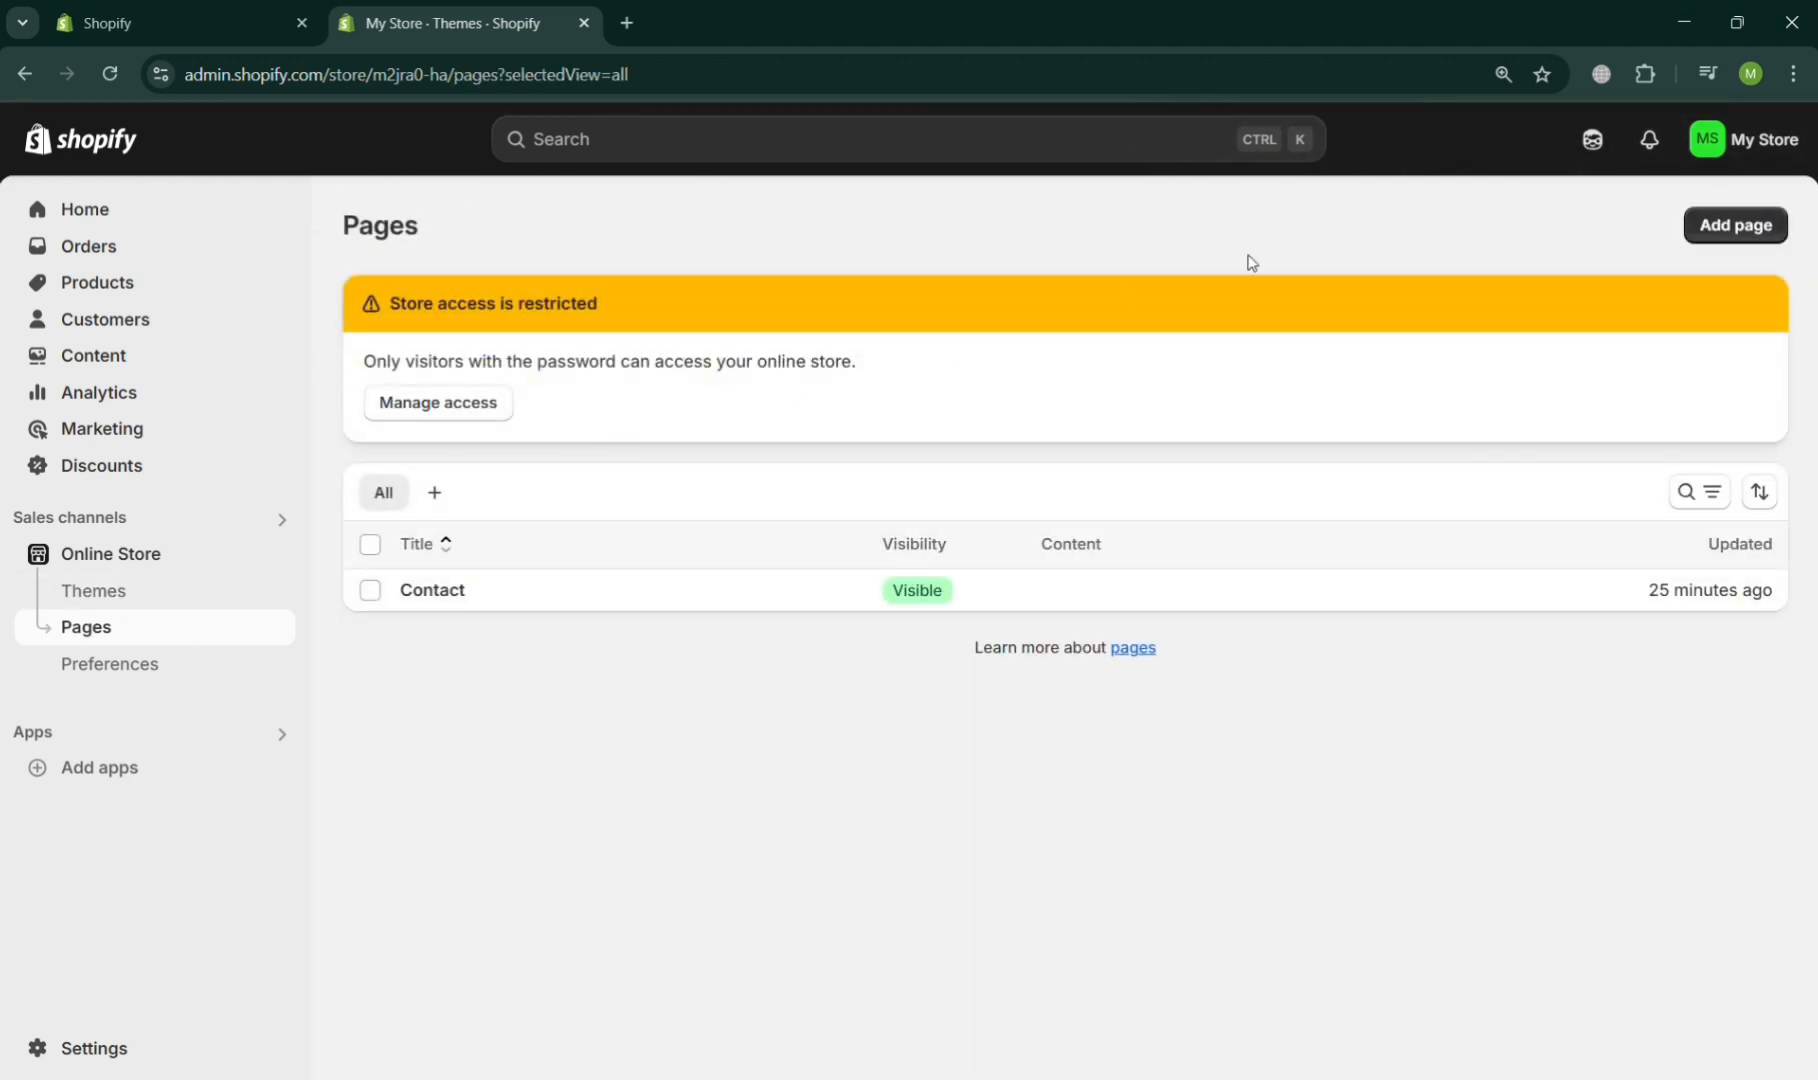
- Start a new page and title it "Shoe Size Chart"
click(1730, 226)
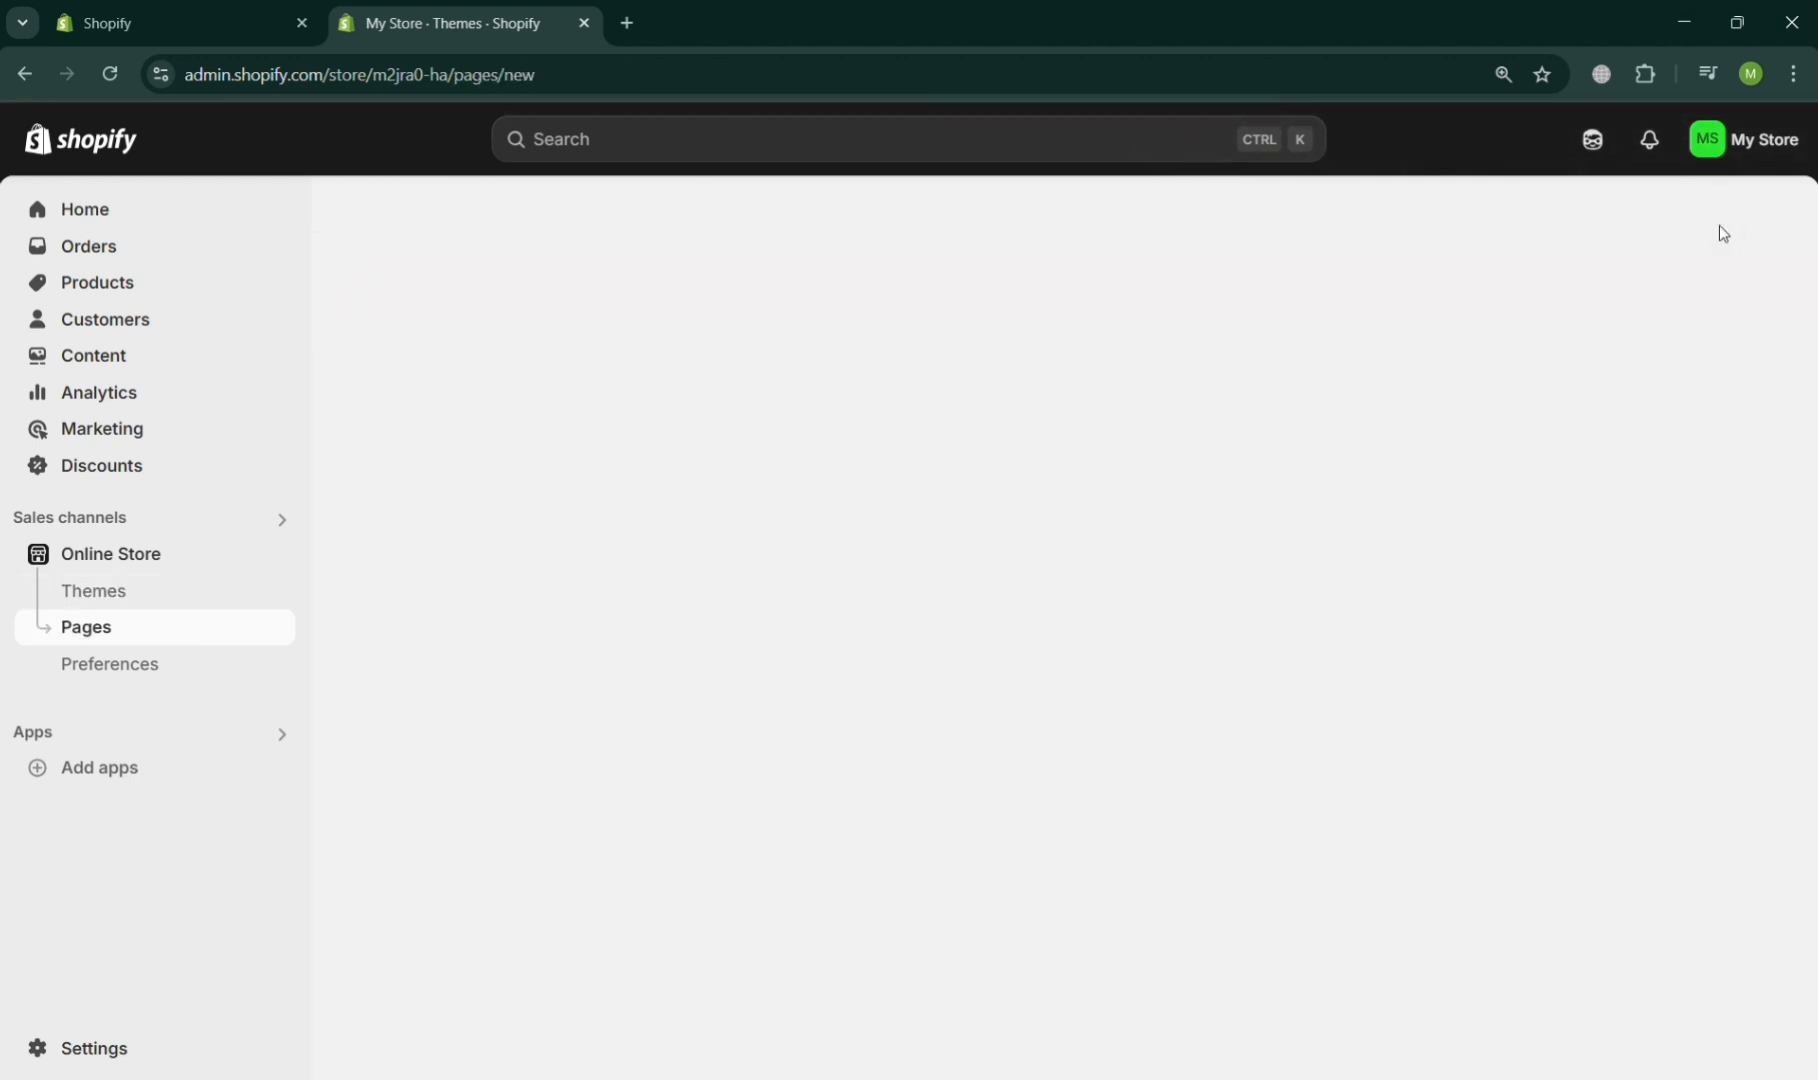
click(1010, 370)
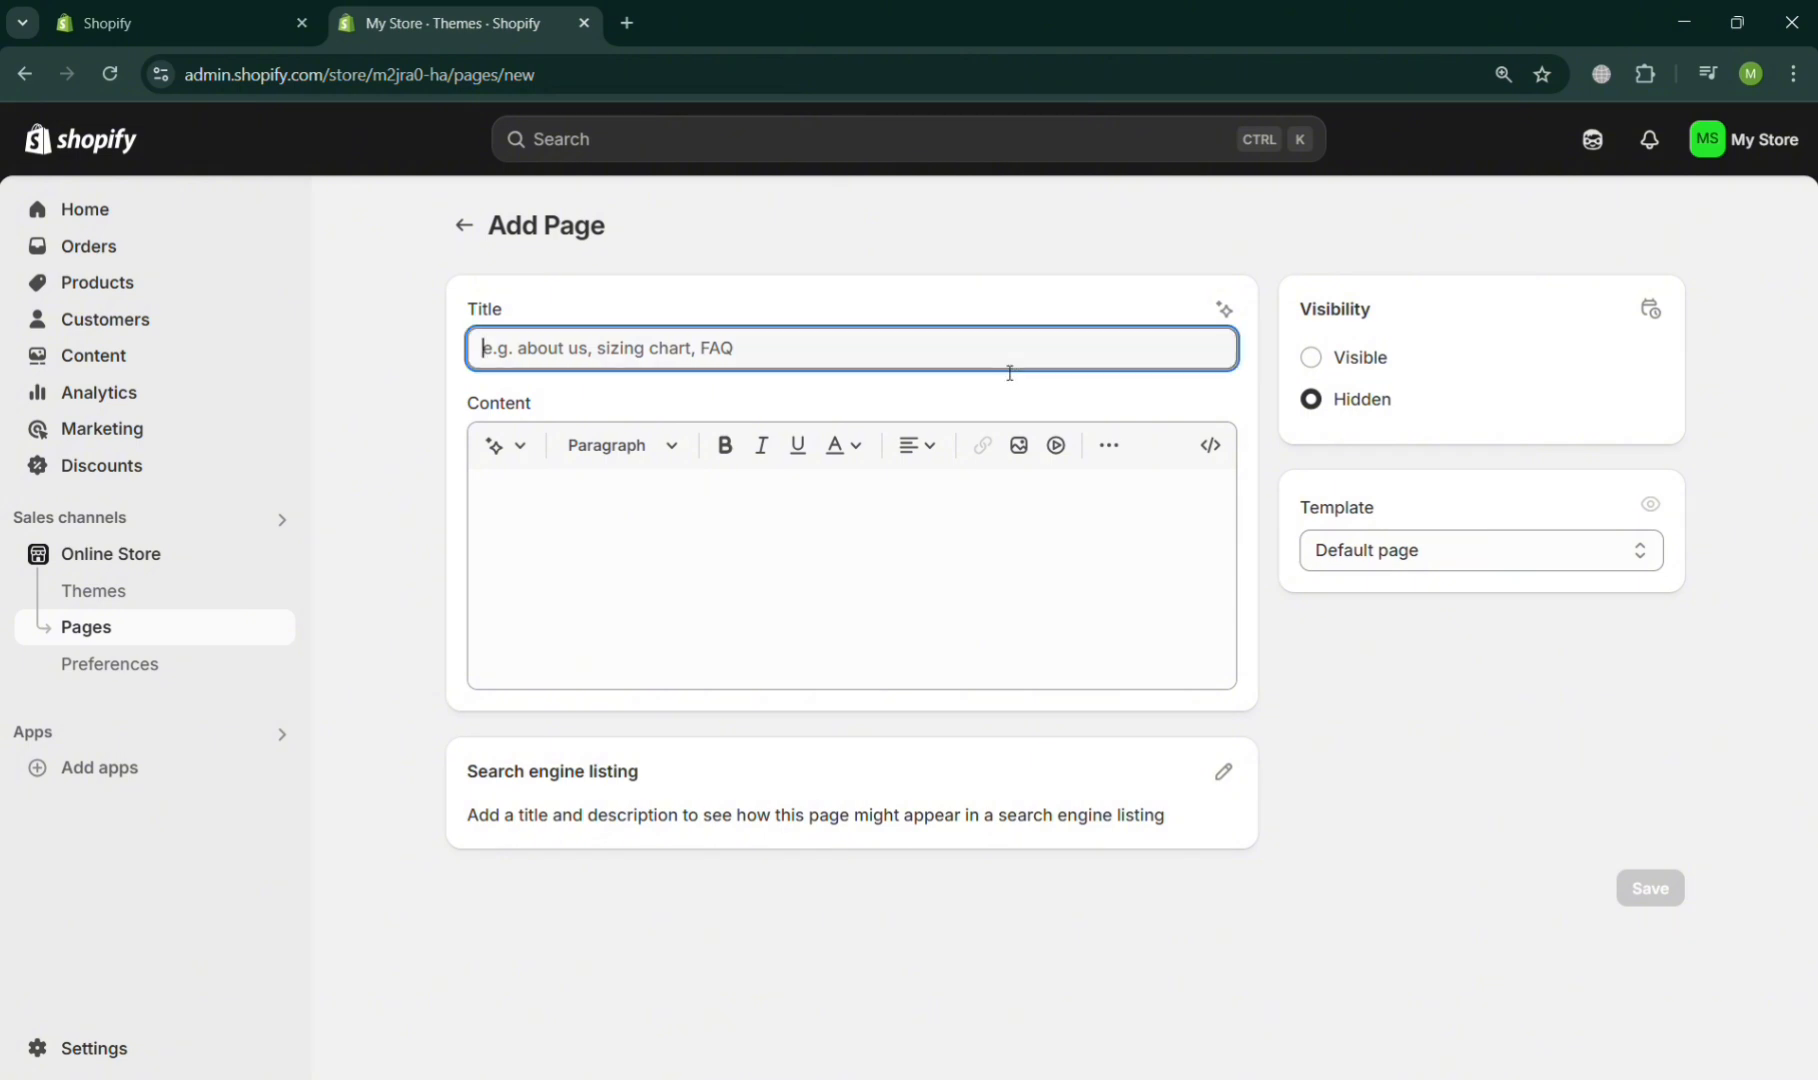
text(Shoe)
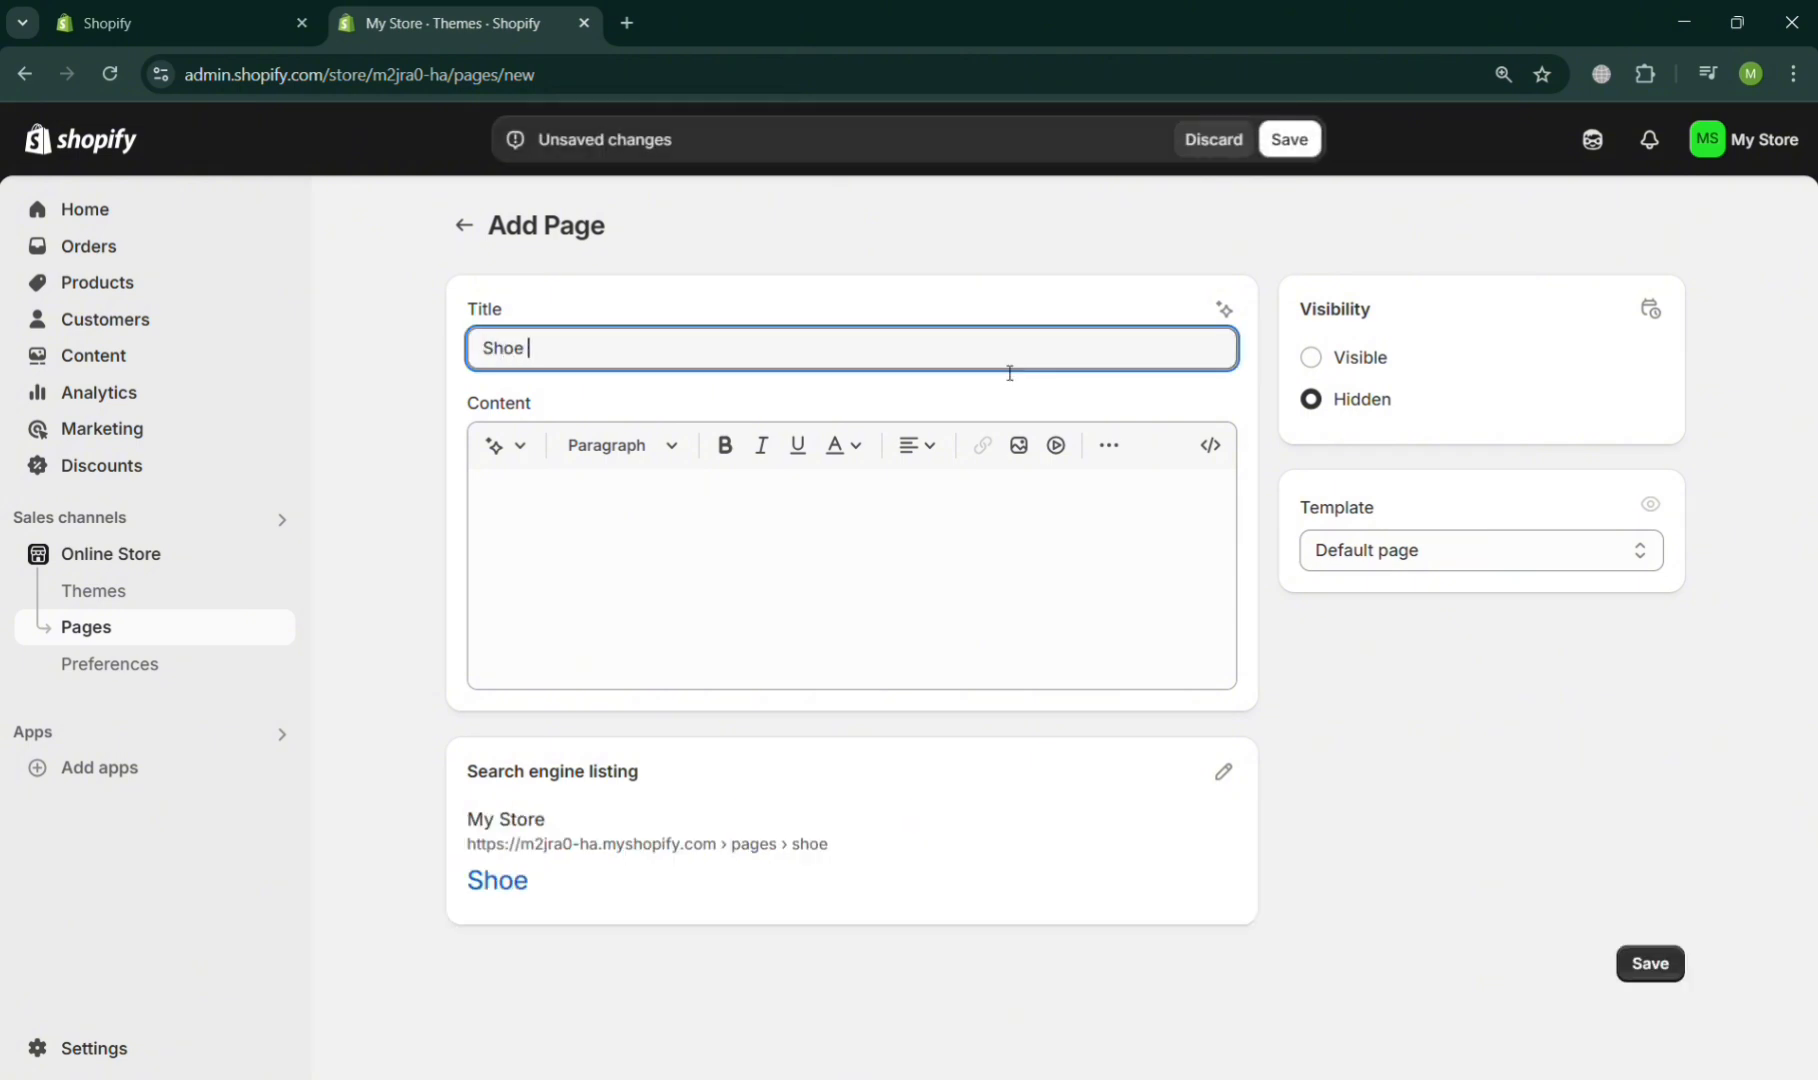
text( Size Chart)
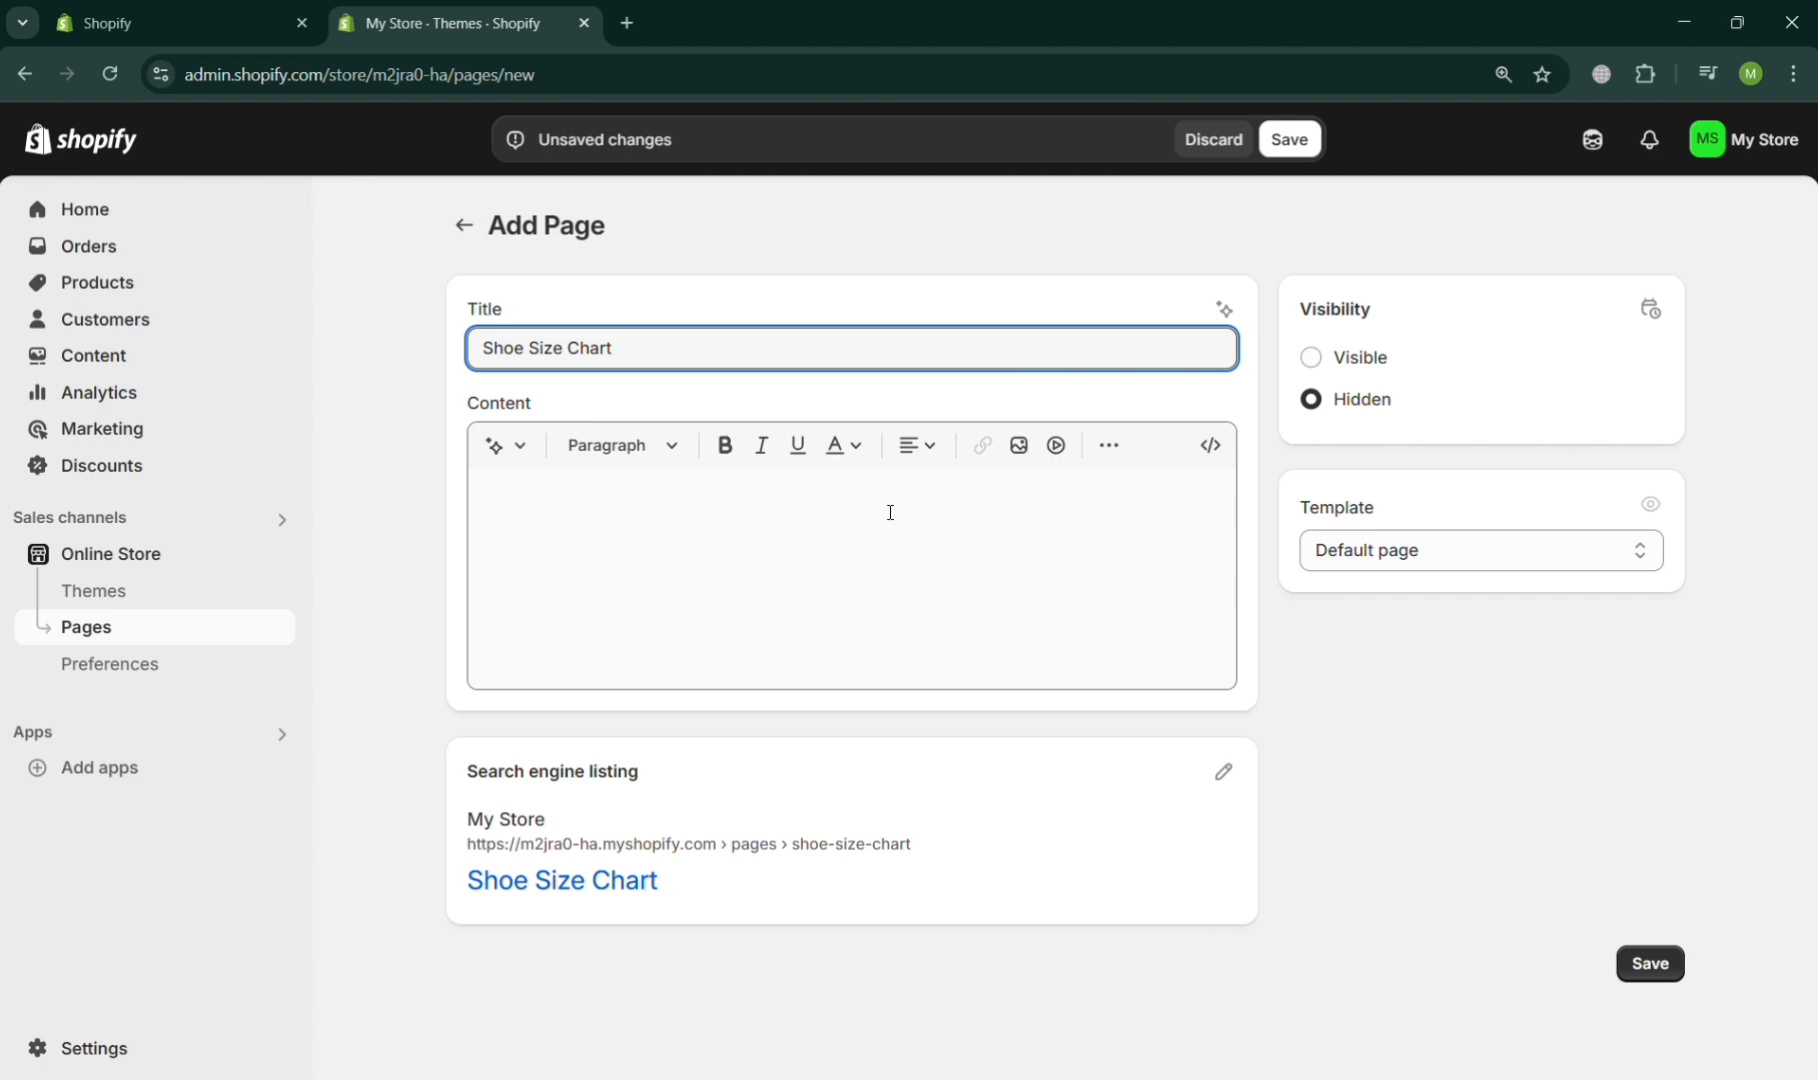
- Write the text-generation prompt "Shoe Size Chart with Euro, US, and cm from EU size39-45" for the page content
click(837, 586)
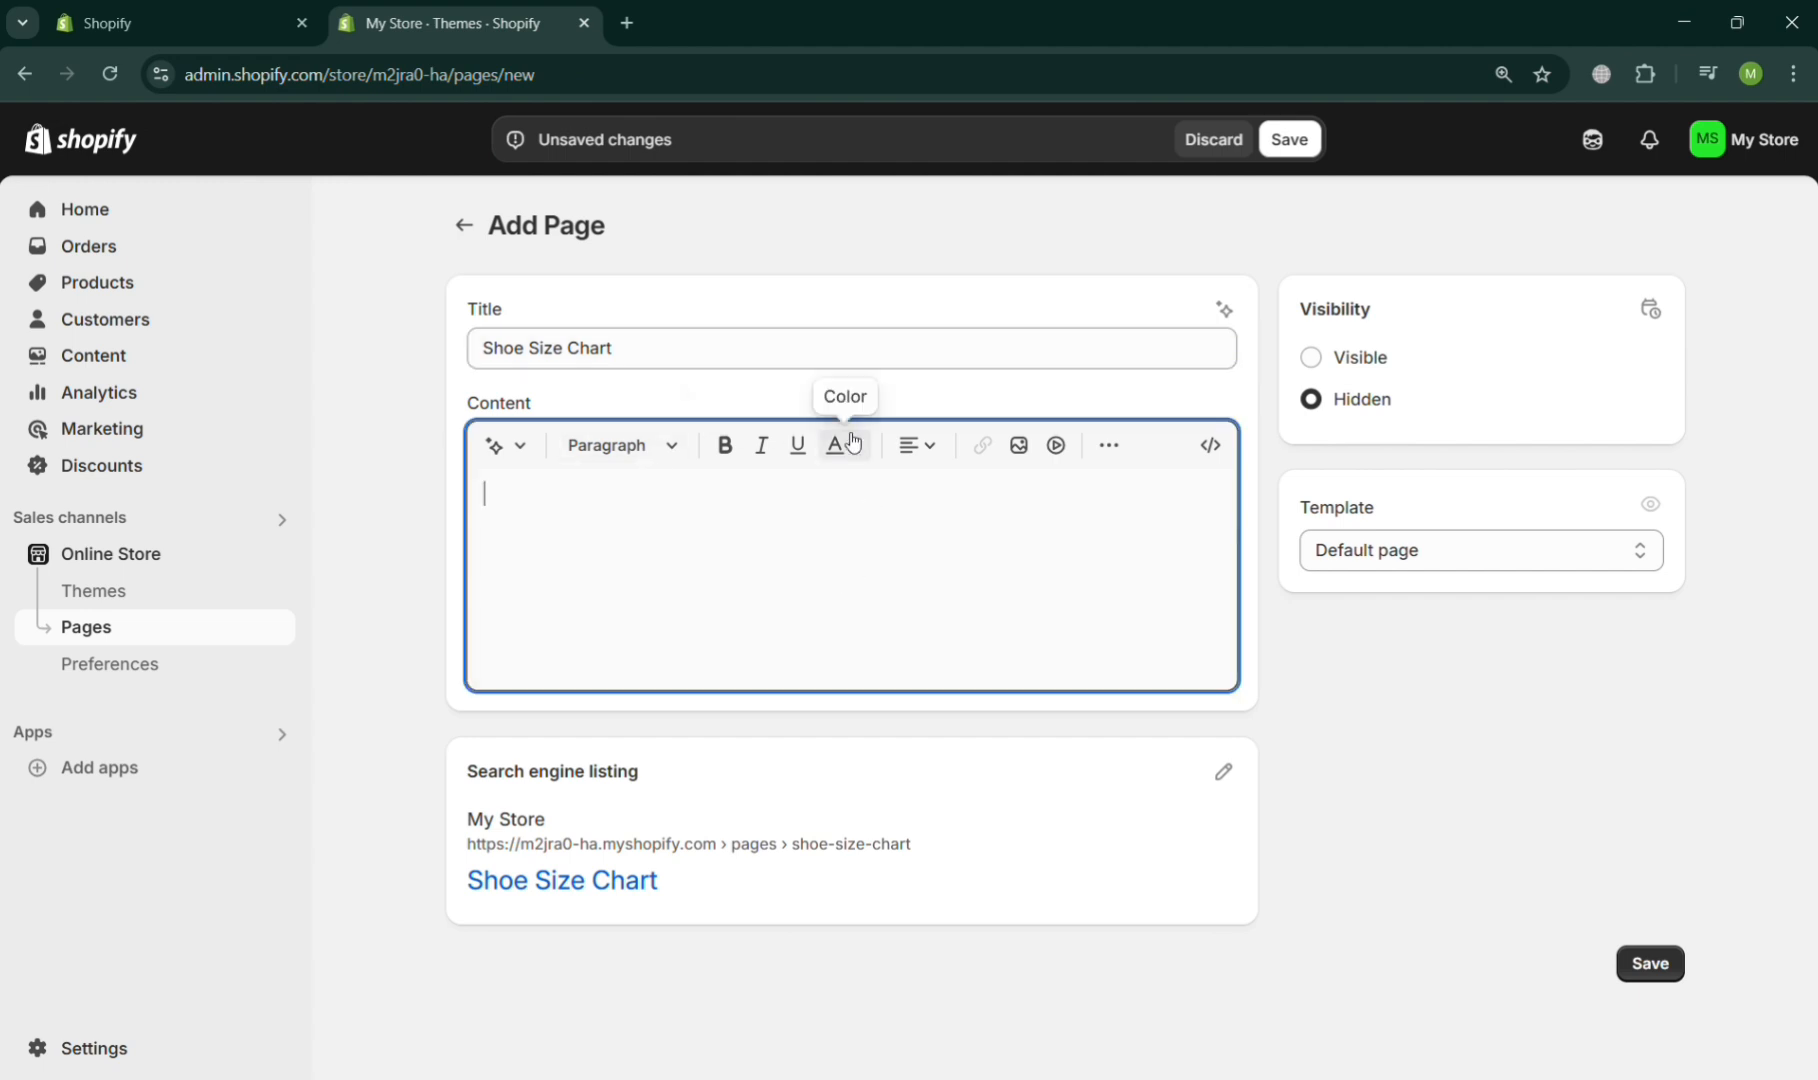
click(1108, 452)
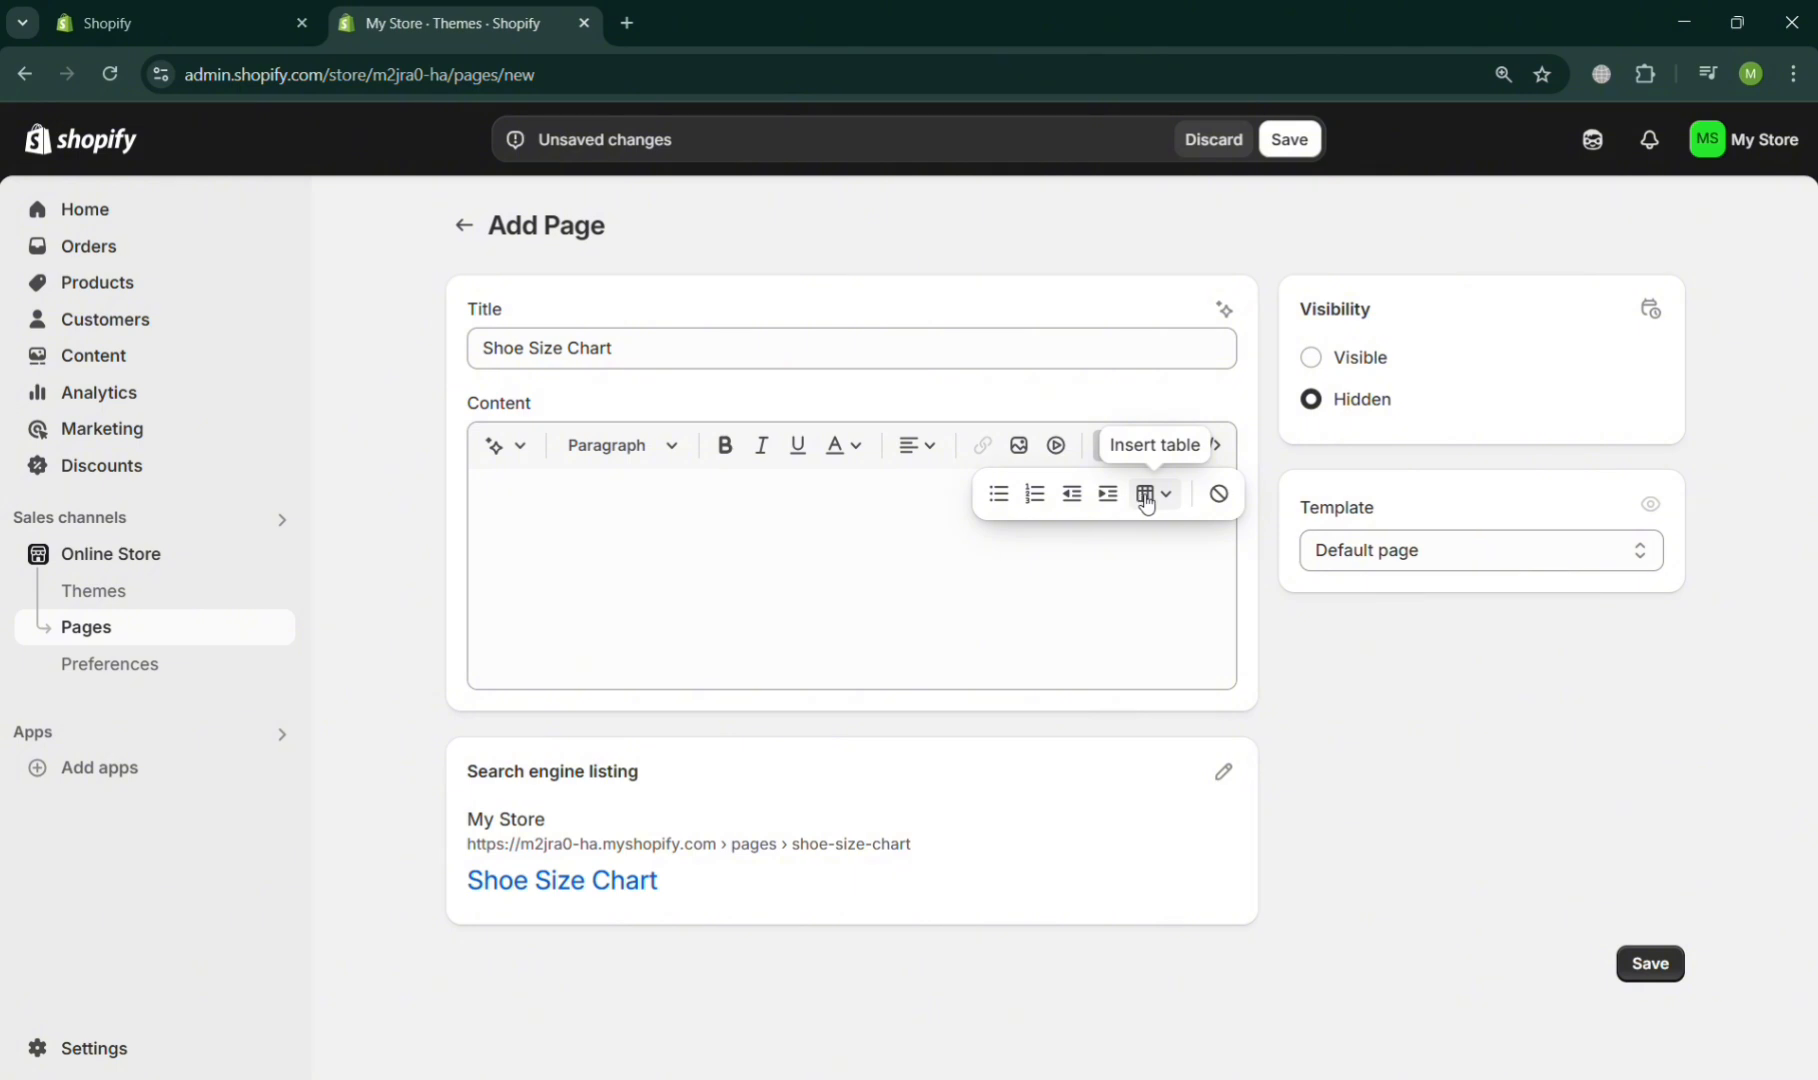
click(528, 459)
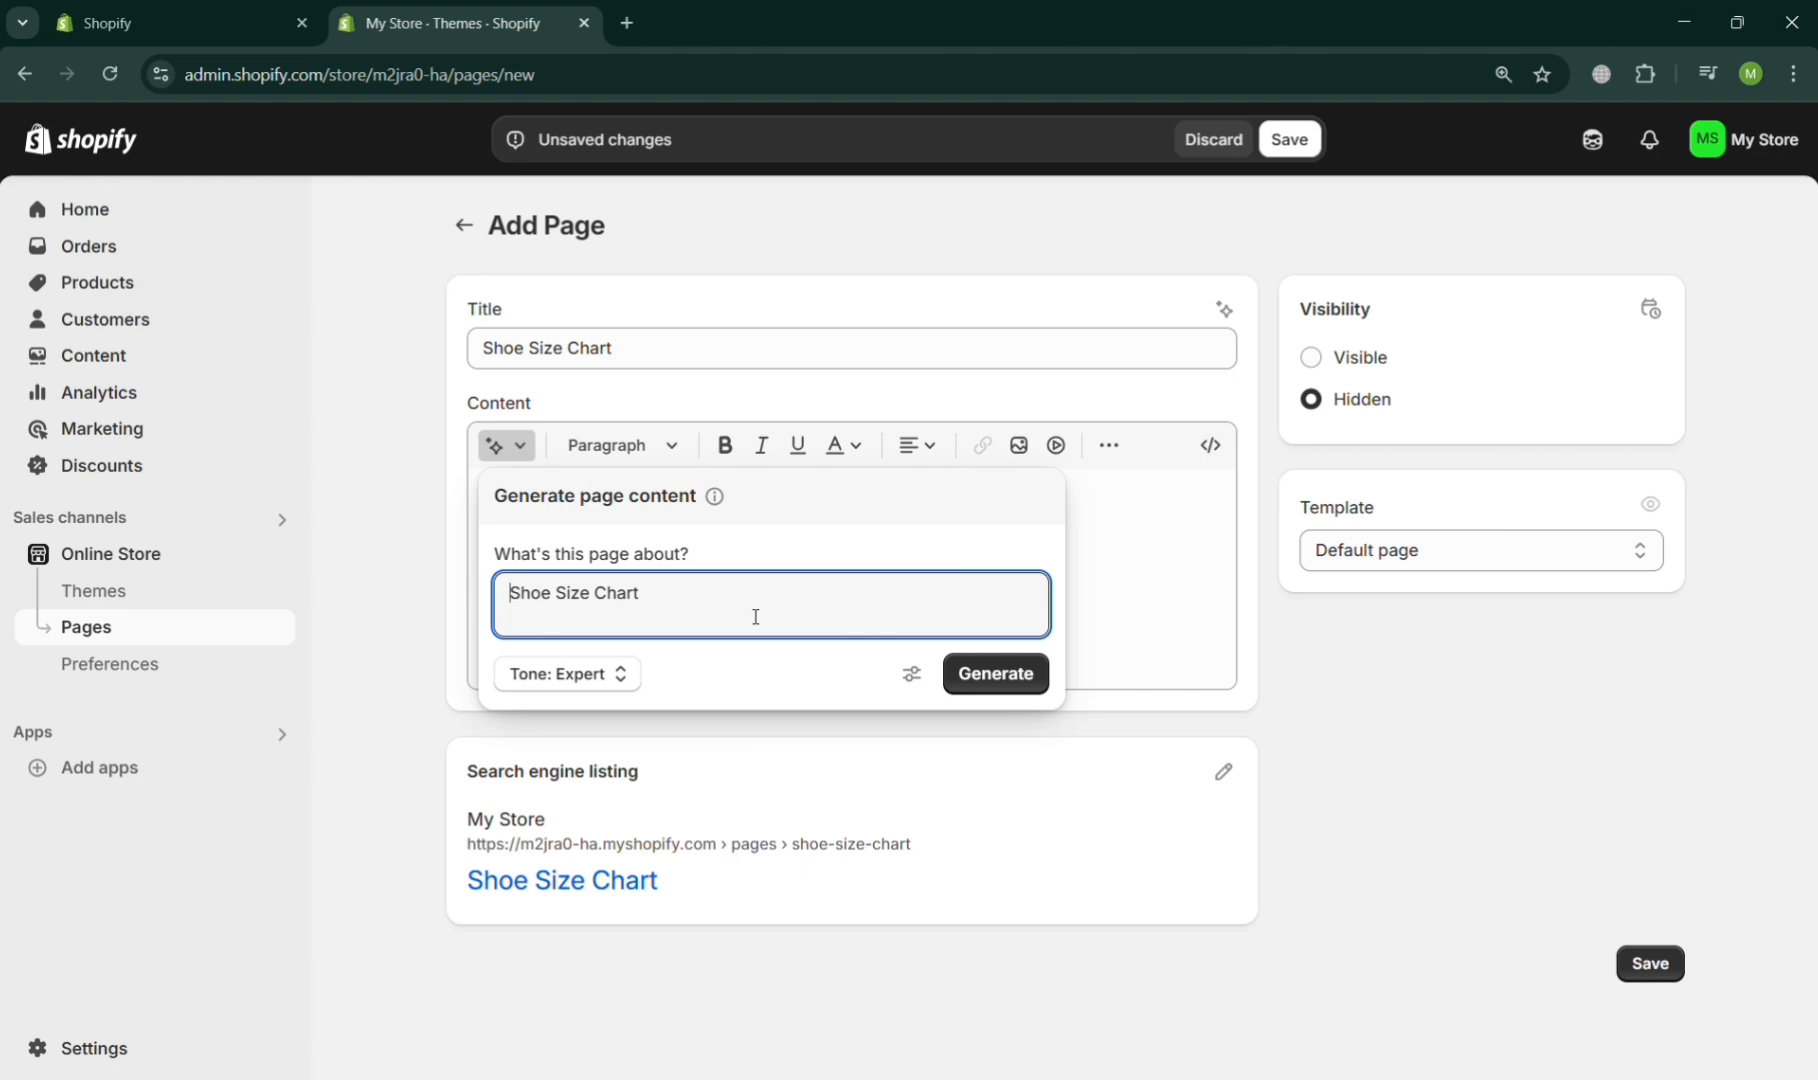
text(with Euro, US, and cm from EU size39-45)
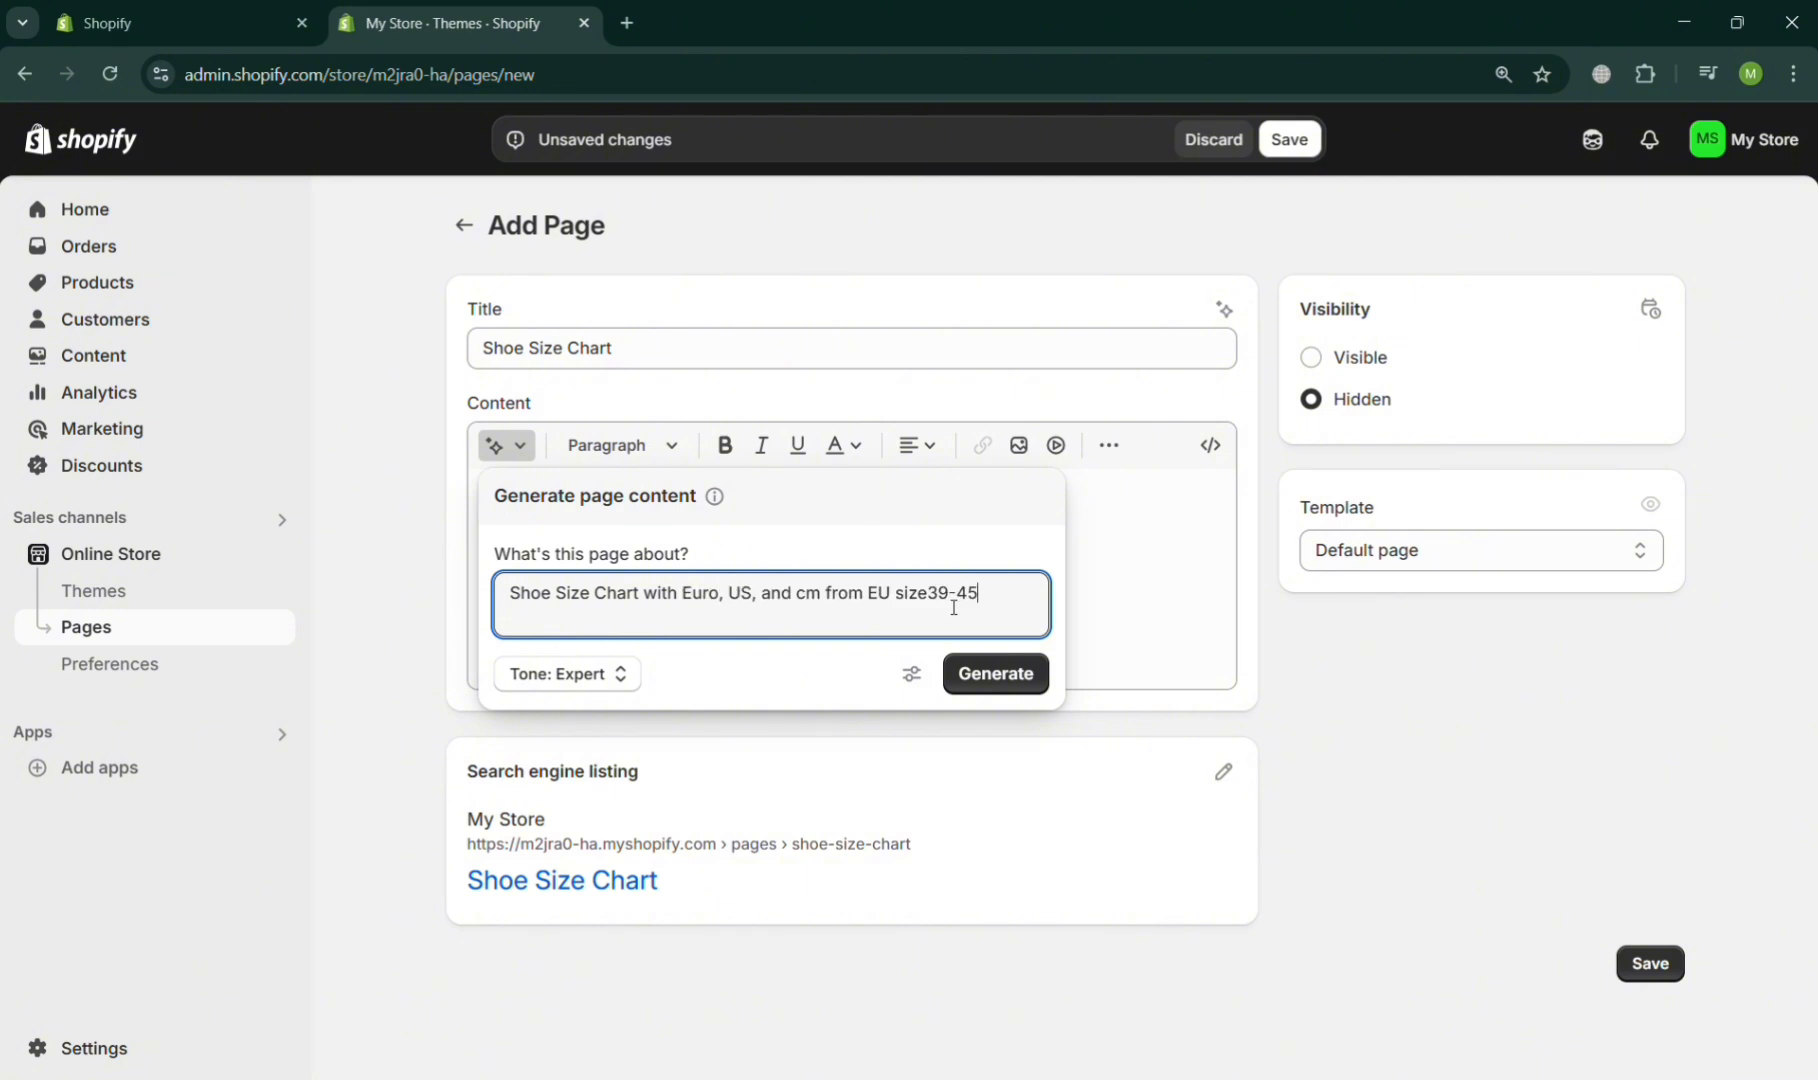
key(Left)
key(Left)
key(Left)
text(,)
key(BackSpace)
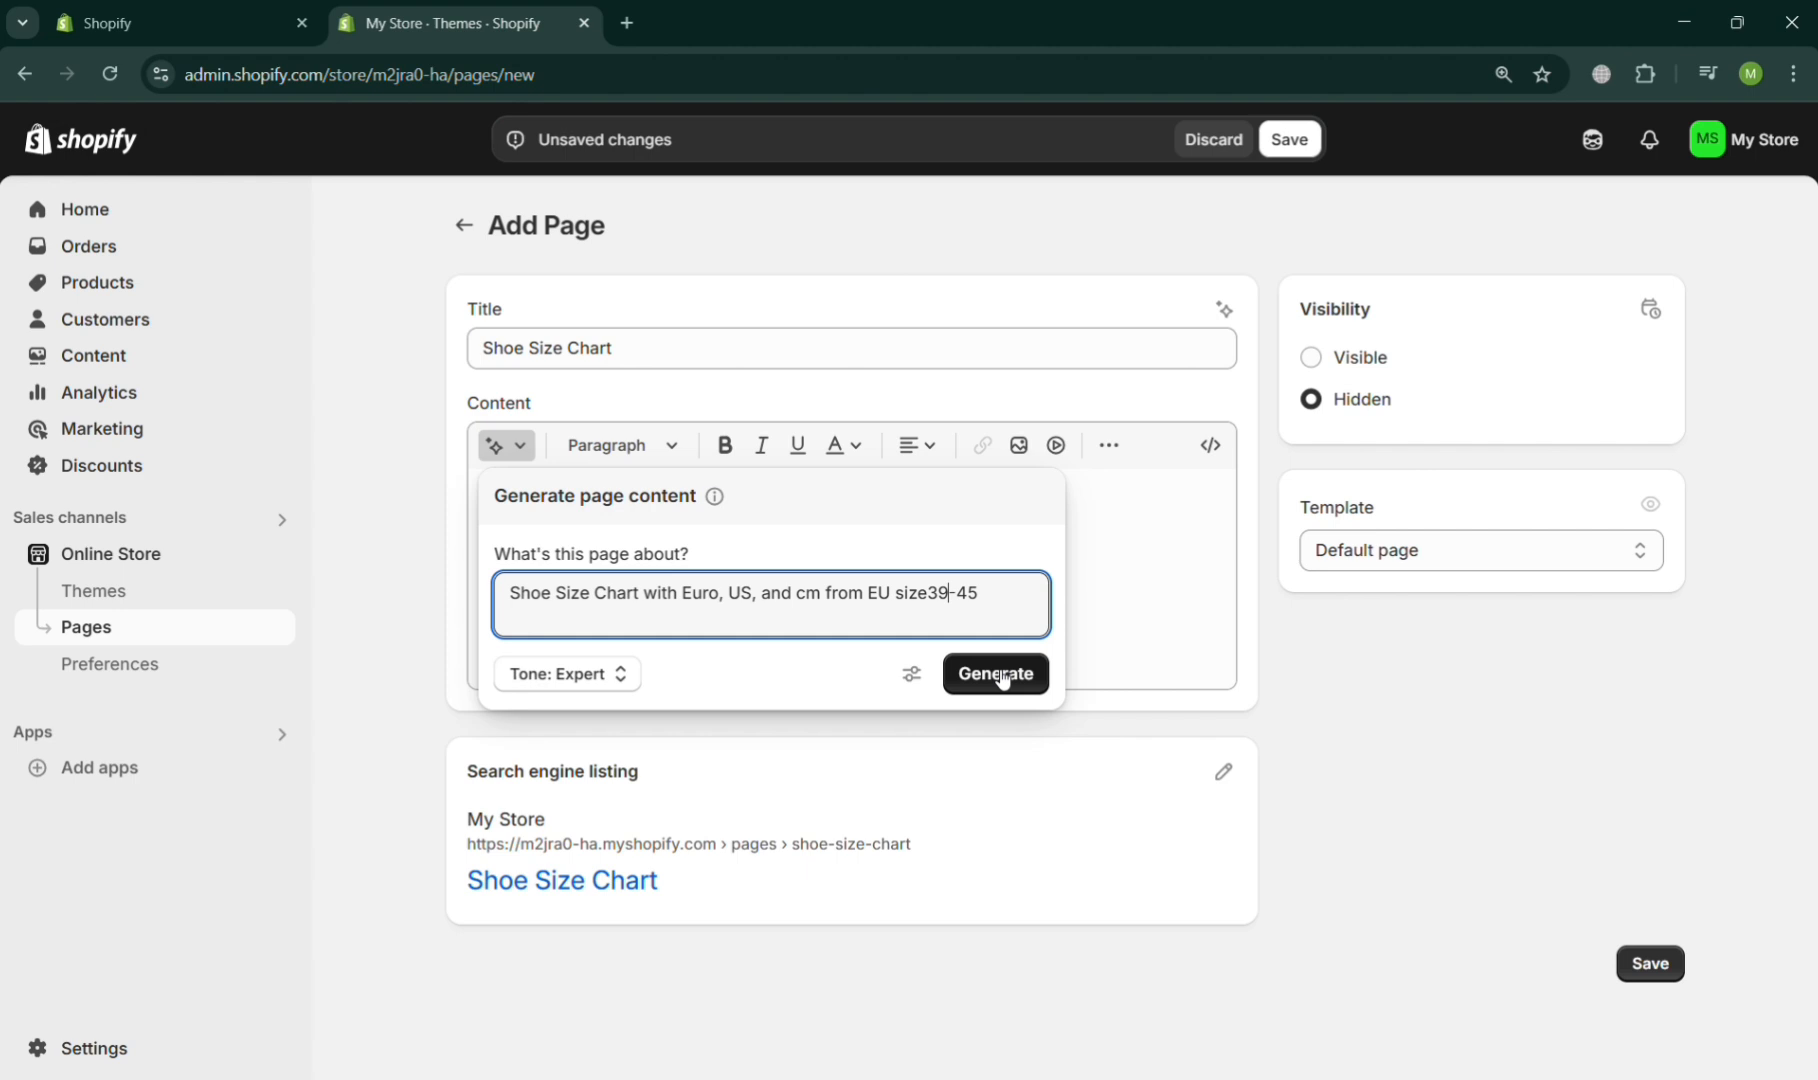
- Generate the page content from the prompt in the Expert tone, regenerate it once, and keep the resulting text
click(1030, 690)
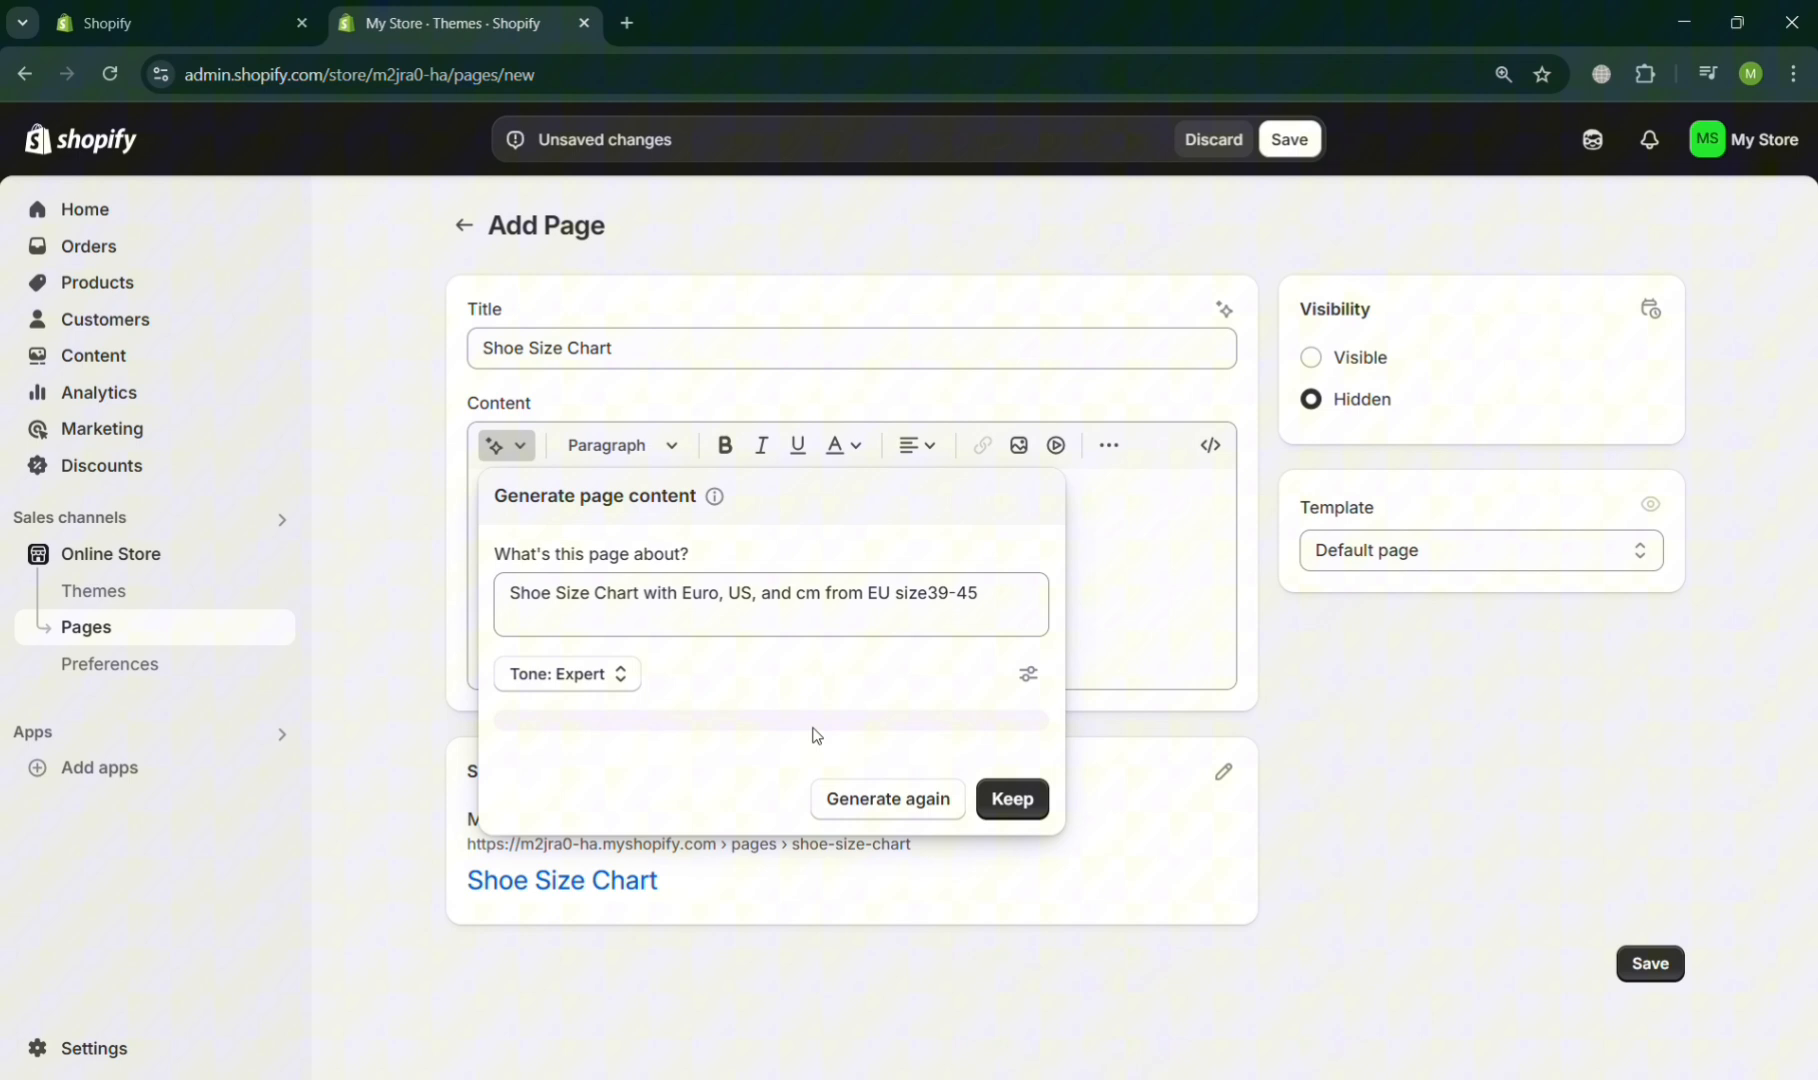
click(622, 690)
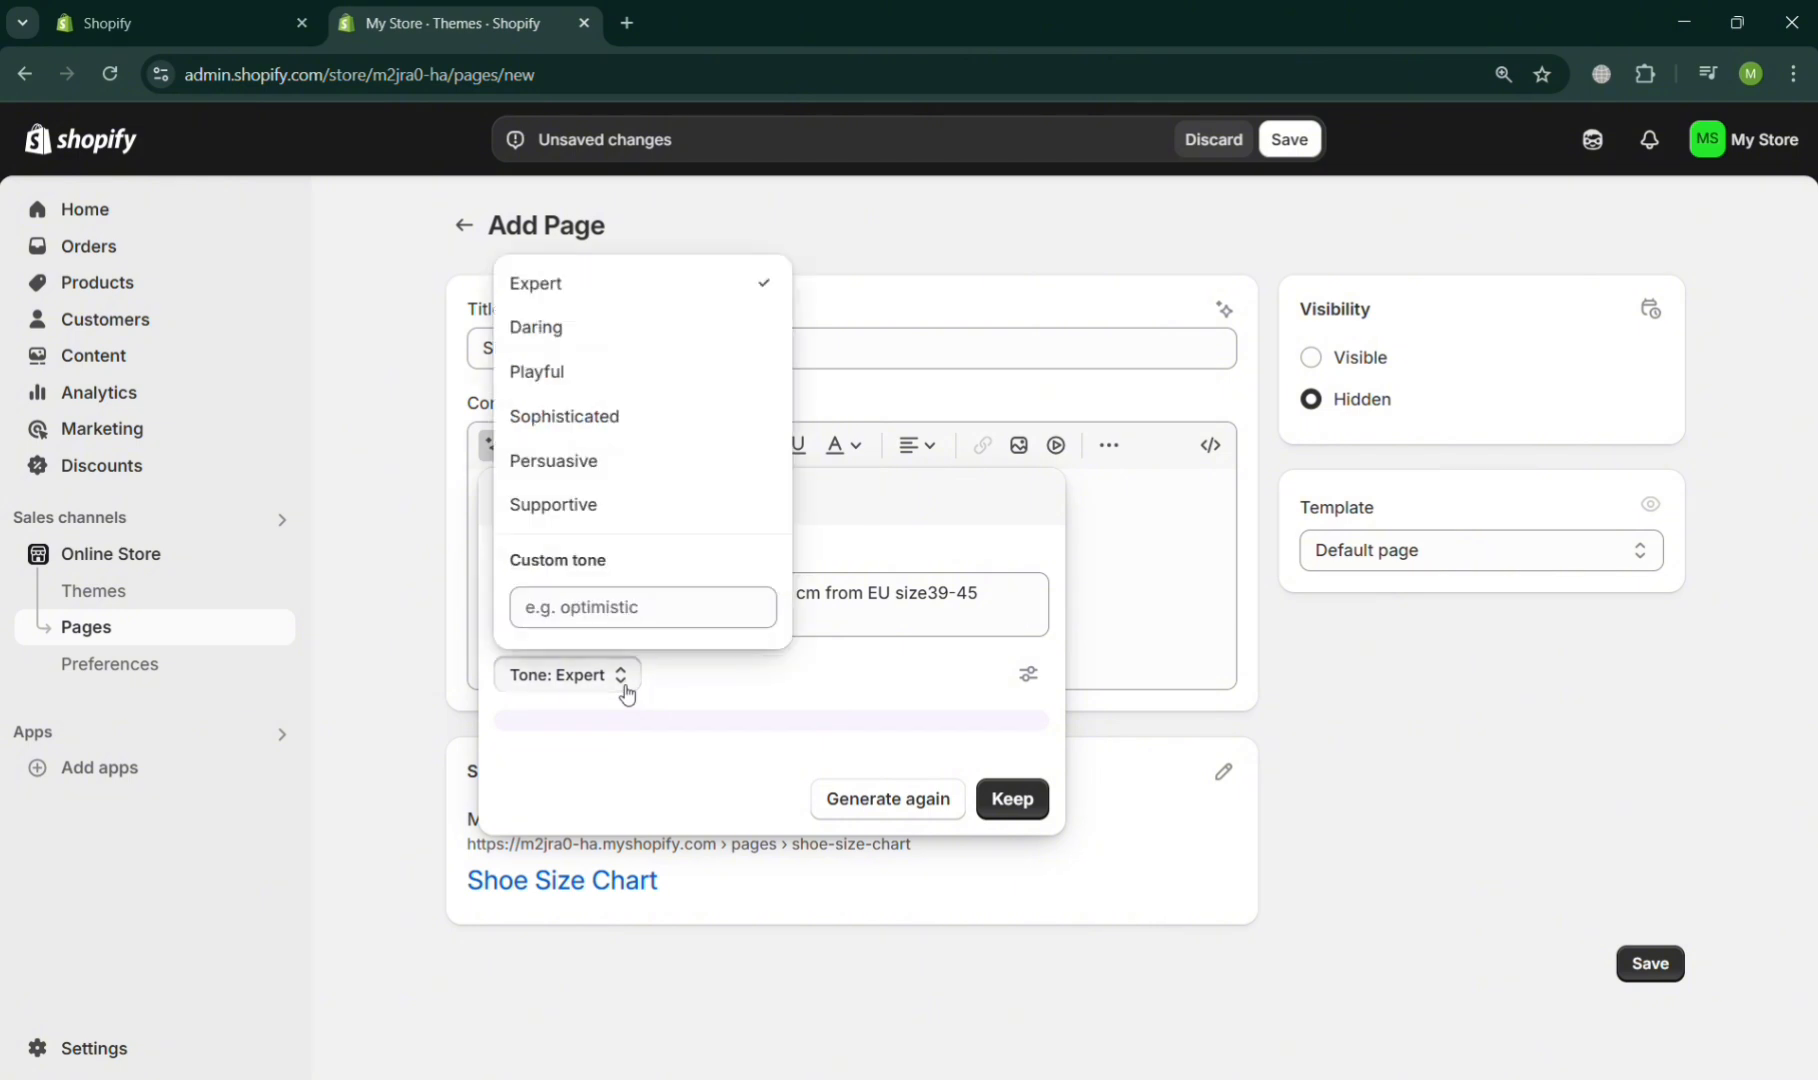
click(625, 690)
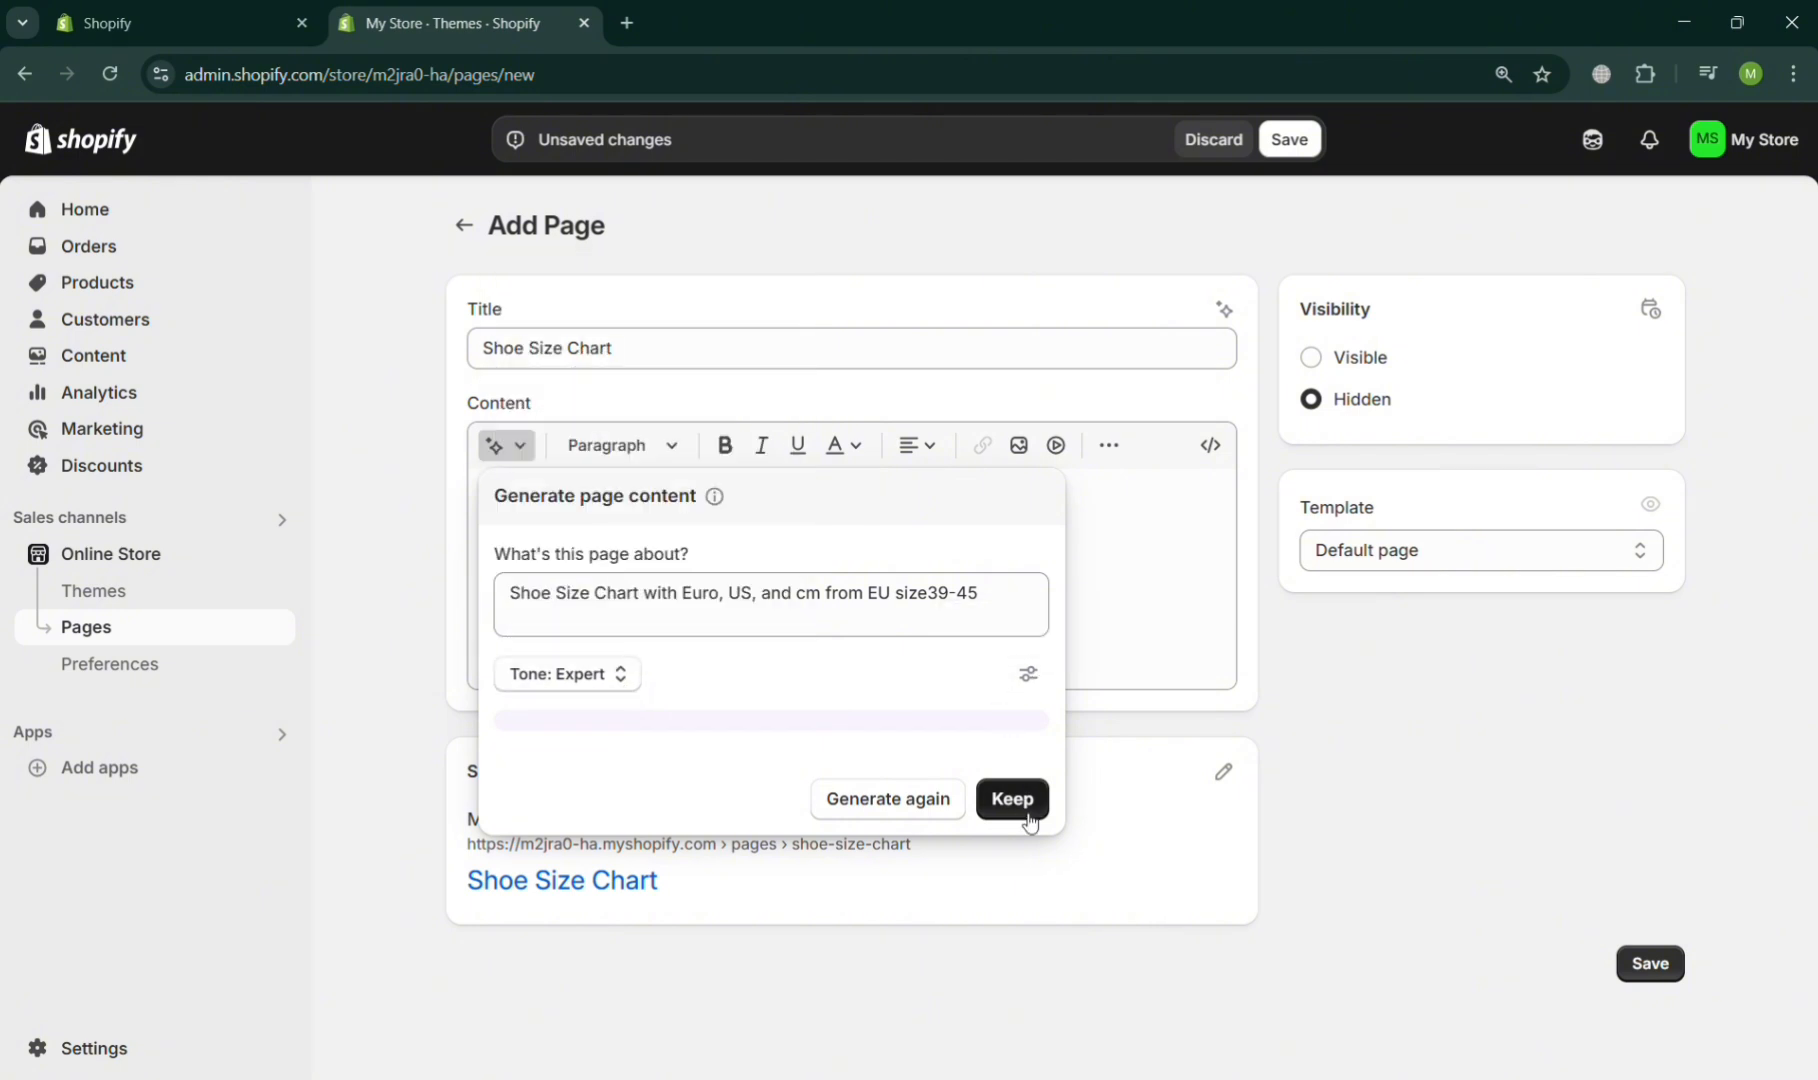
click(924, 818)
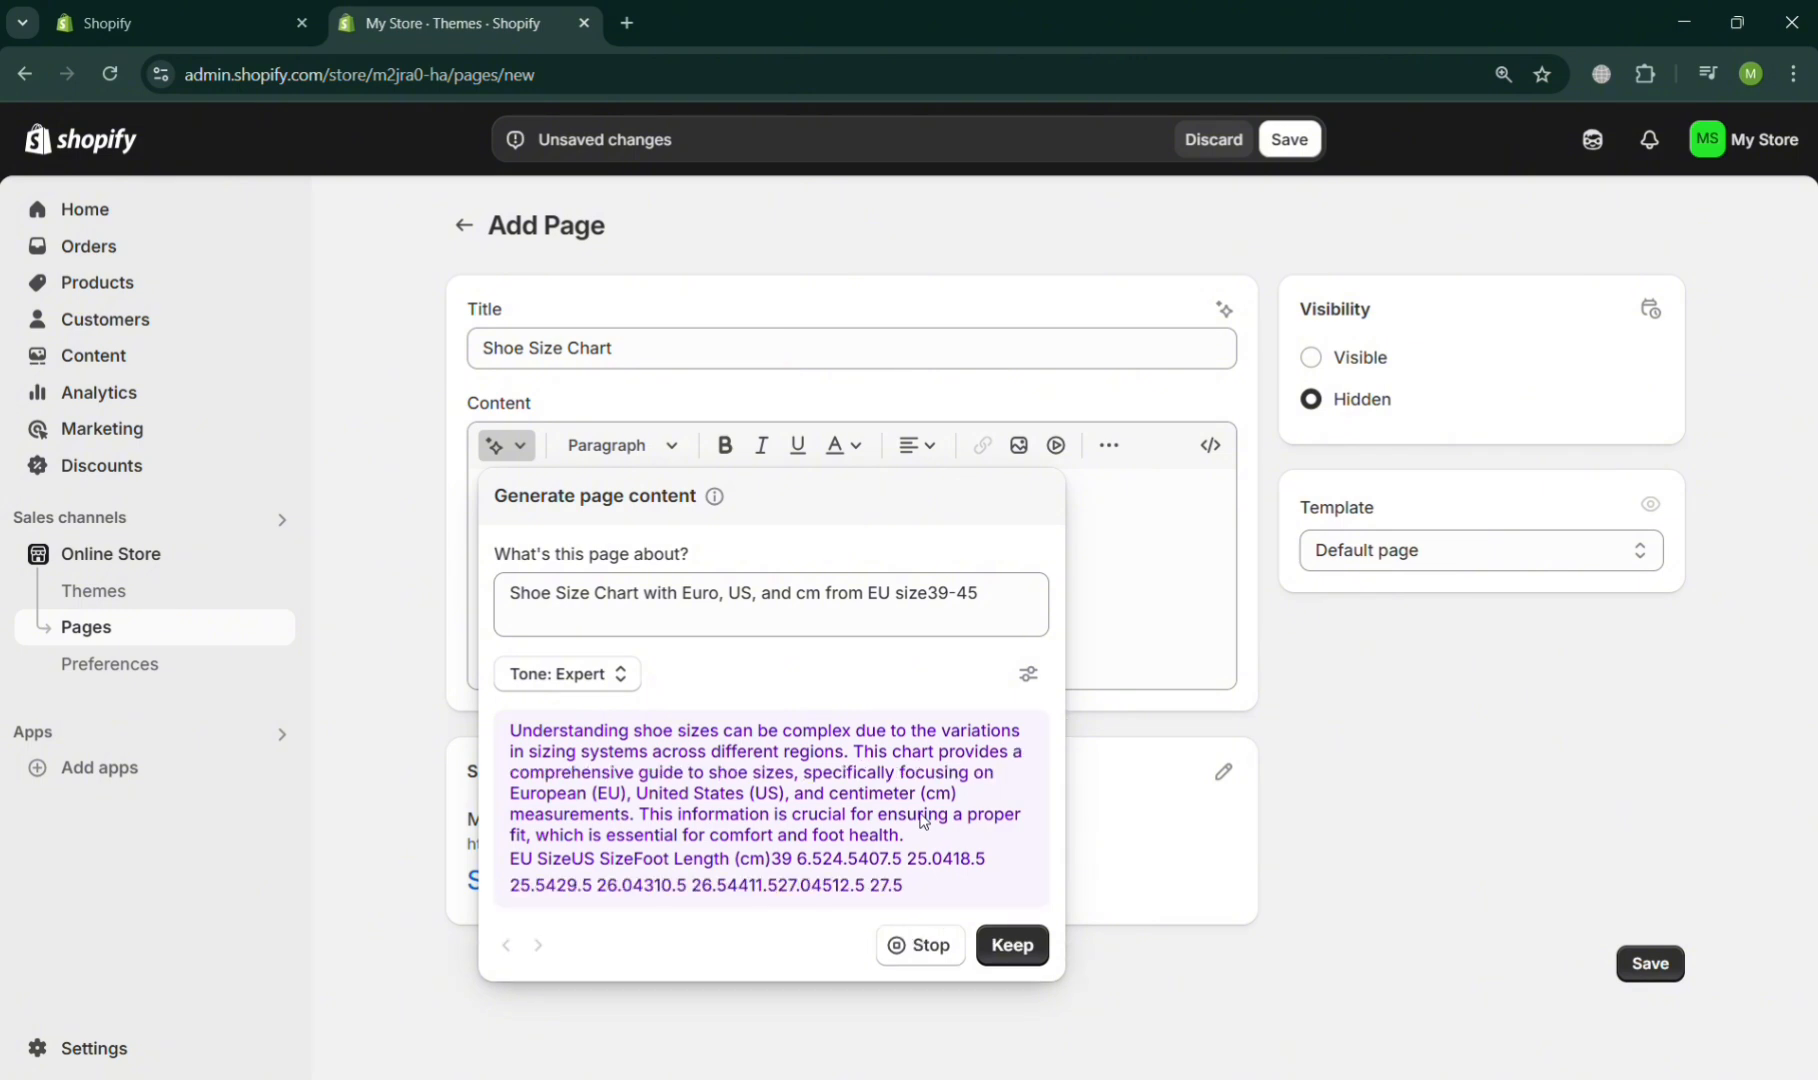
scroll(922, 820, down, 3)
scroll(922, 820, up, 1)
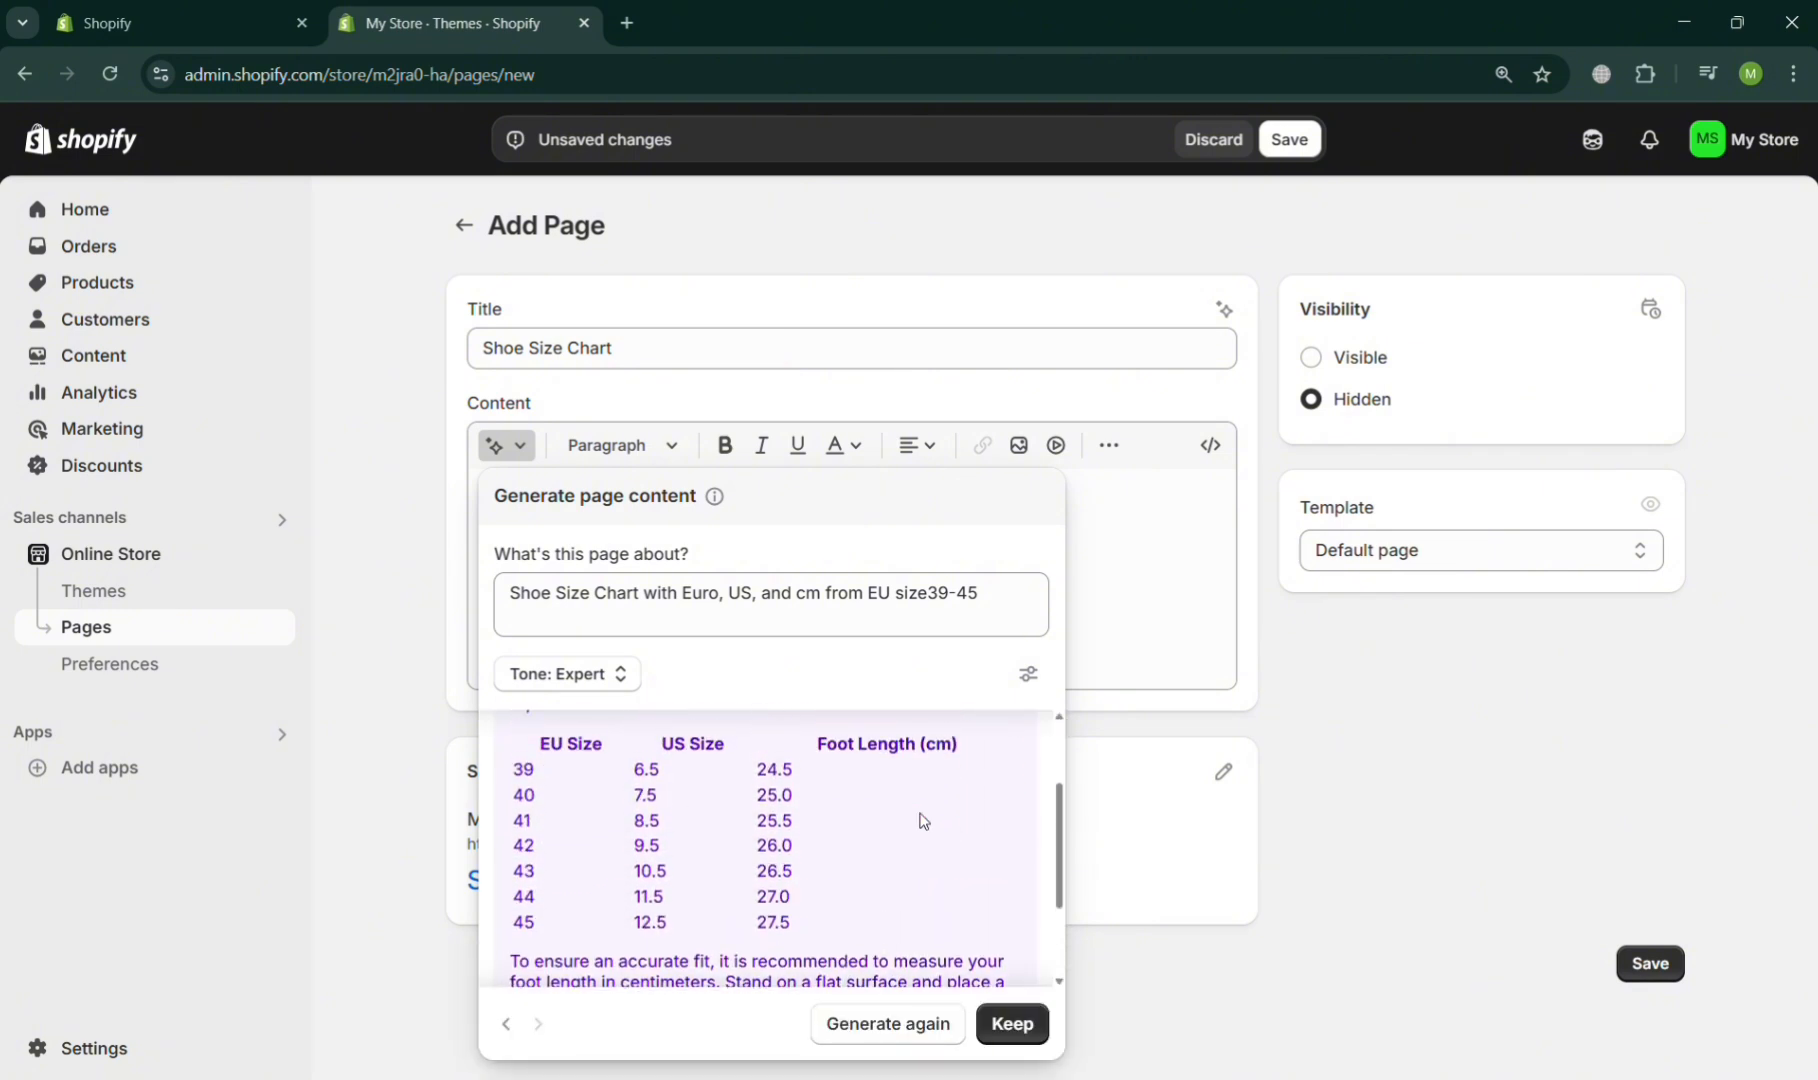
scroll(922, 820, down, 3)
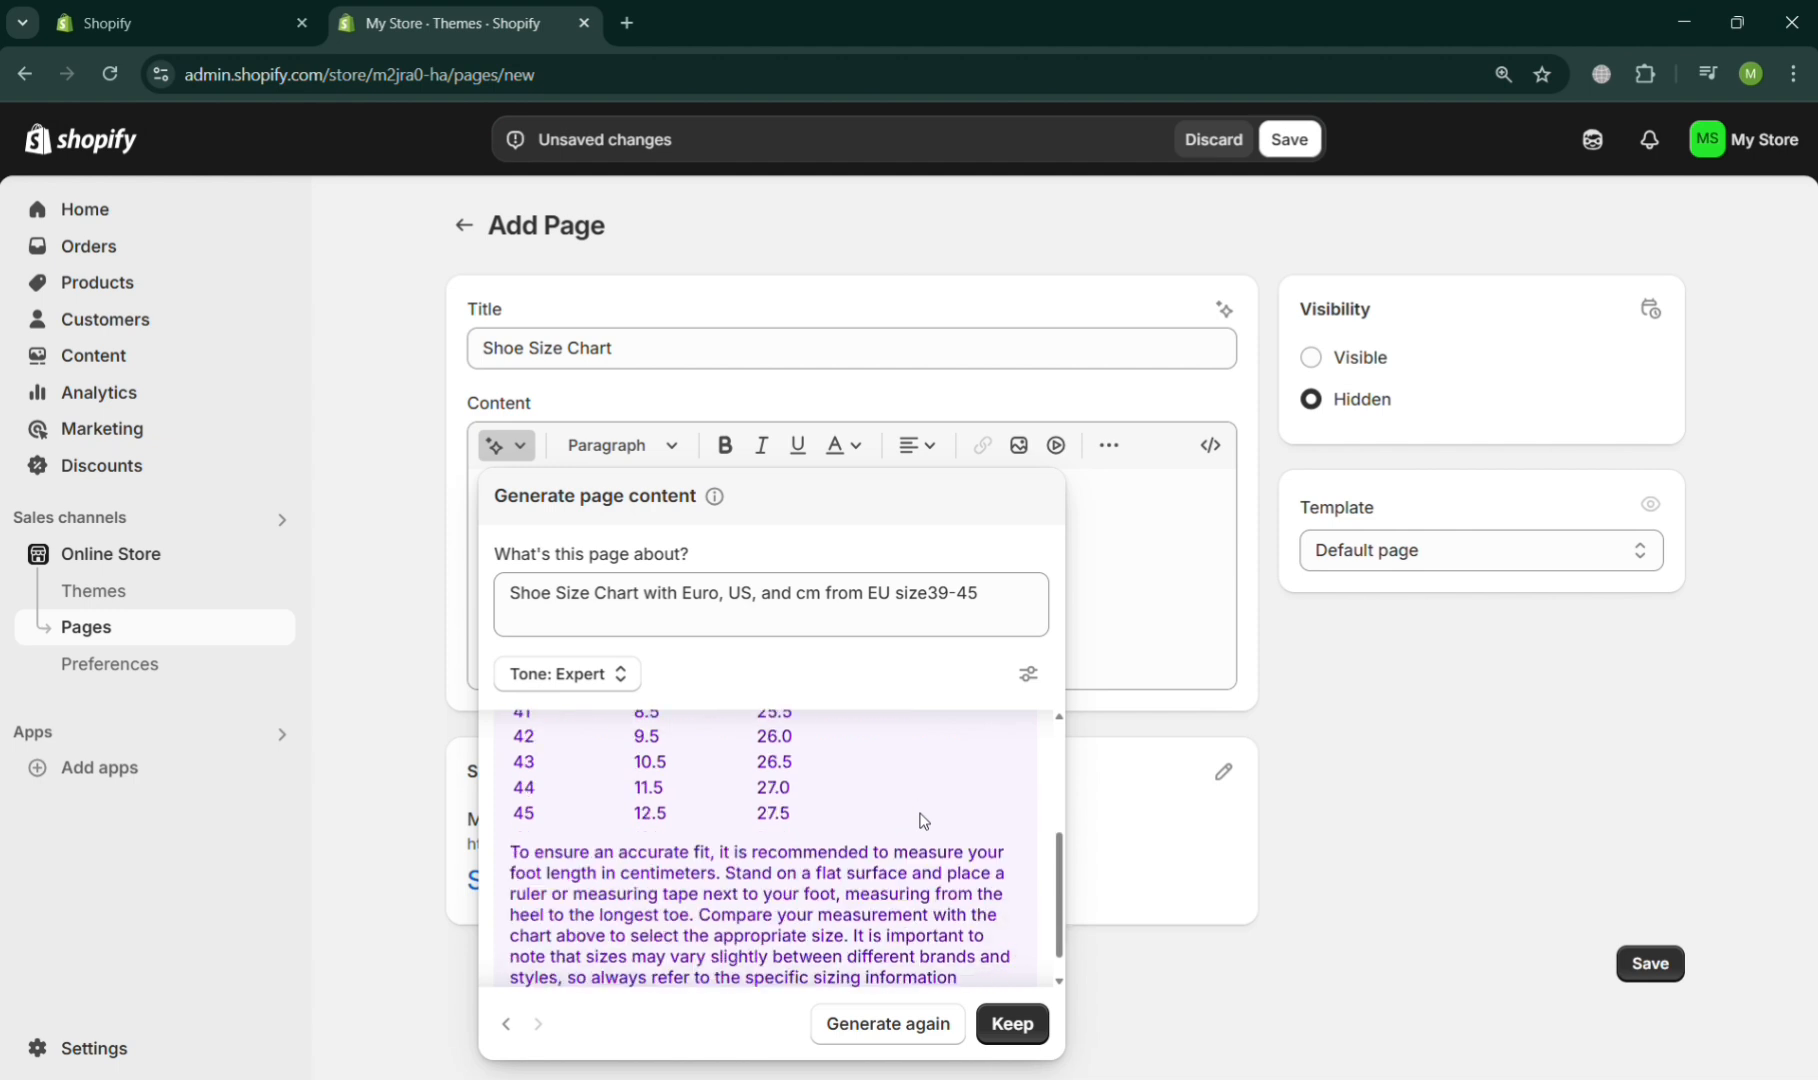
click(1023, 1021)
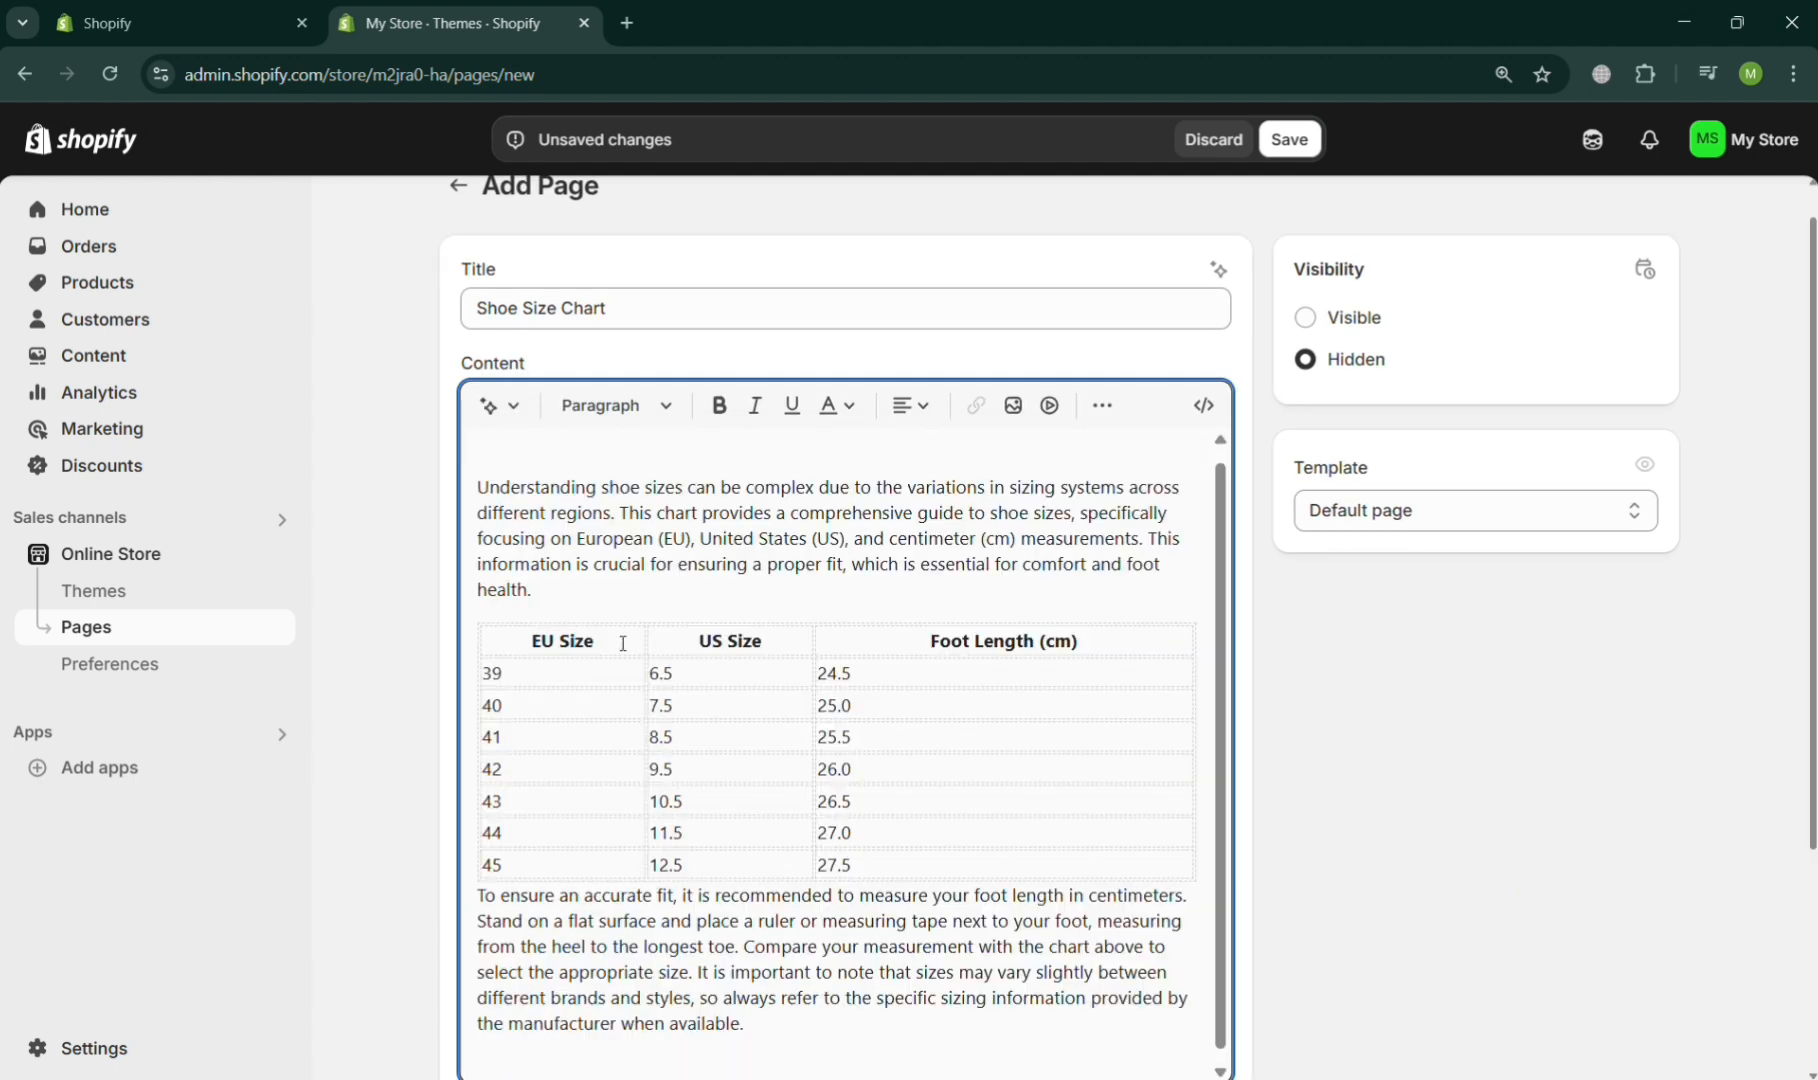
- Delete the introductory paragraph above the size table and the measuring-advice paragraph below it
drag(501, 653, 598, 646)
drag(928, 645, 1116, 655)
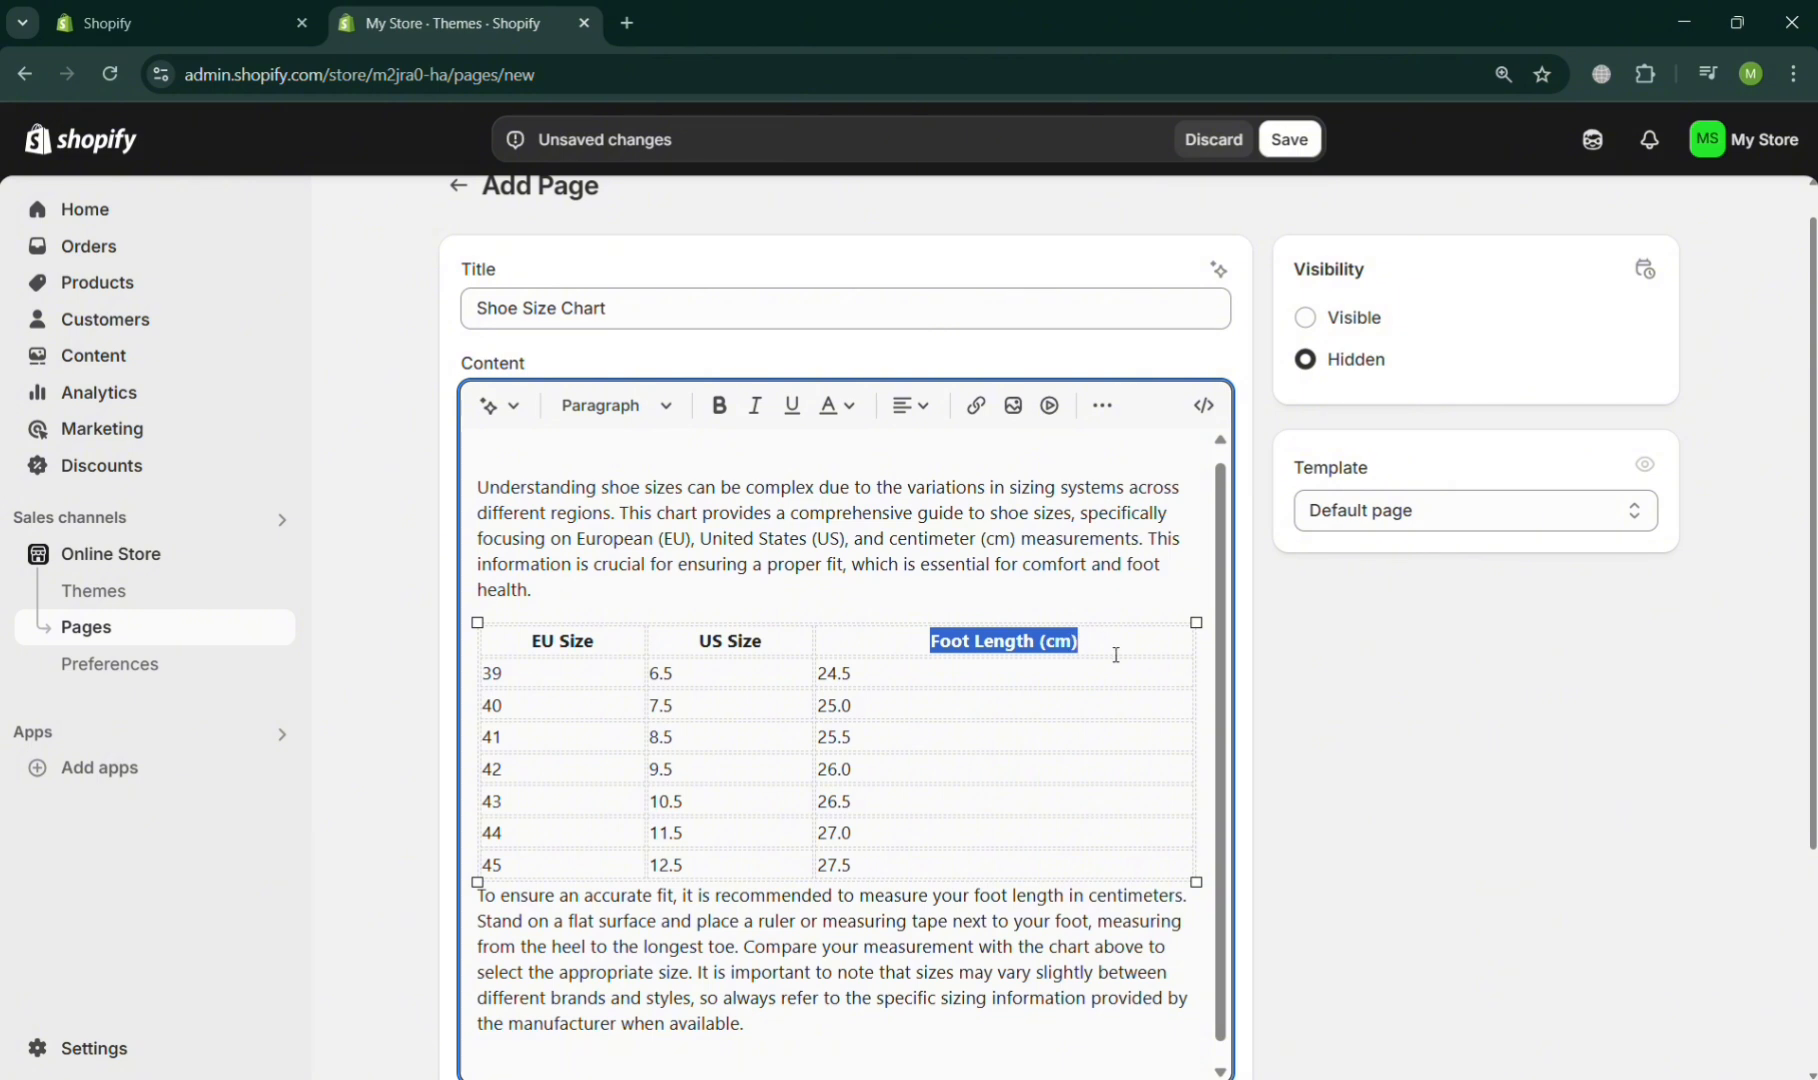
click(486, 497)
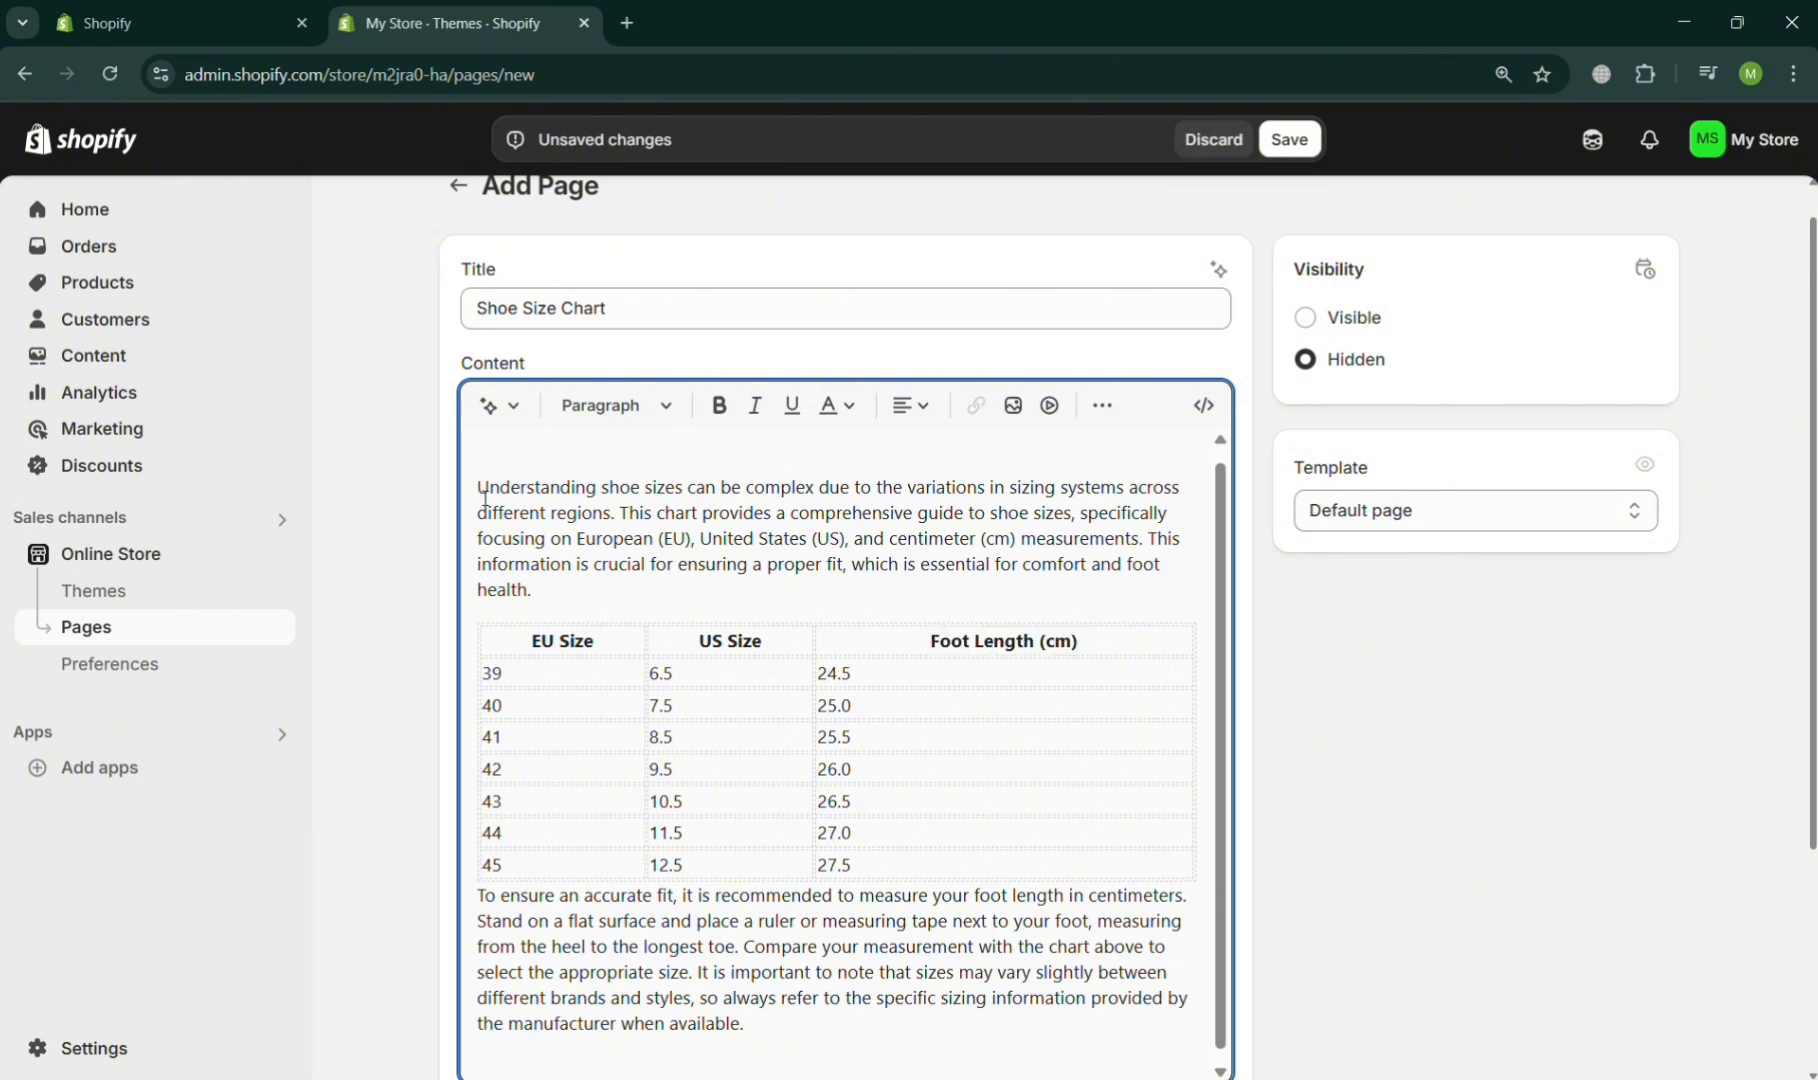
drag(588, 589, 470, 485)
key(BackSpace)
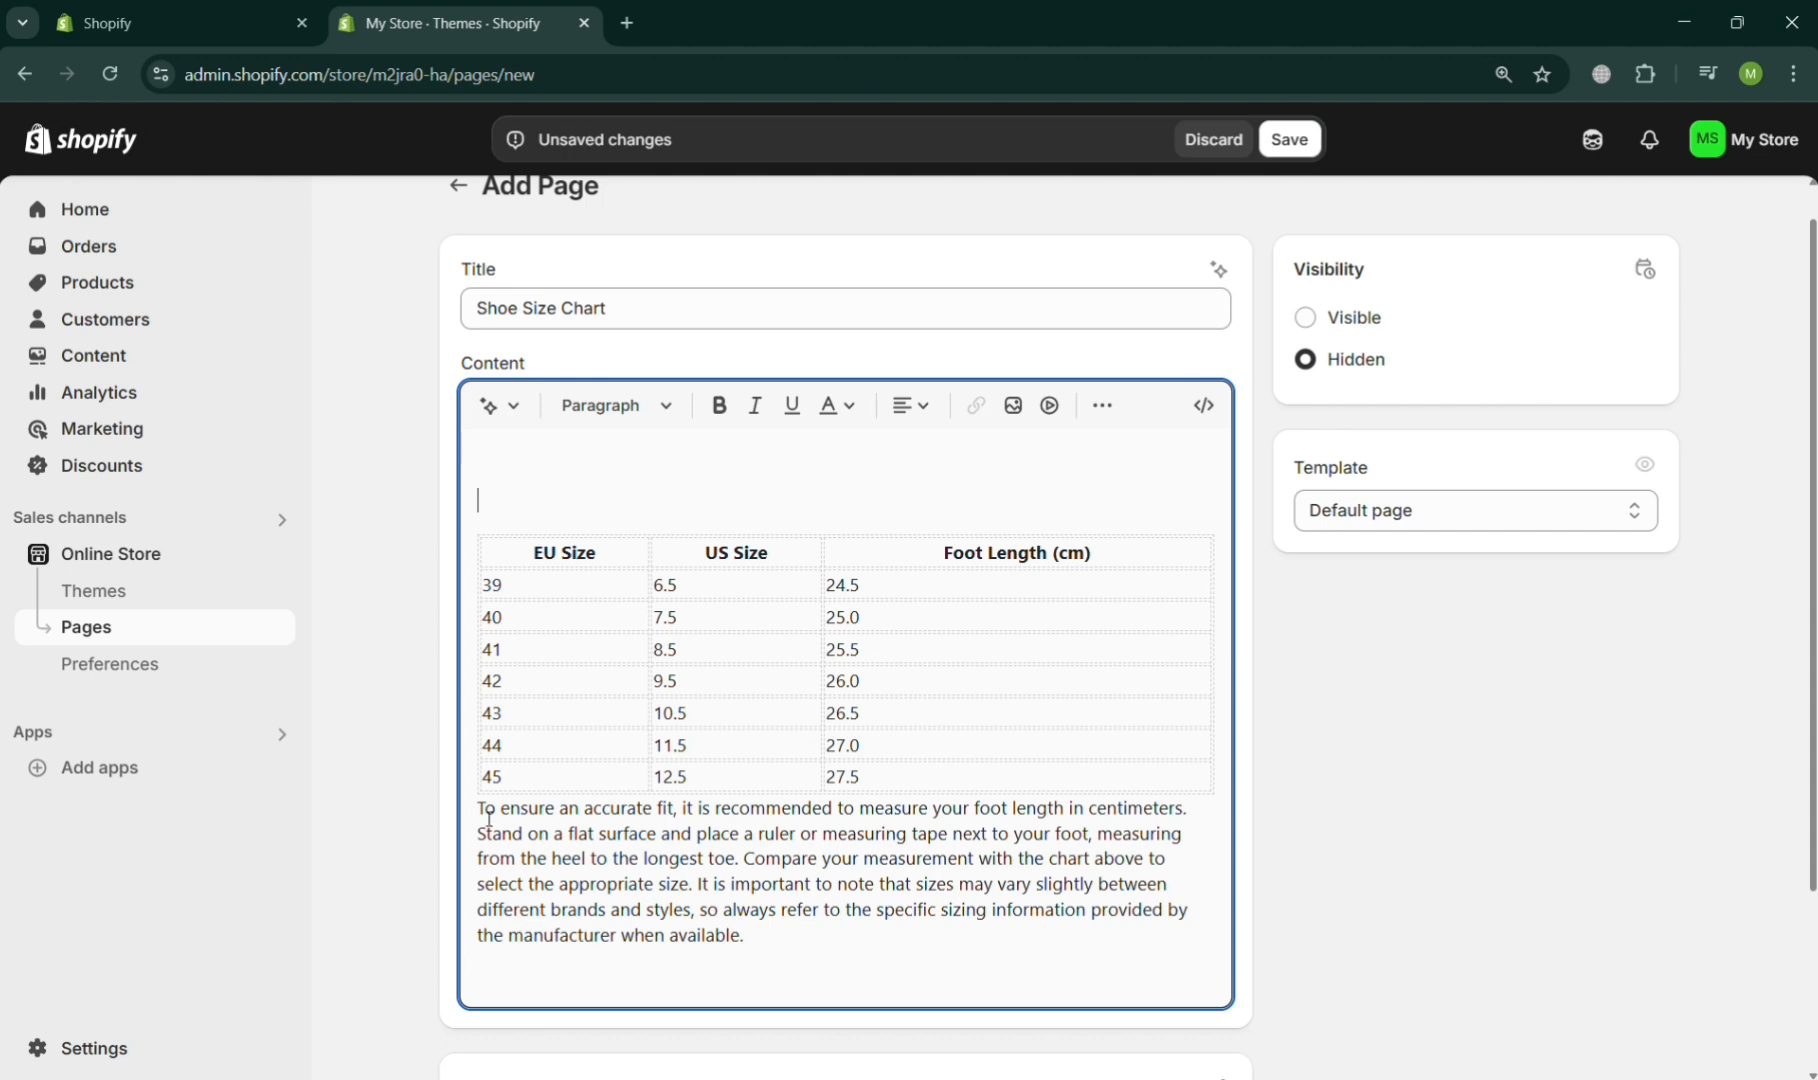
drag(489, 818, 889, 950)
key(BackSpace)
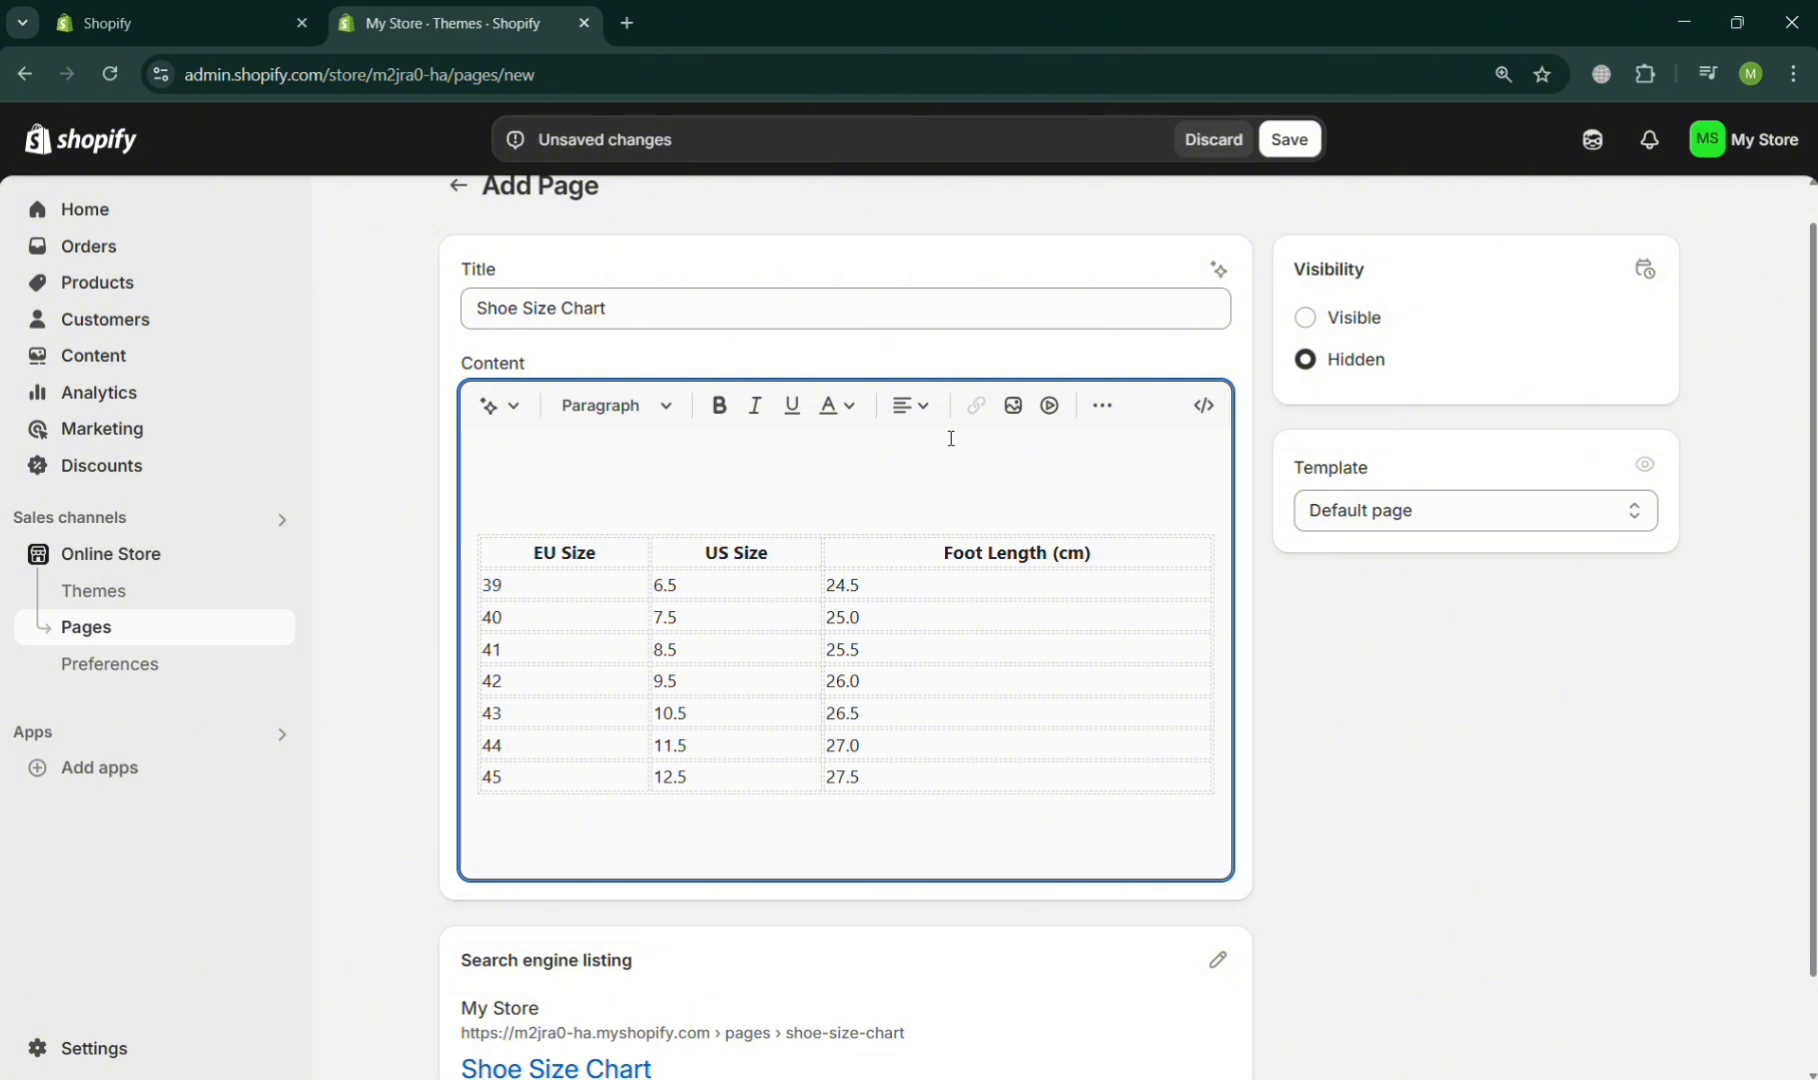
click(966, 552)
triple_click(1090, 555)
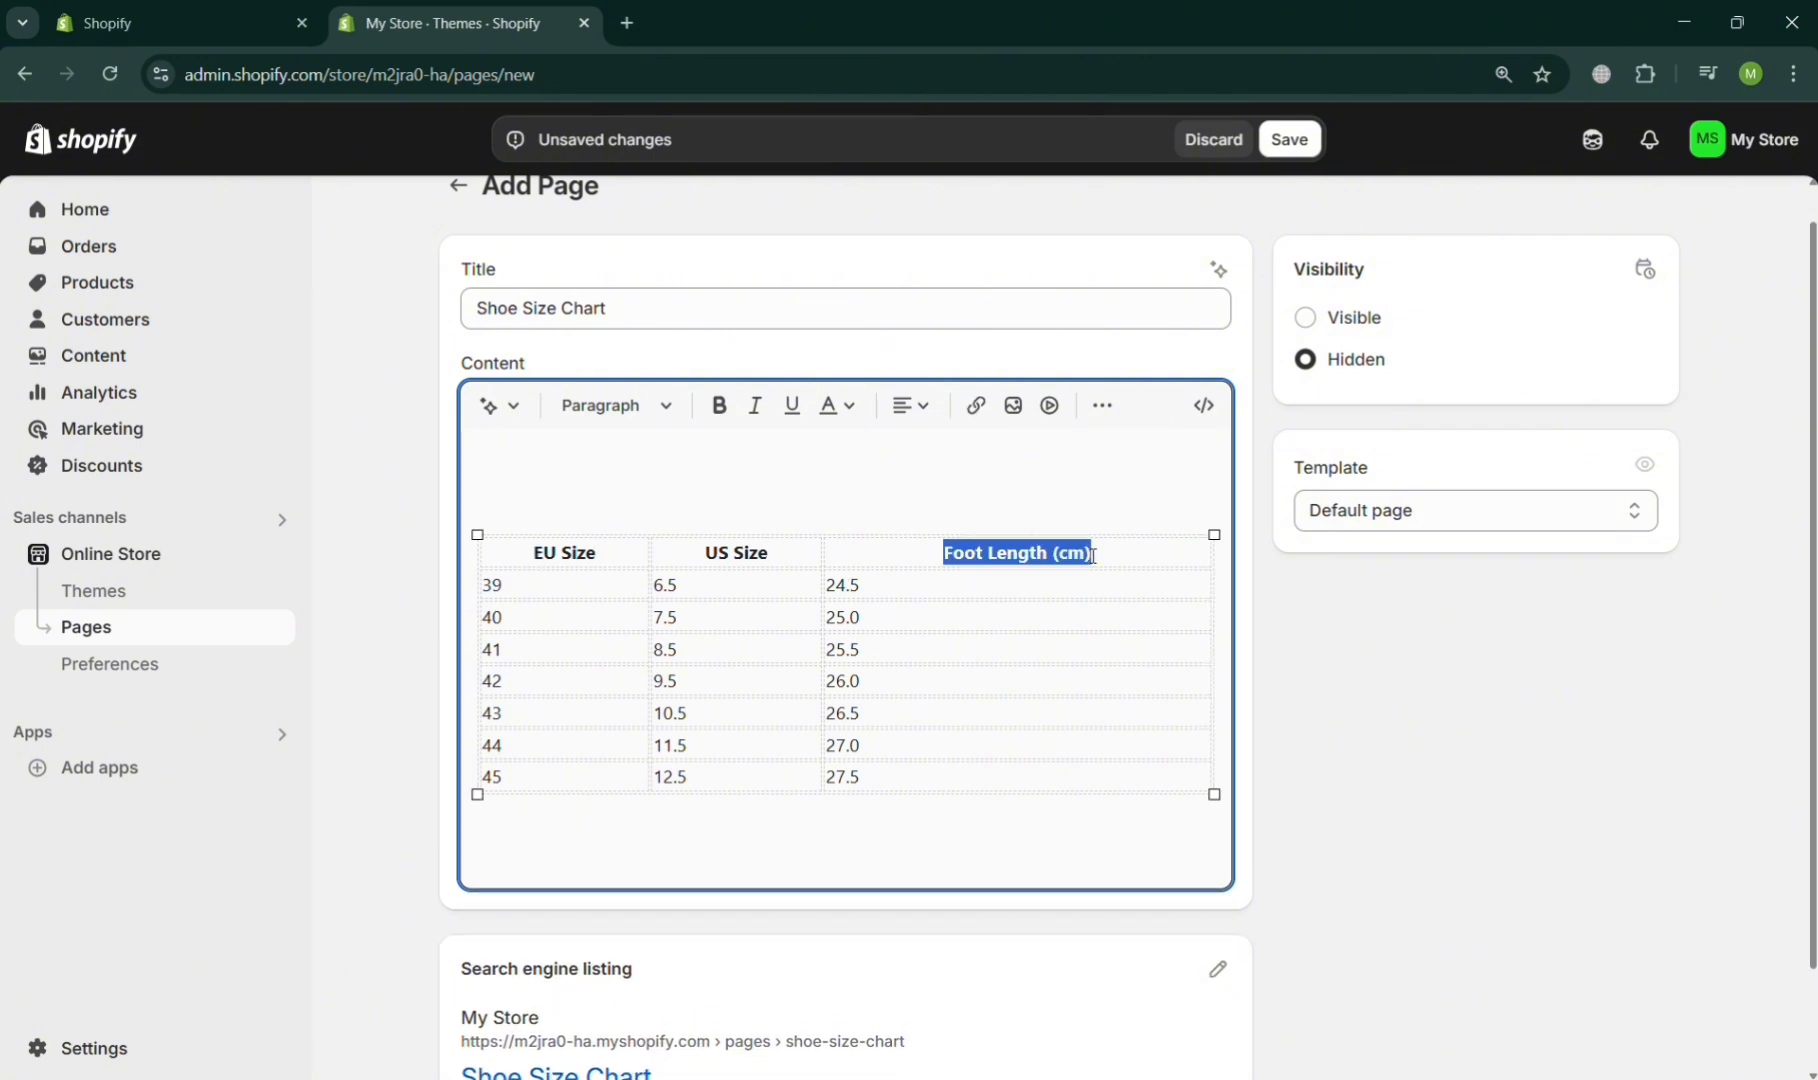
click(759, 513)
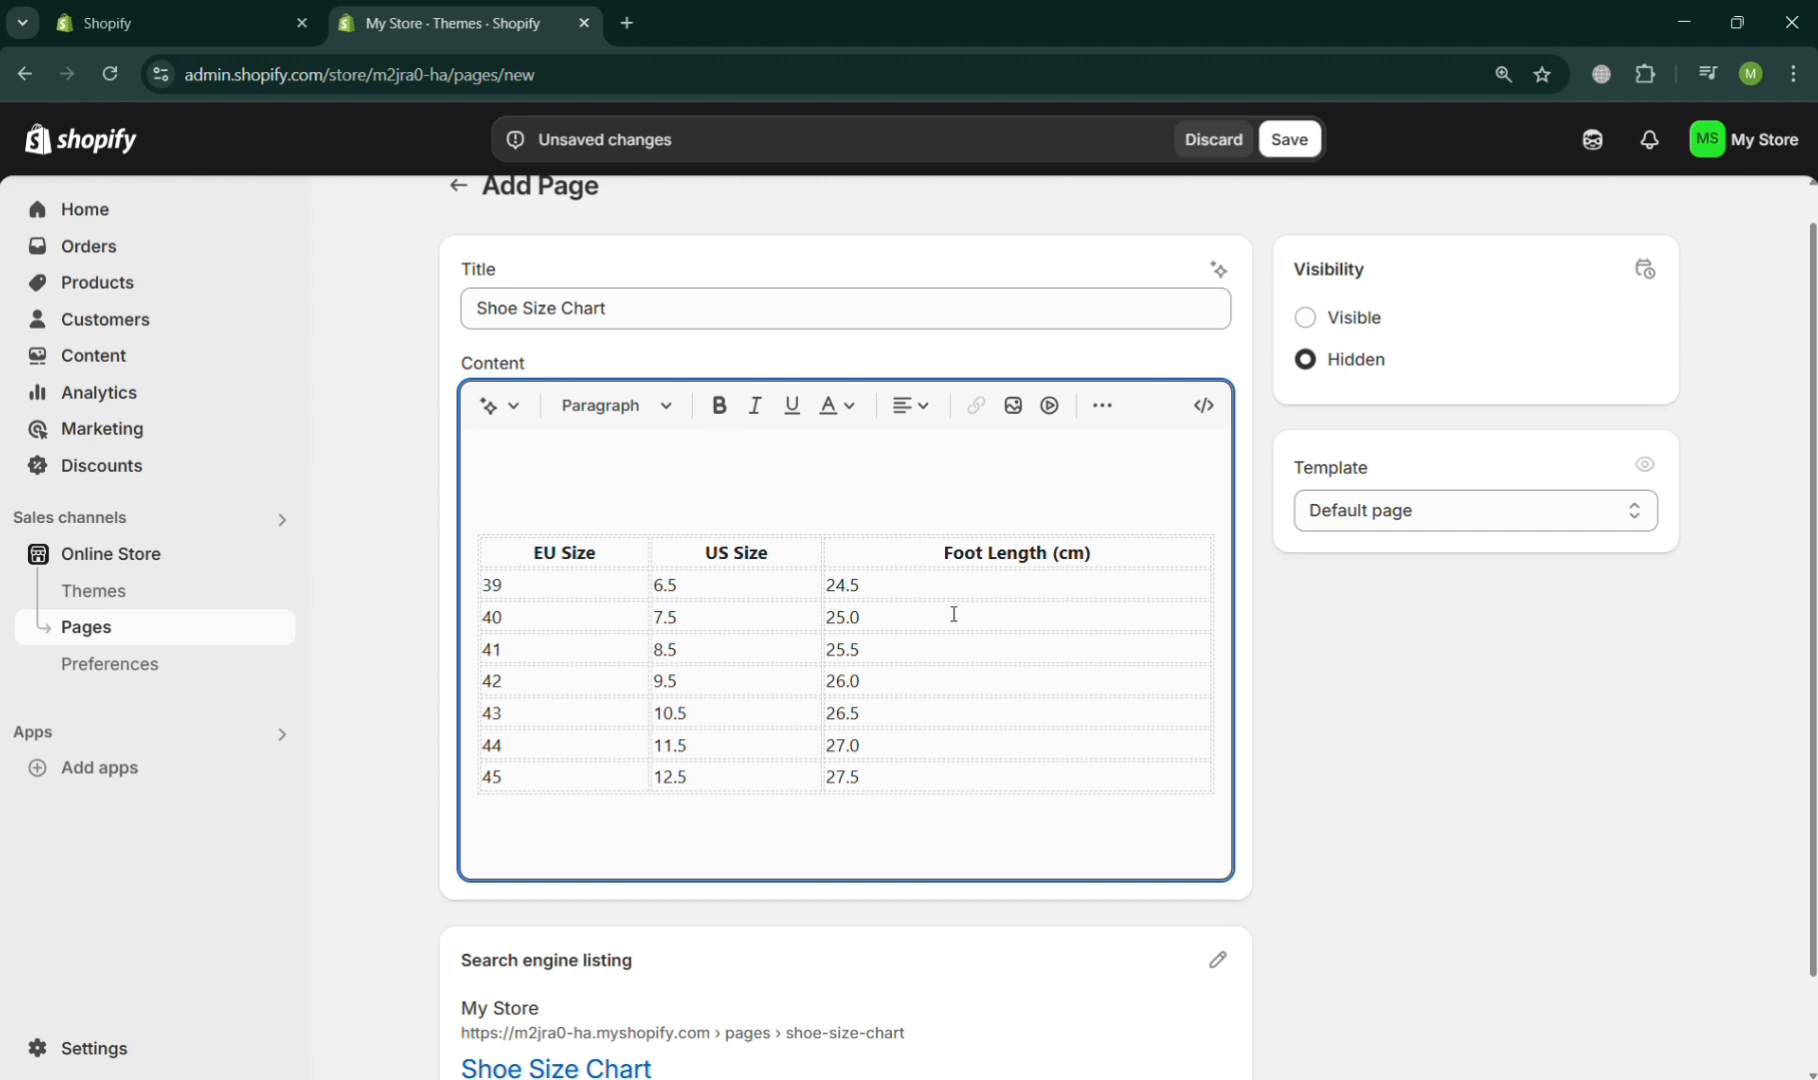
- Upload the shoe_size PNG image and insert it into the page content below the size table
scroll(1137, 735, down, 1)
scroll(1137, 735, up, 2)
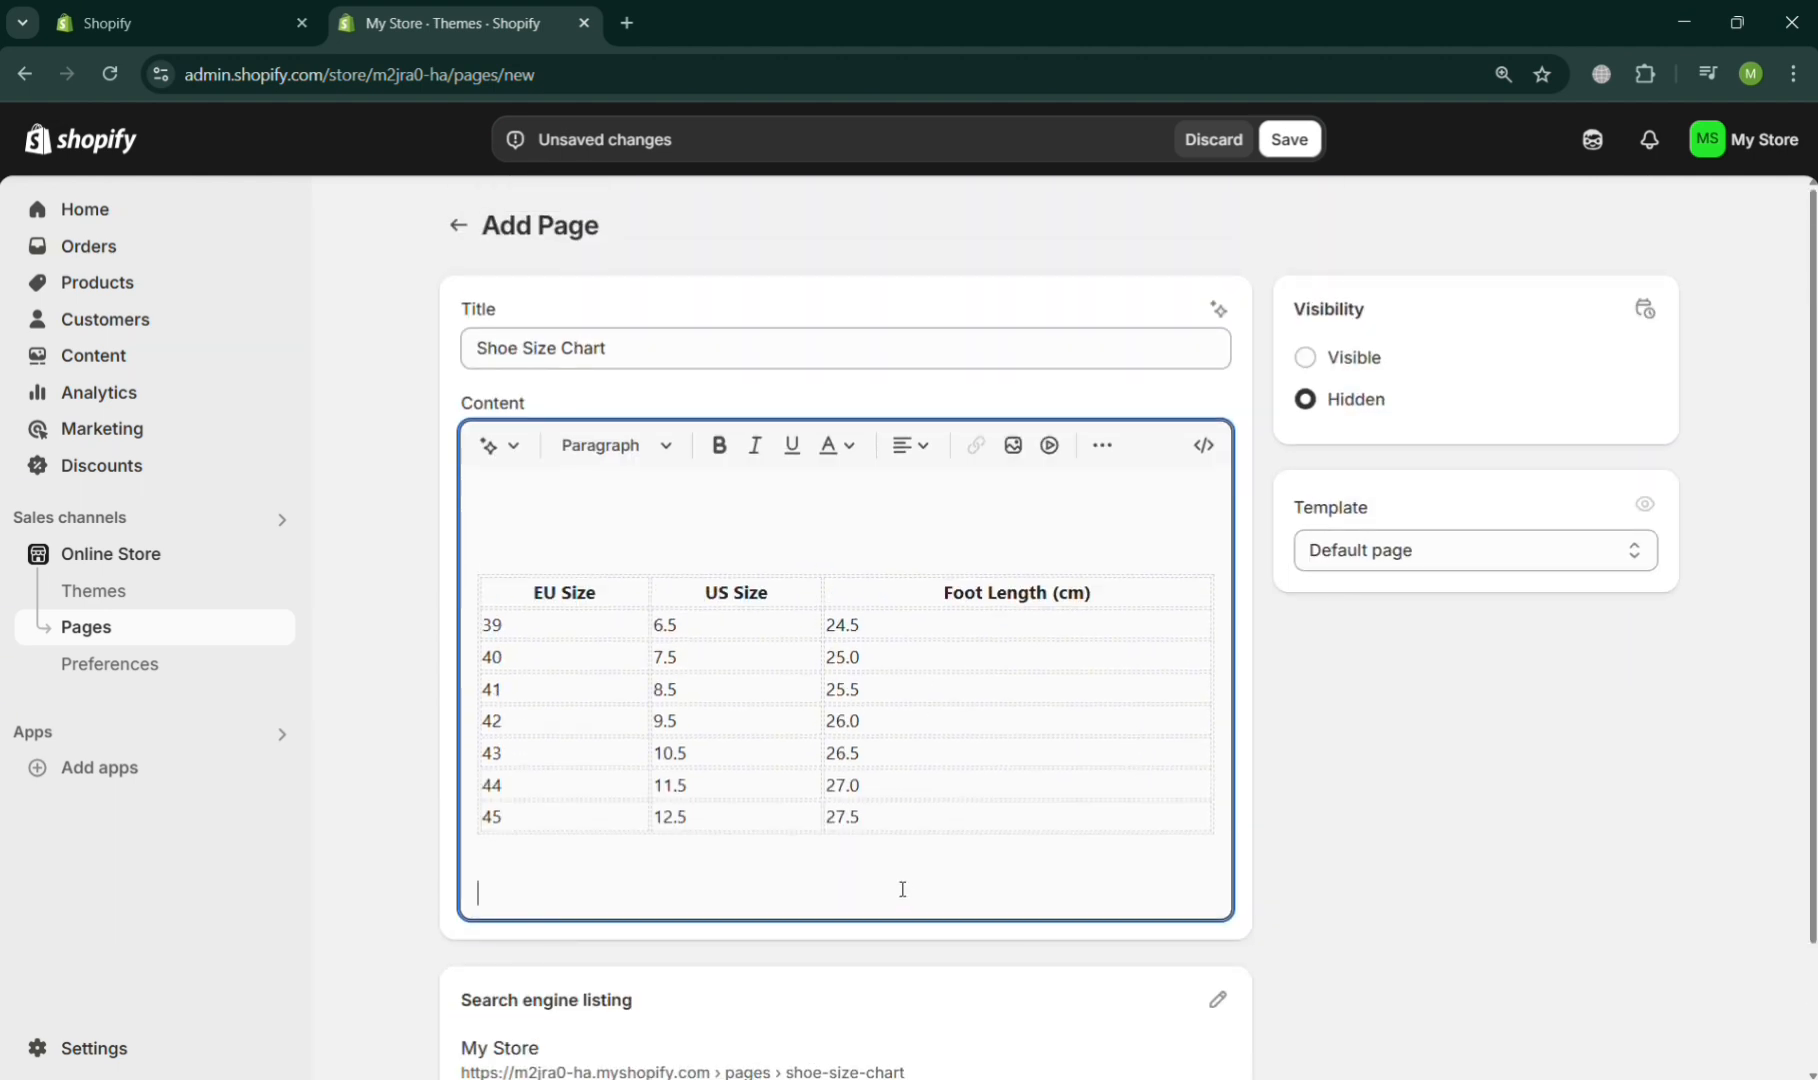
click(1014, 455)
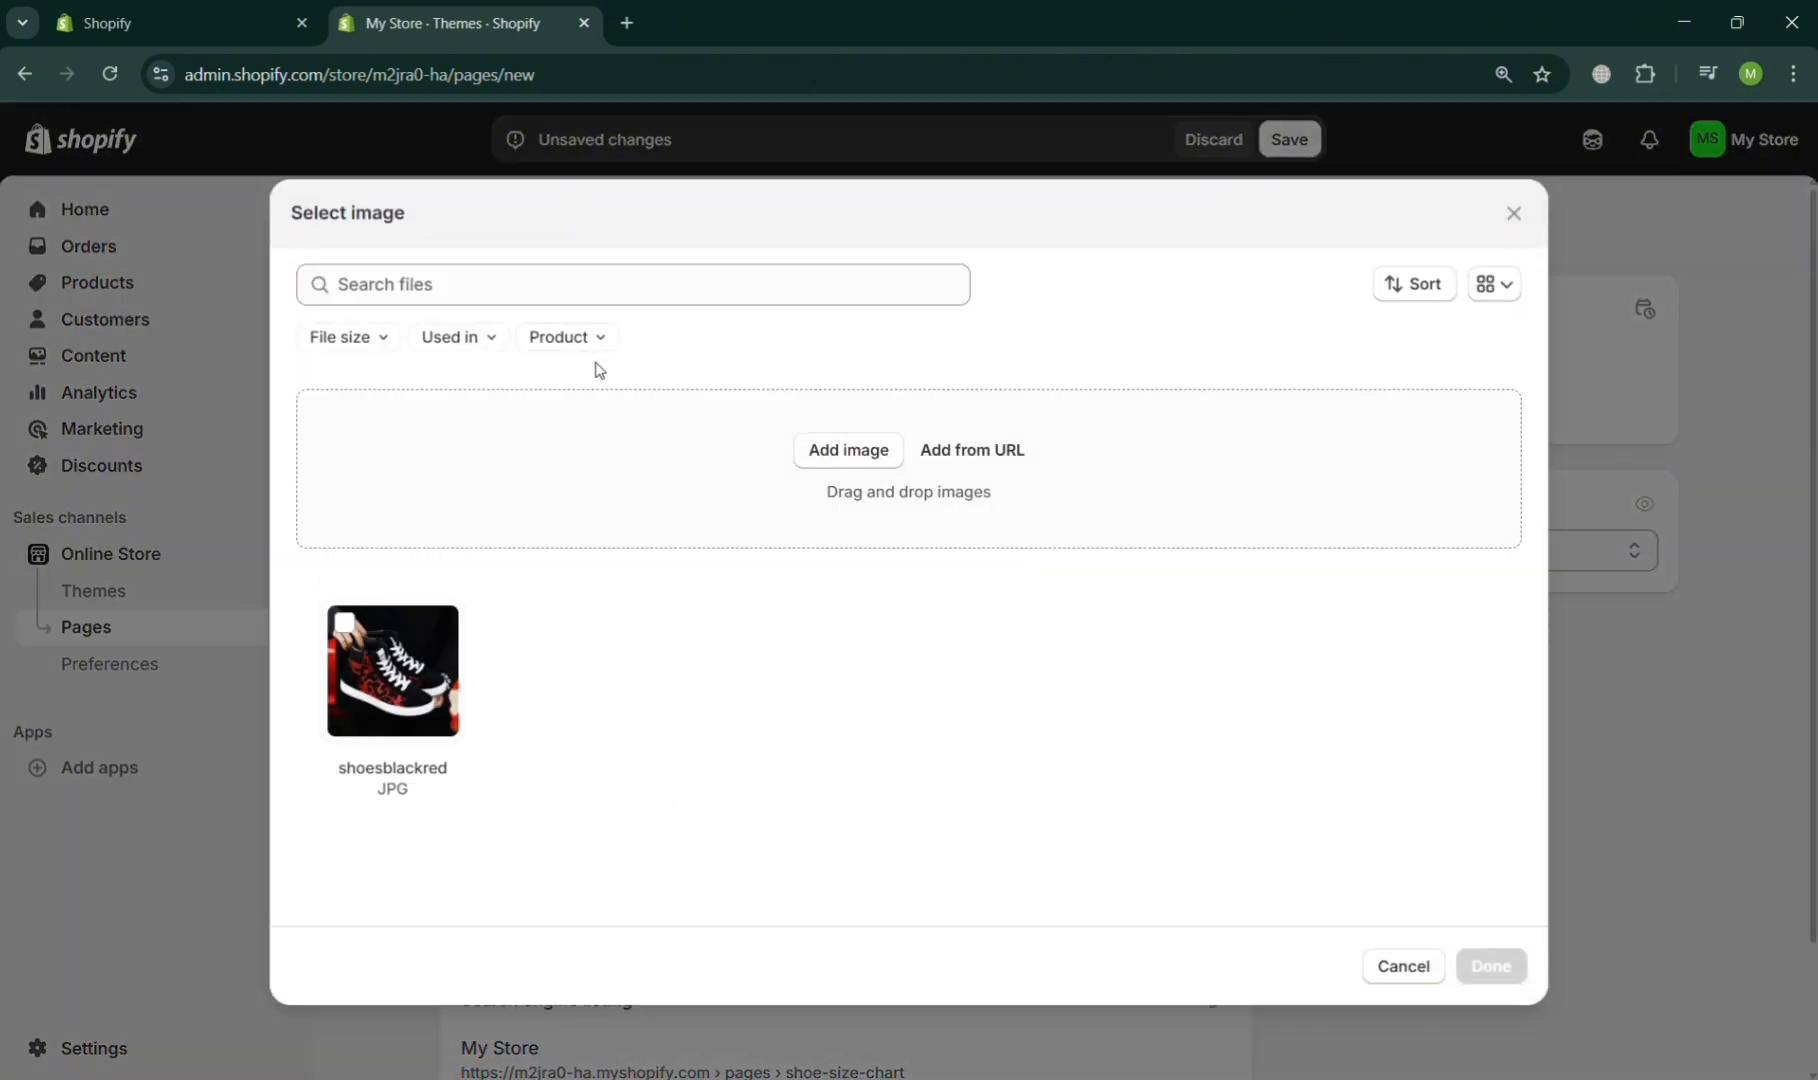
click(849, 446)
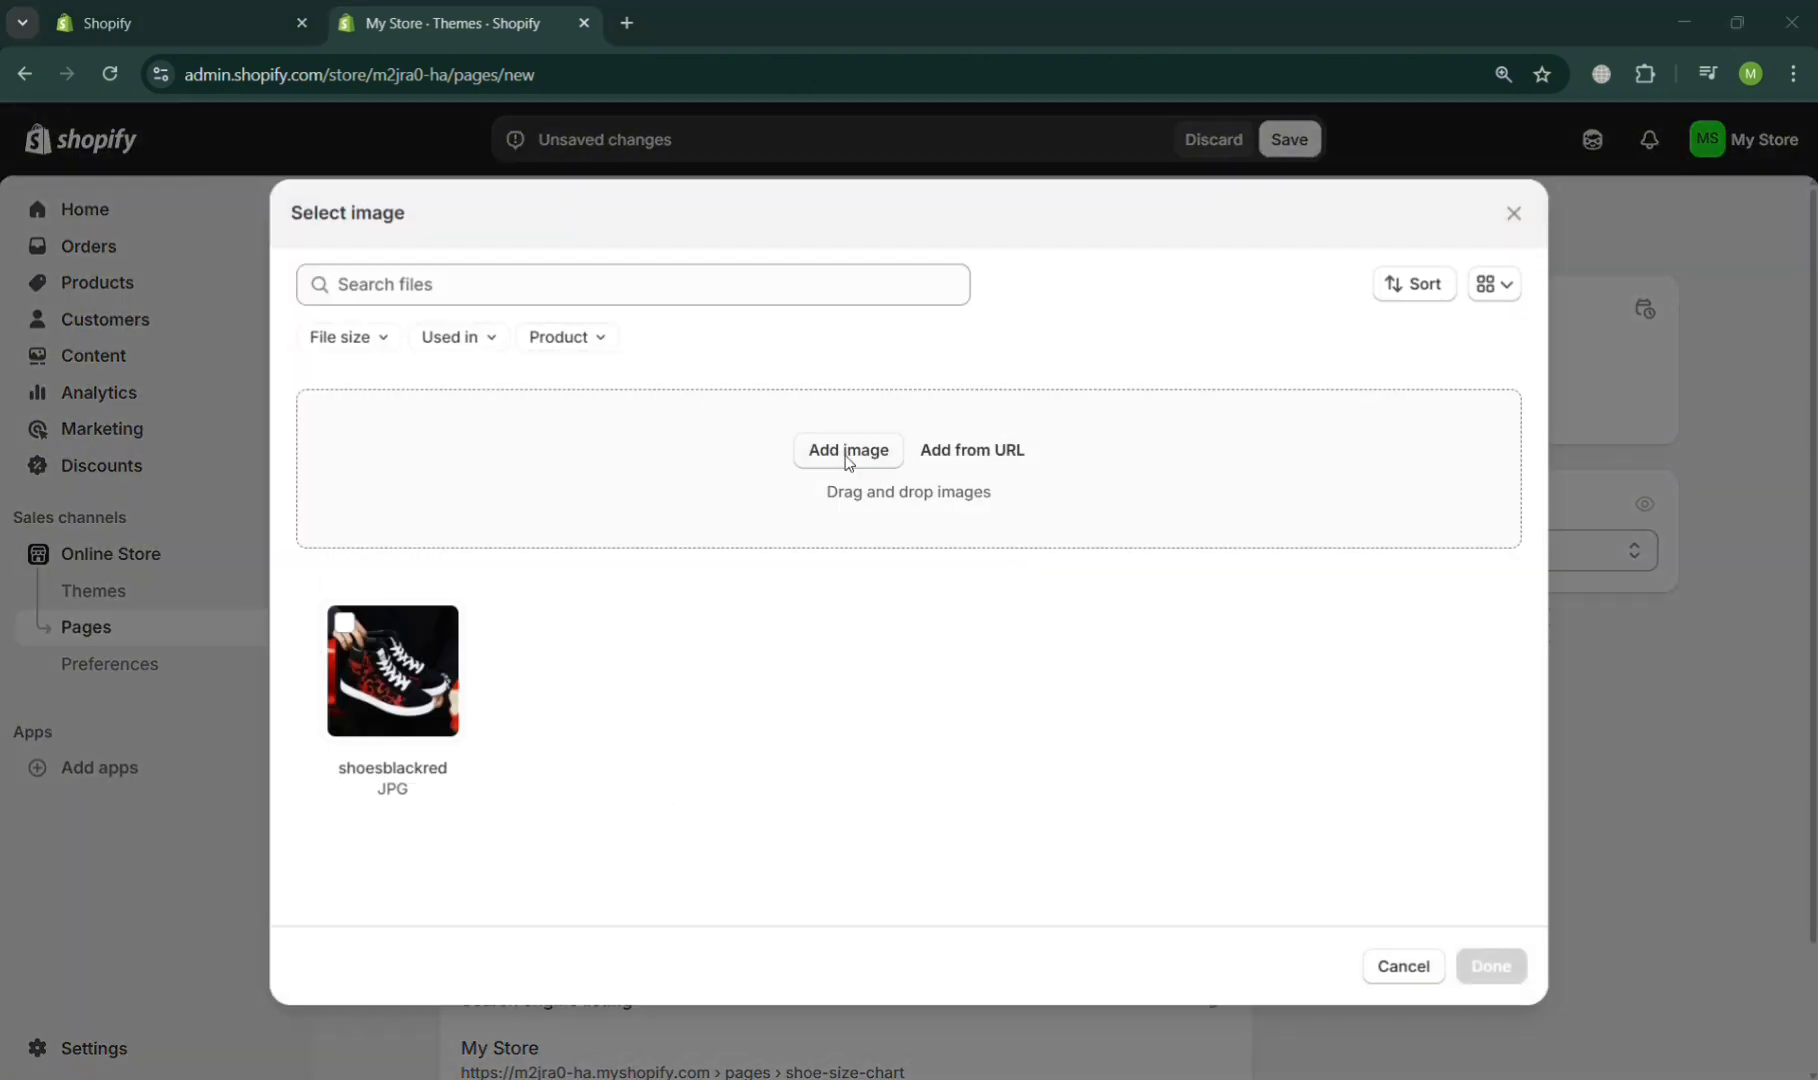
double_click(290, 225)
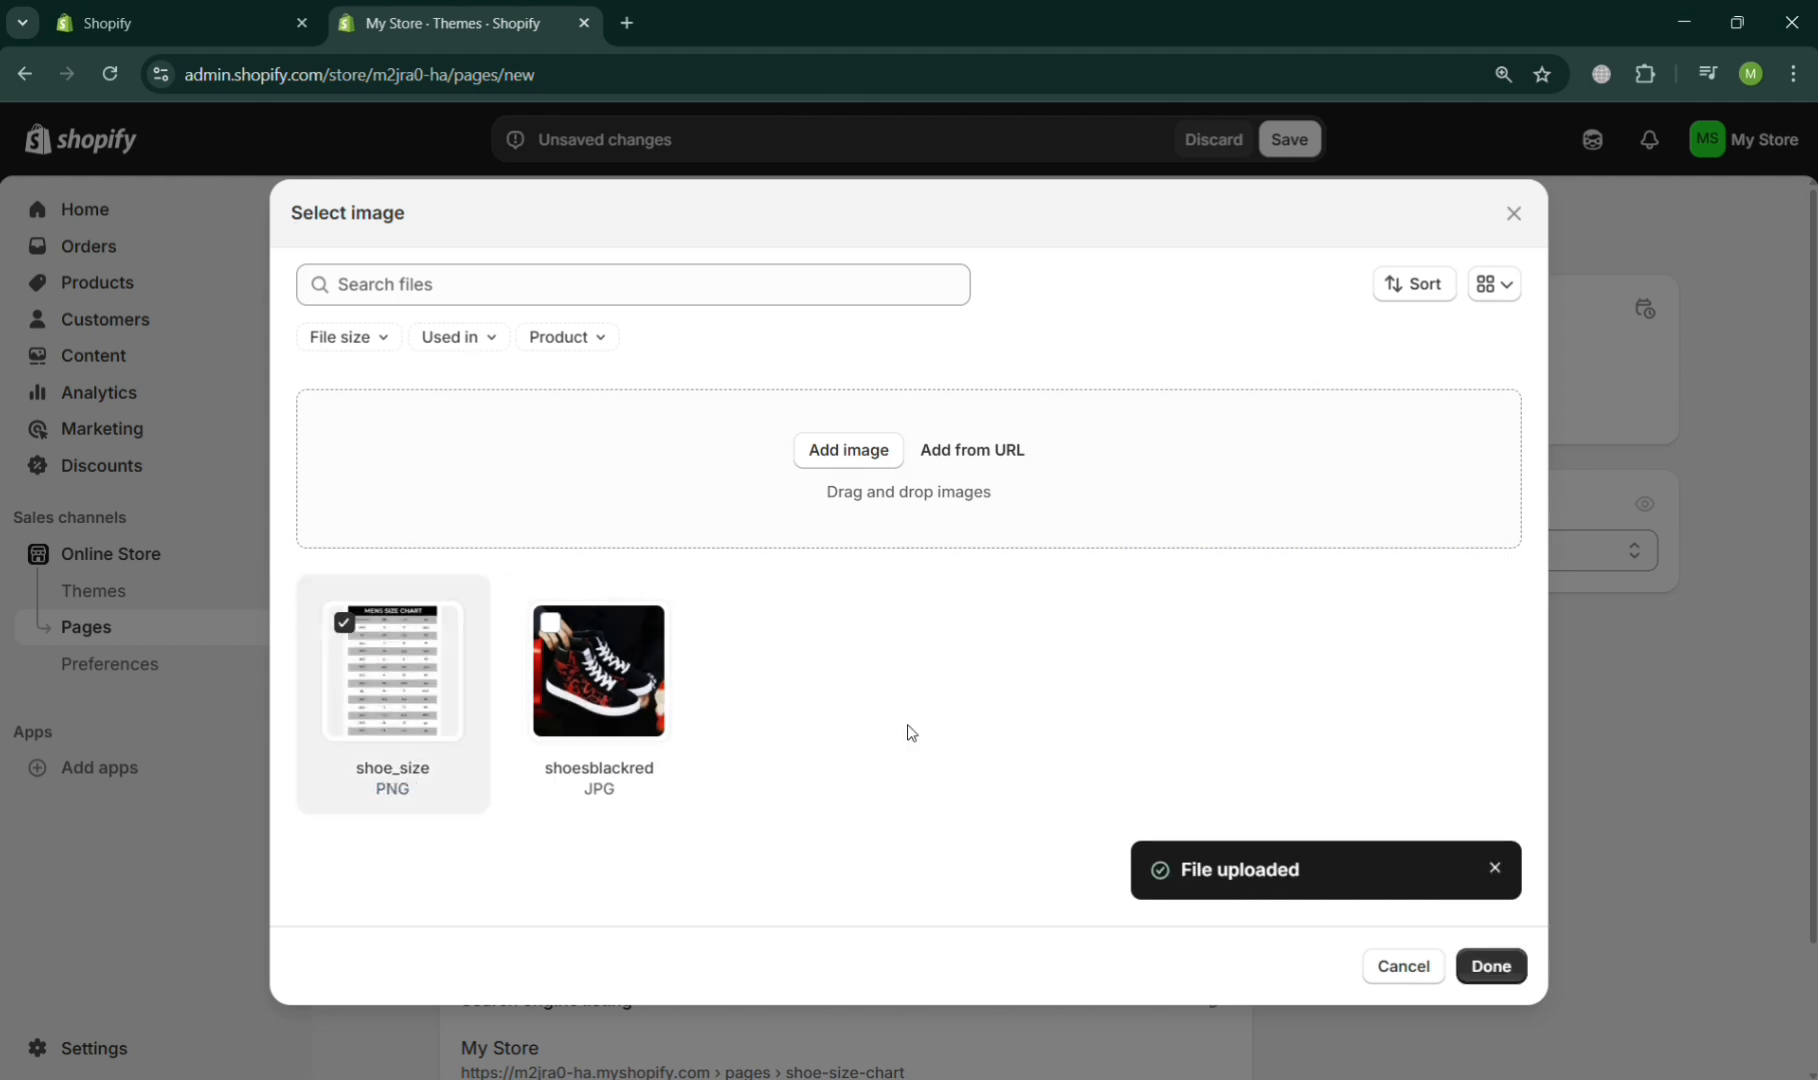
click(1495, 968)
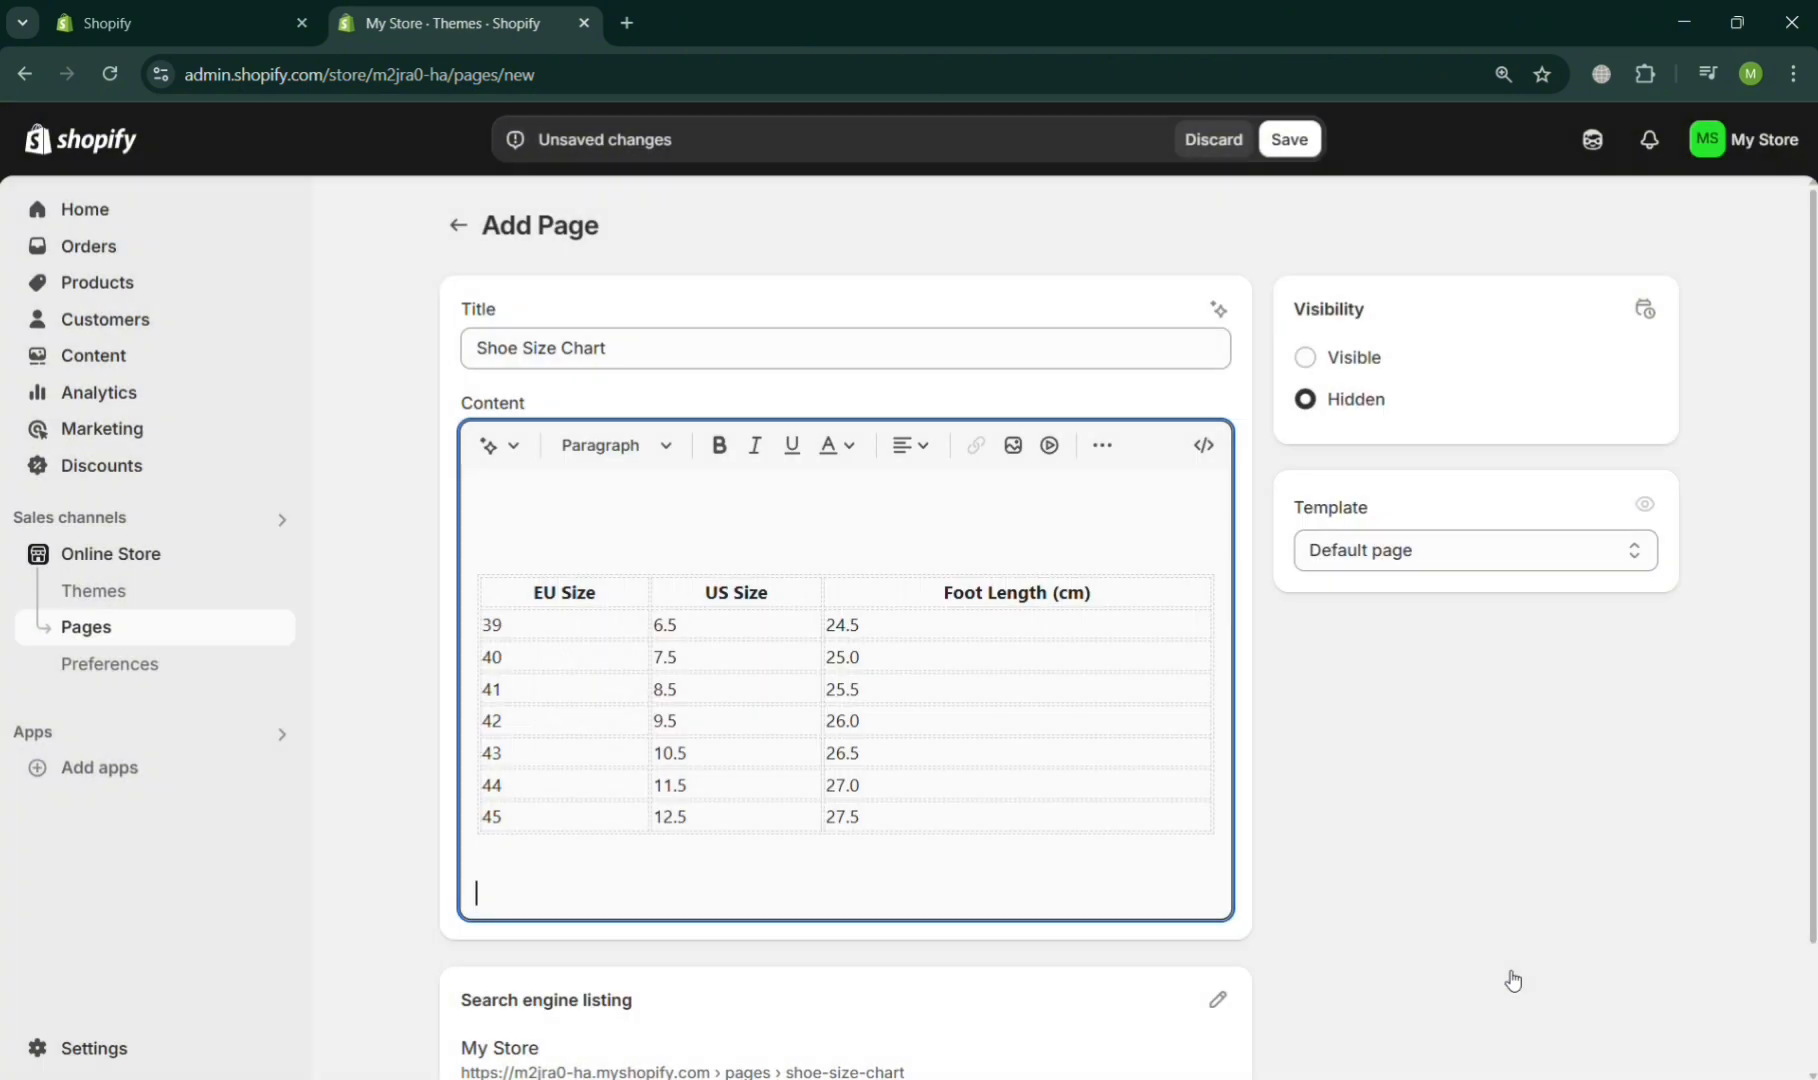
scroll(1039, 850, down, 2)
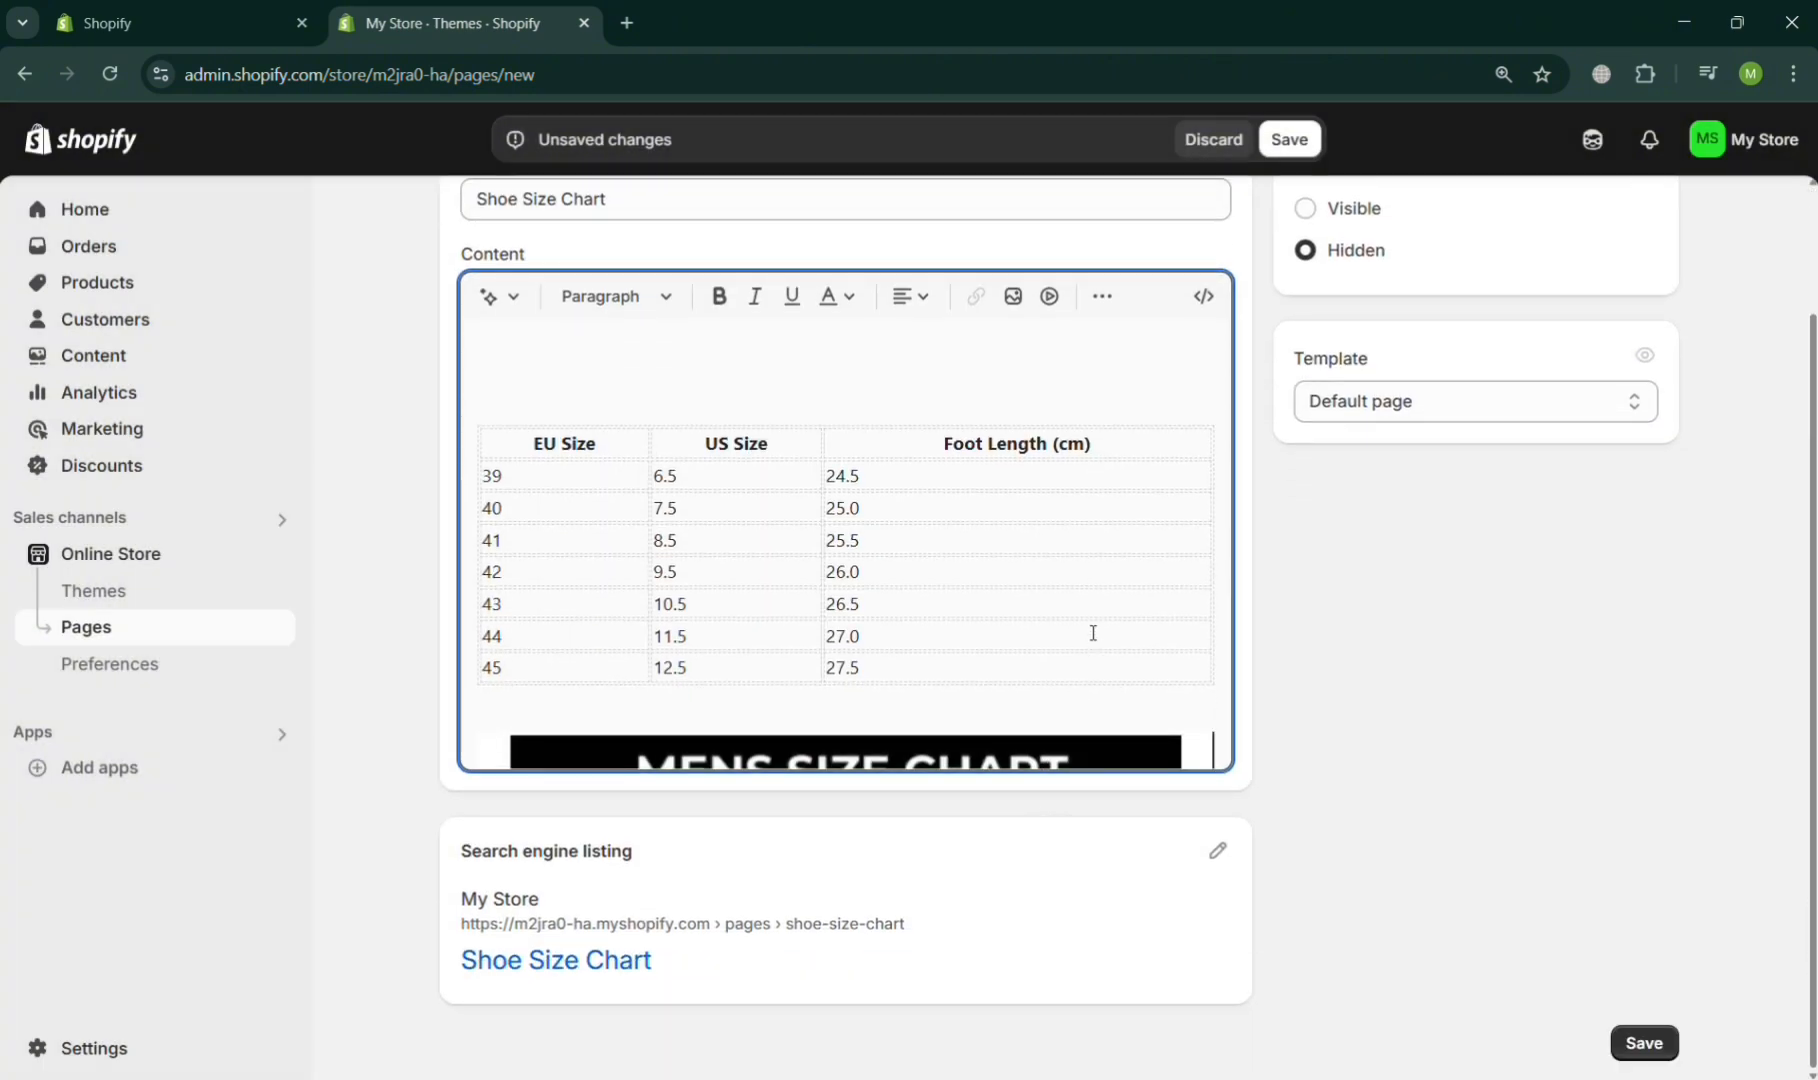
scroll(1093, 632, down, 4)
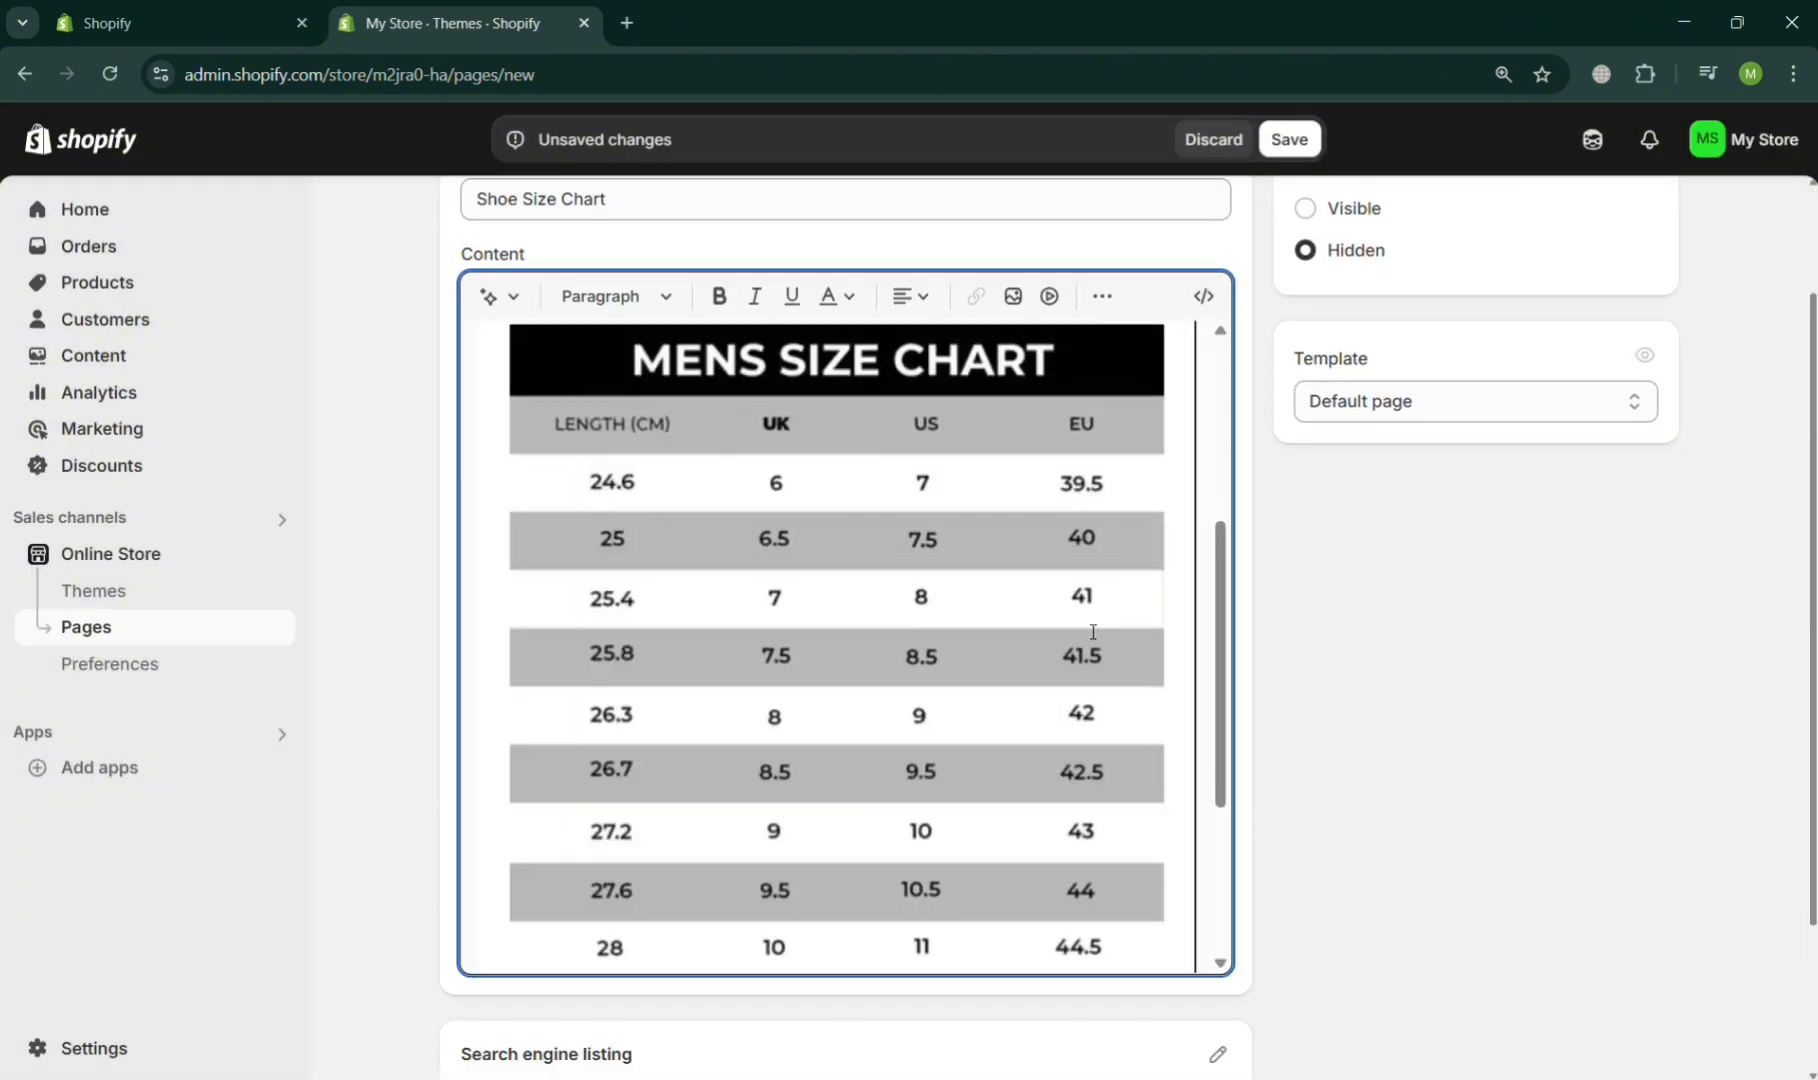
- Set the Shoe Size Chart page's visibility to Visible, keep the Default page template, and save the page
scroll(1093, 632, down, 3)
scroll(1093, 632, up, 6)
scroll(1093, 632, down, 4)
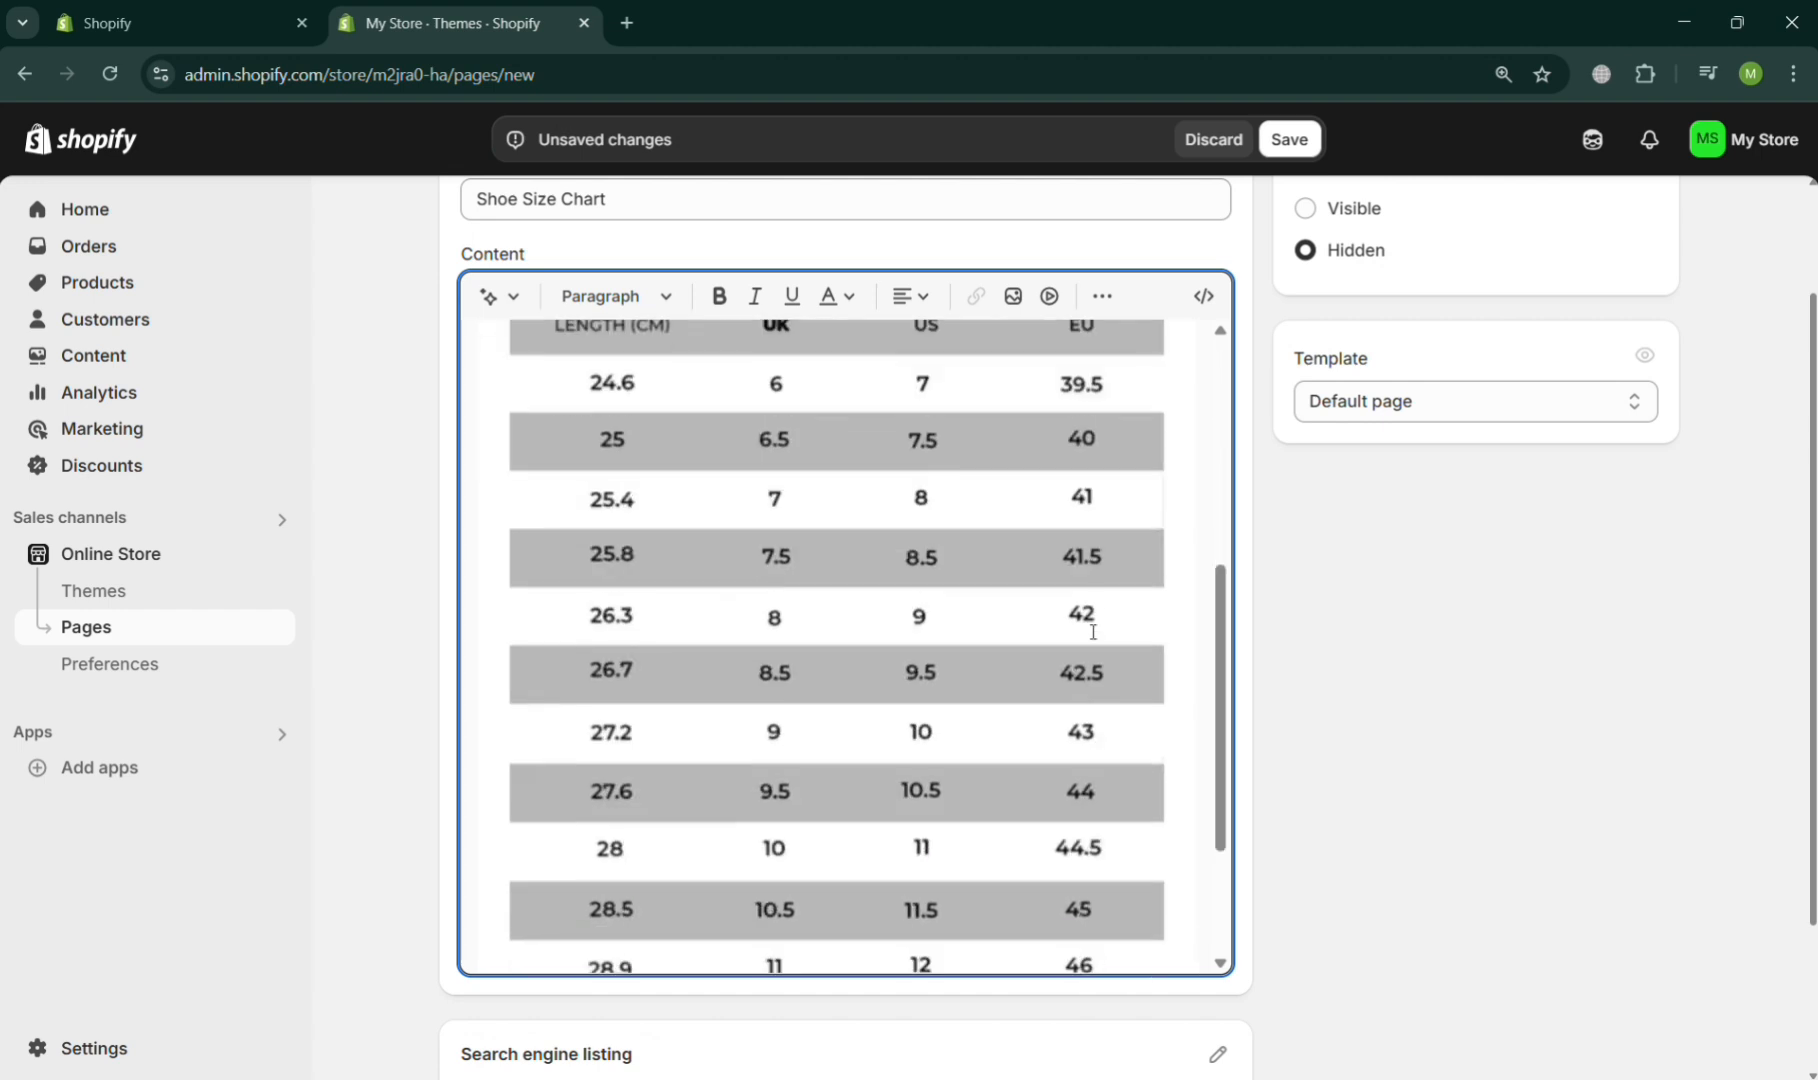
scroll(1093, 632, up, 2)
scroll(1093, 632, up, 2)
scroll(1088, 637, down, 6)
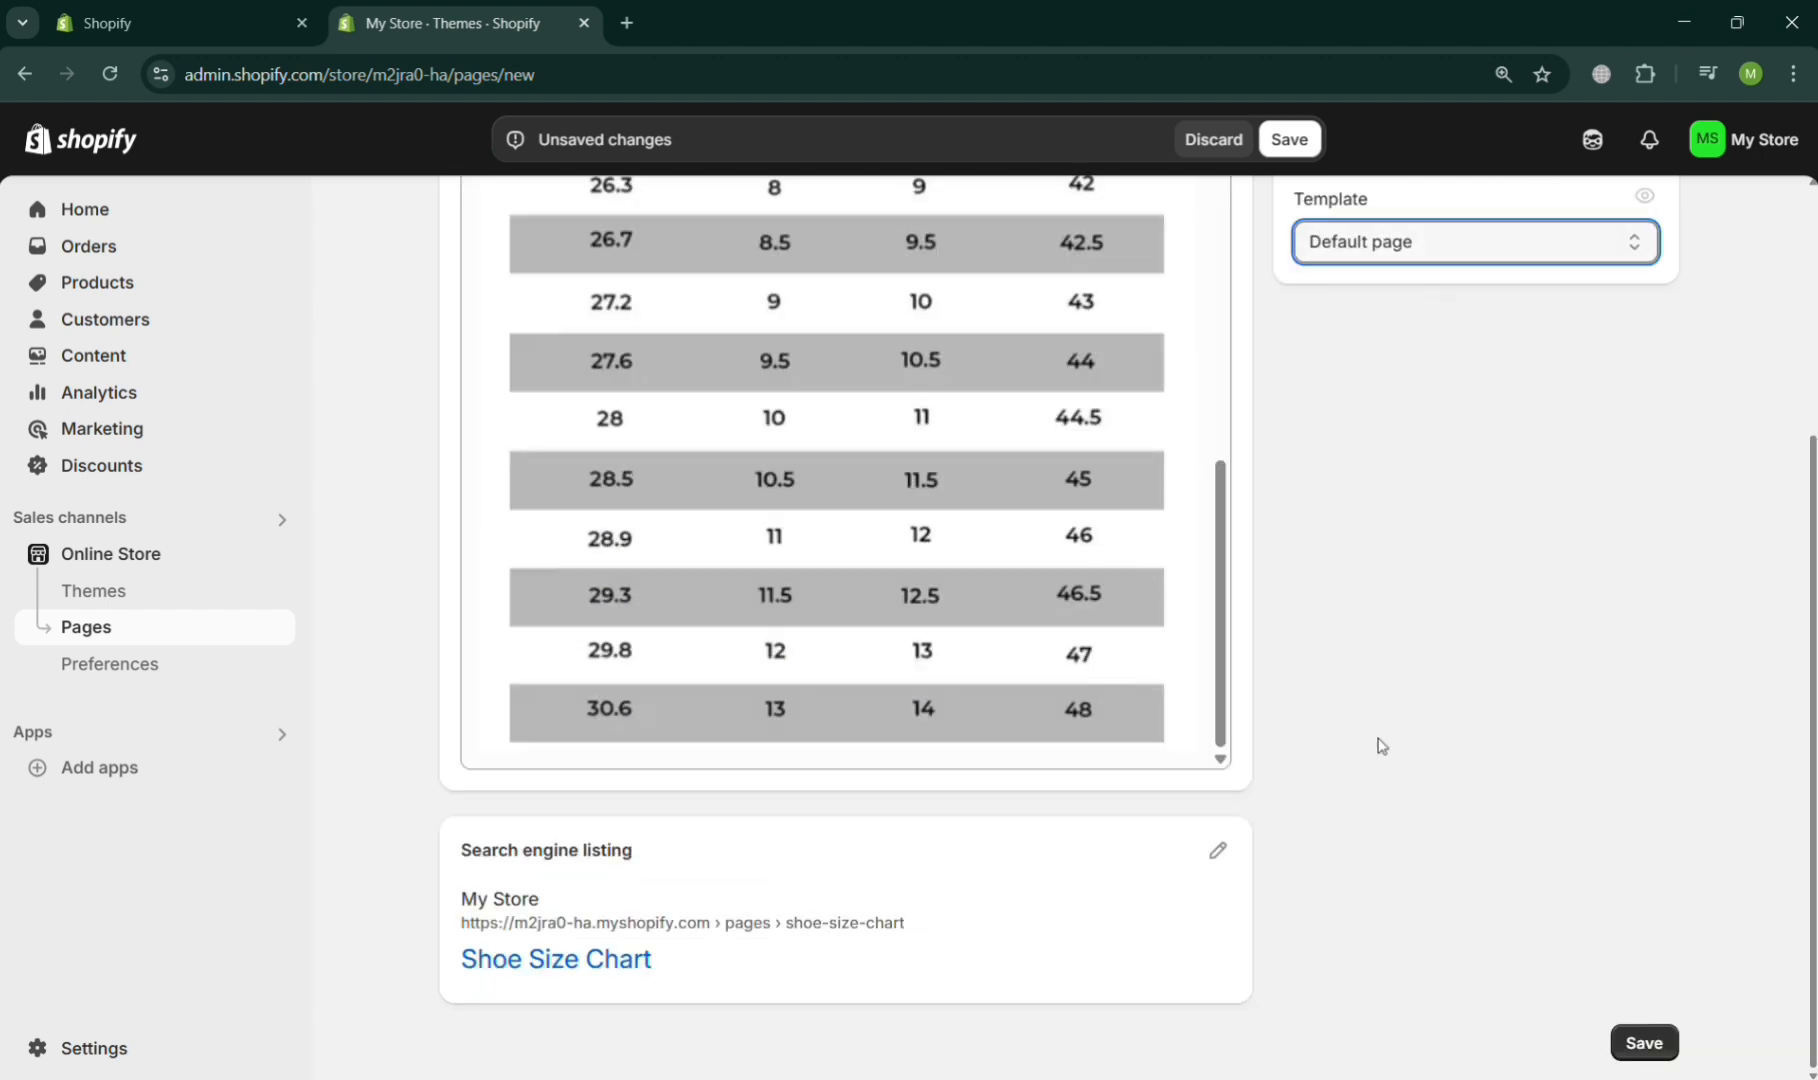
scroll(1376, 743, up, 4)
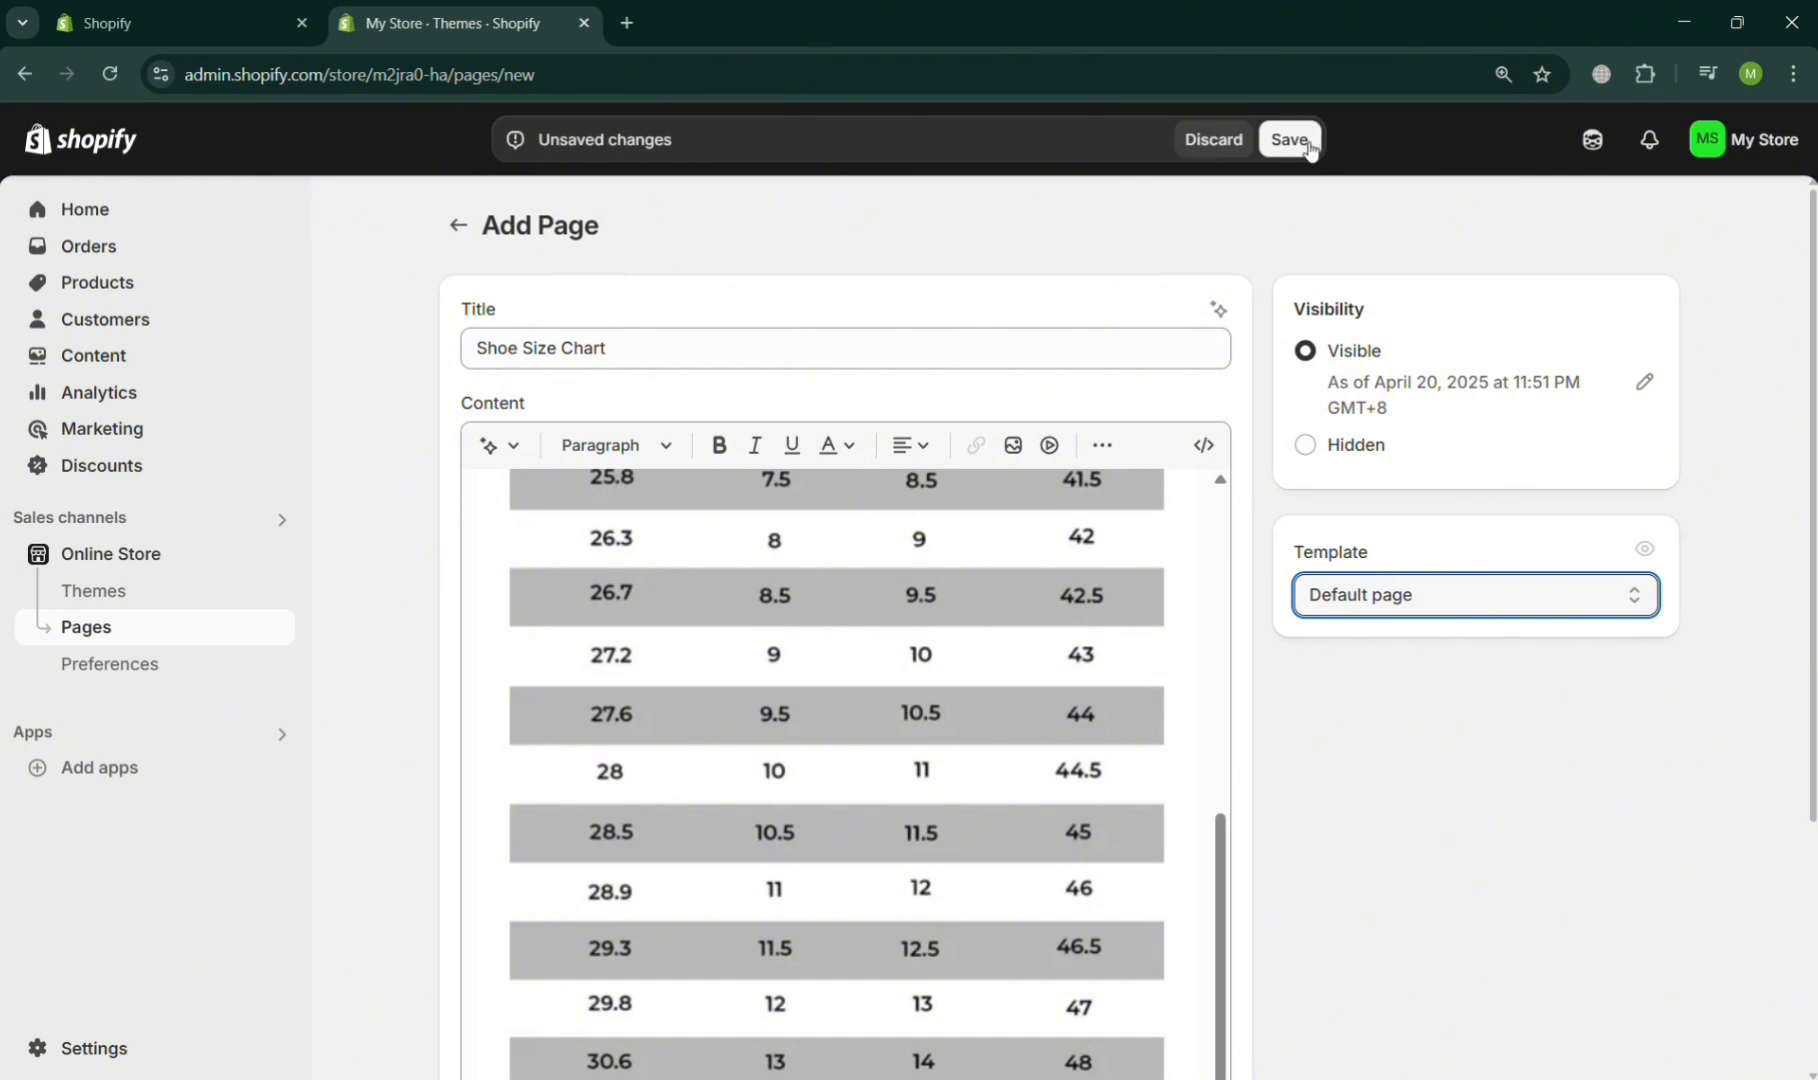
click(1304, 146)
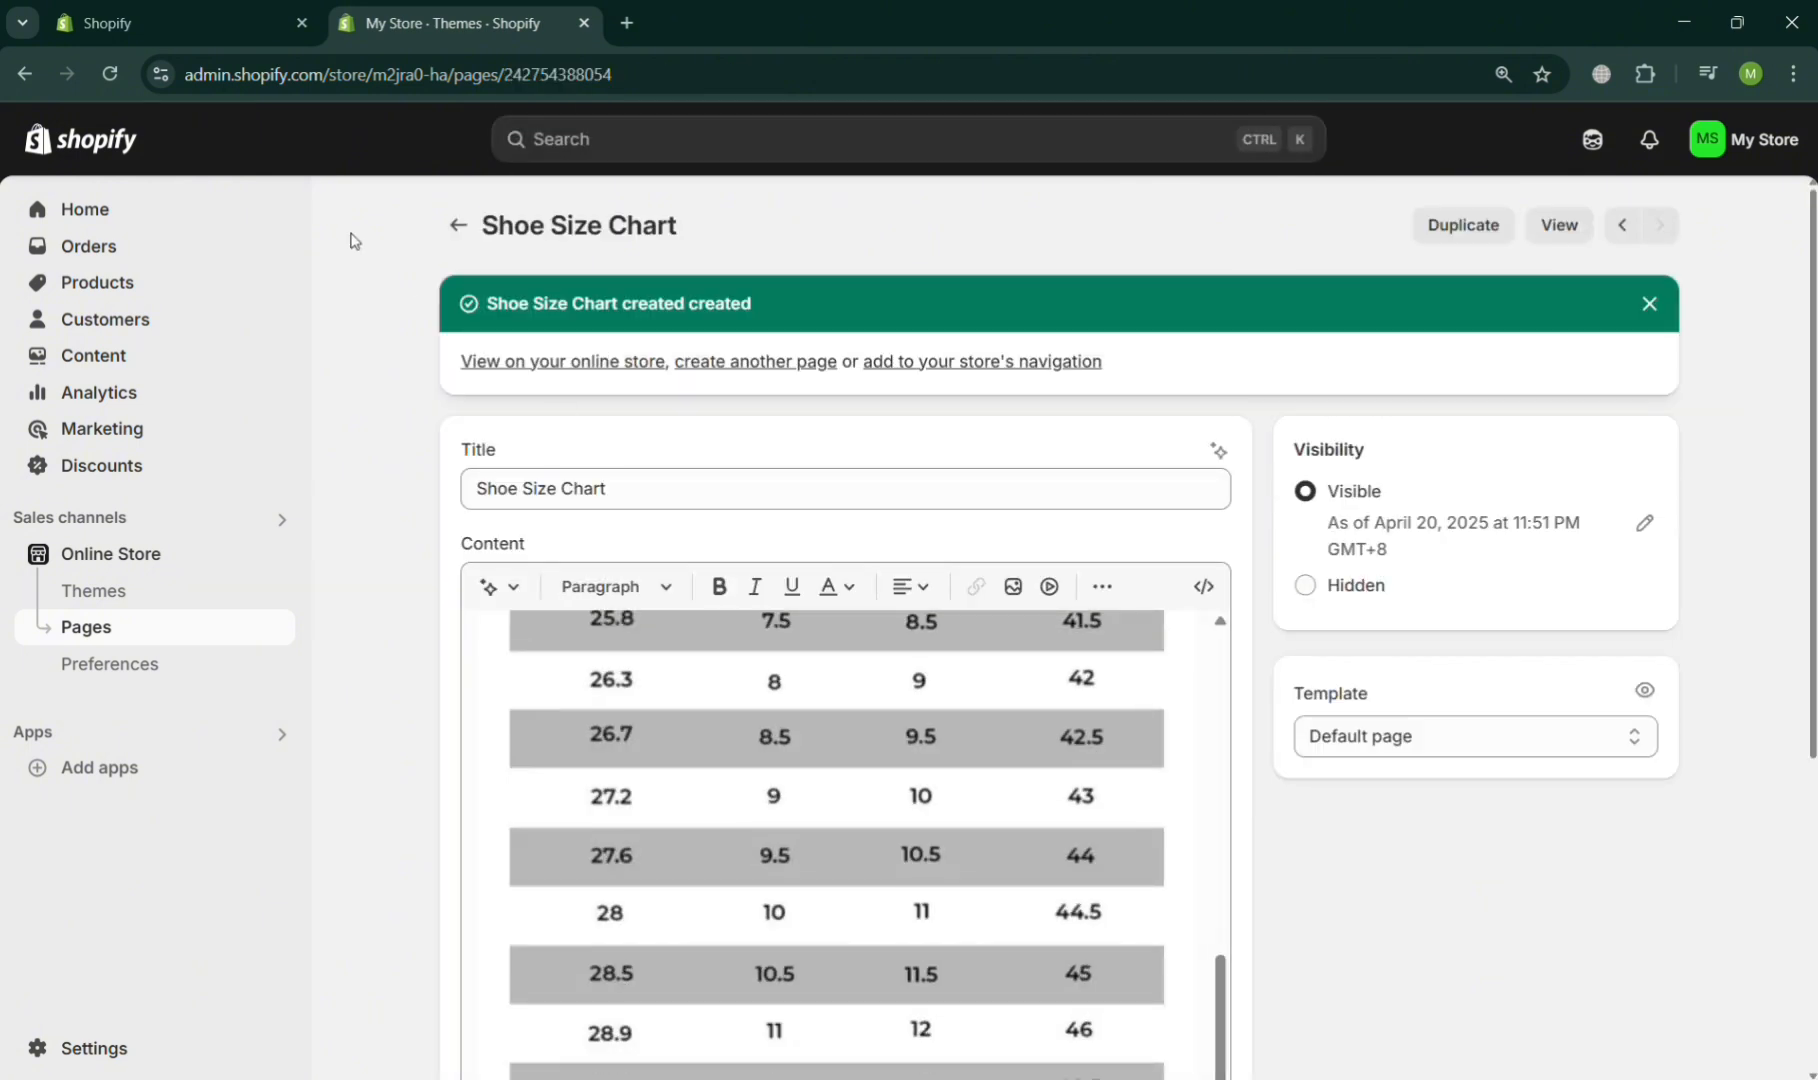
- Customize the Dawn theme and create a product template named Shoe Size Chart based on Default product
click(162, 592)
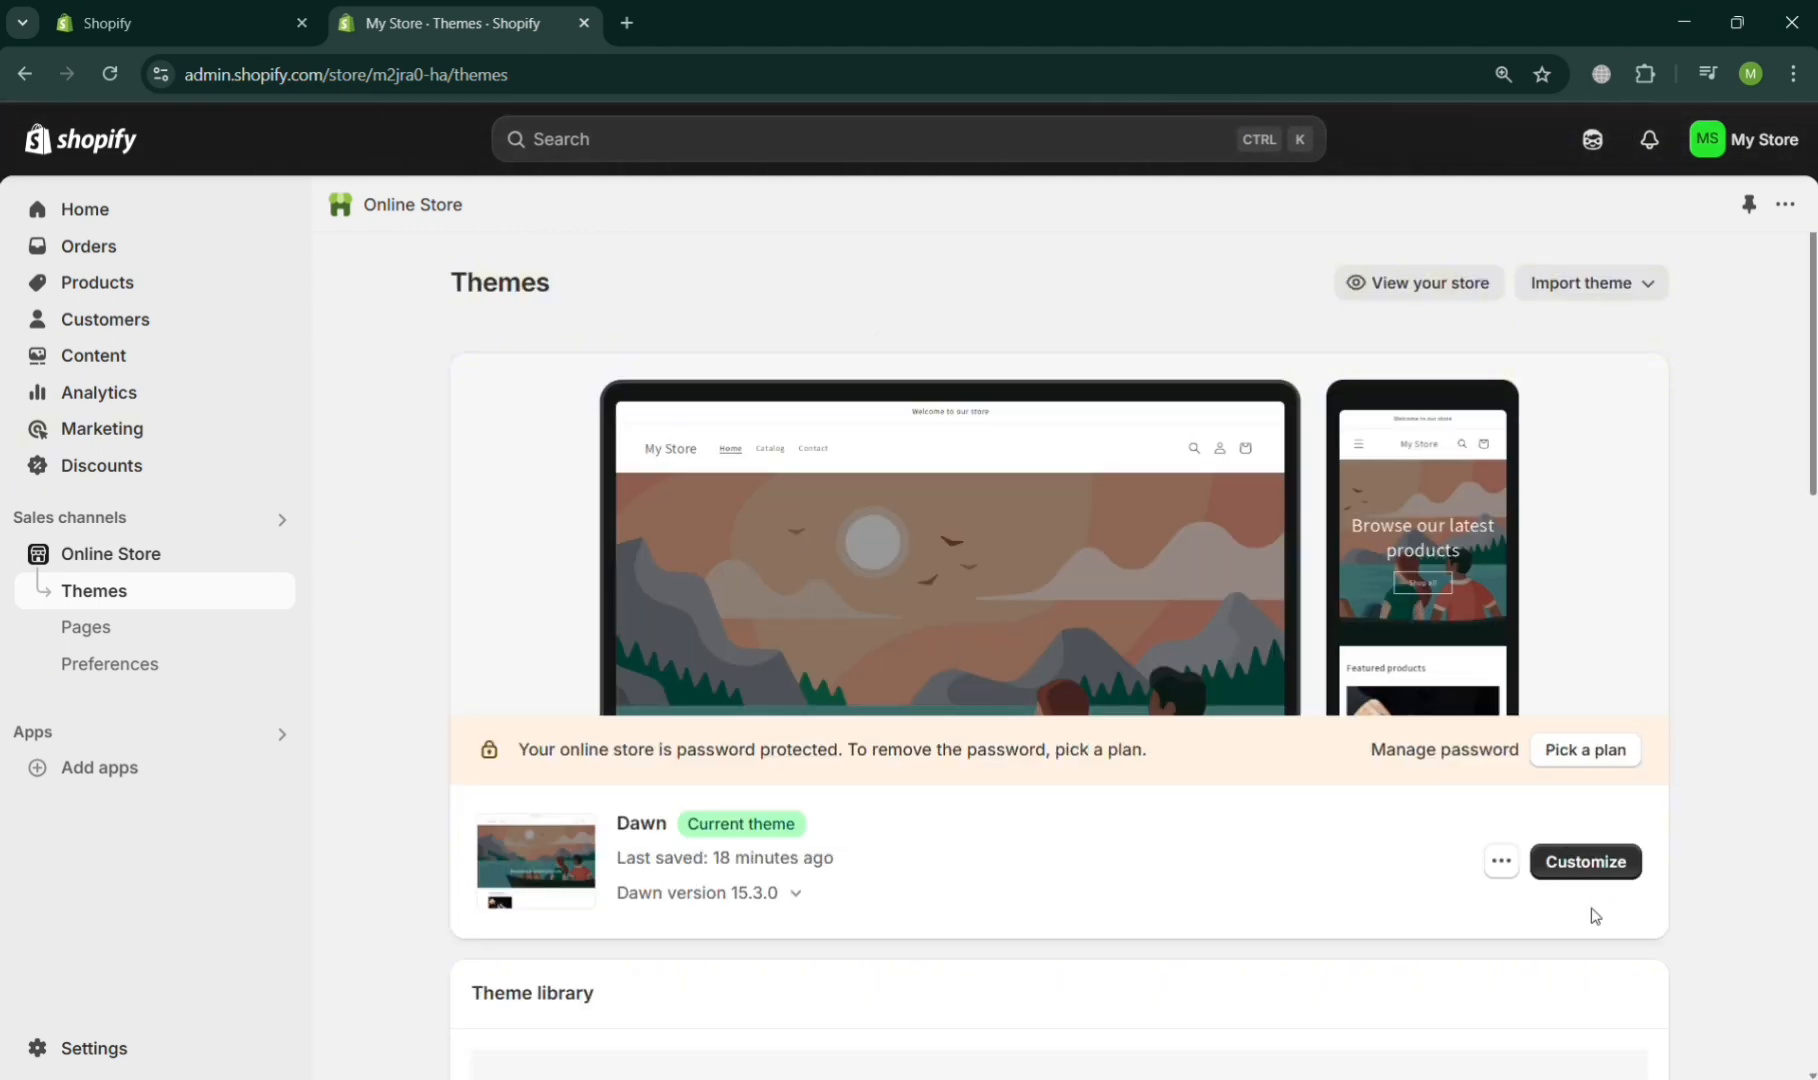
click(1585, 861)
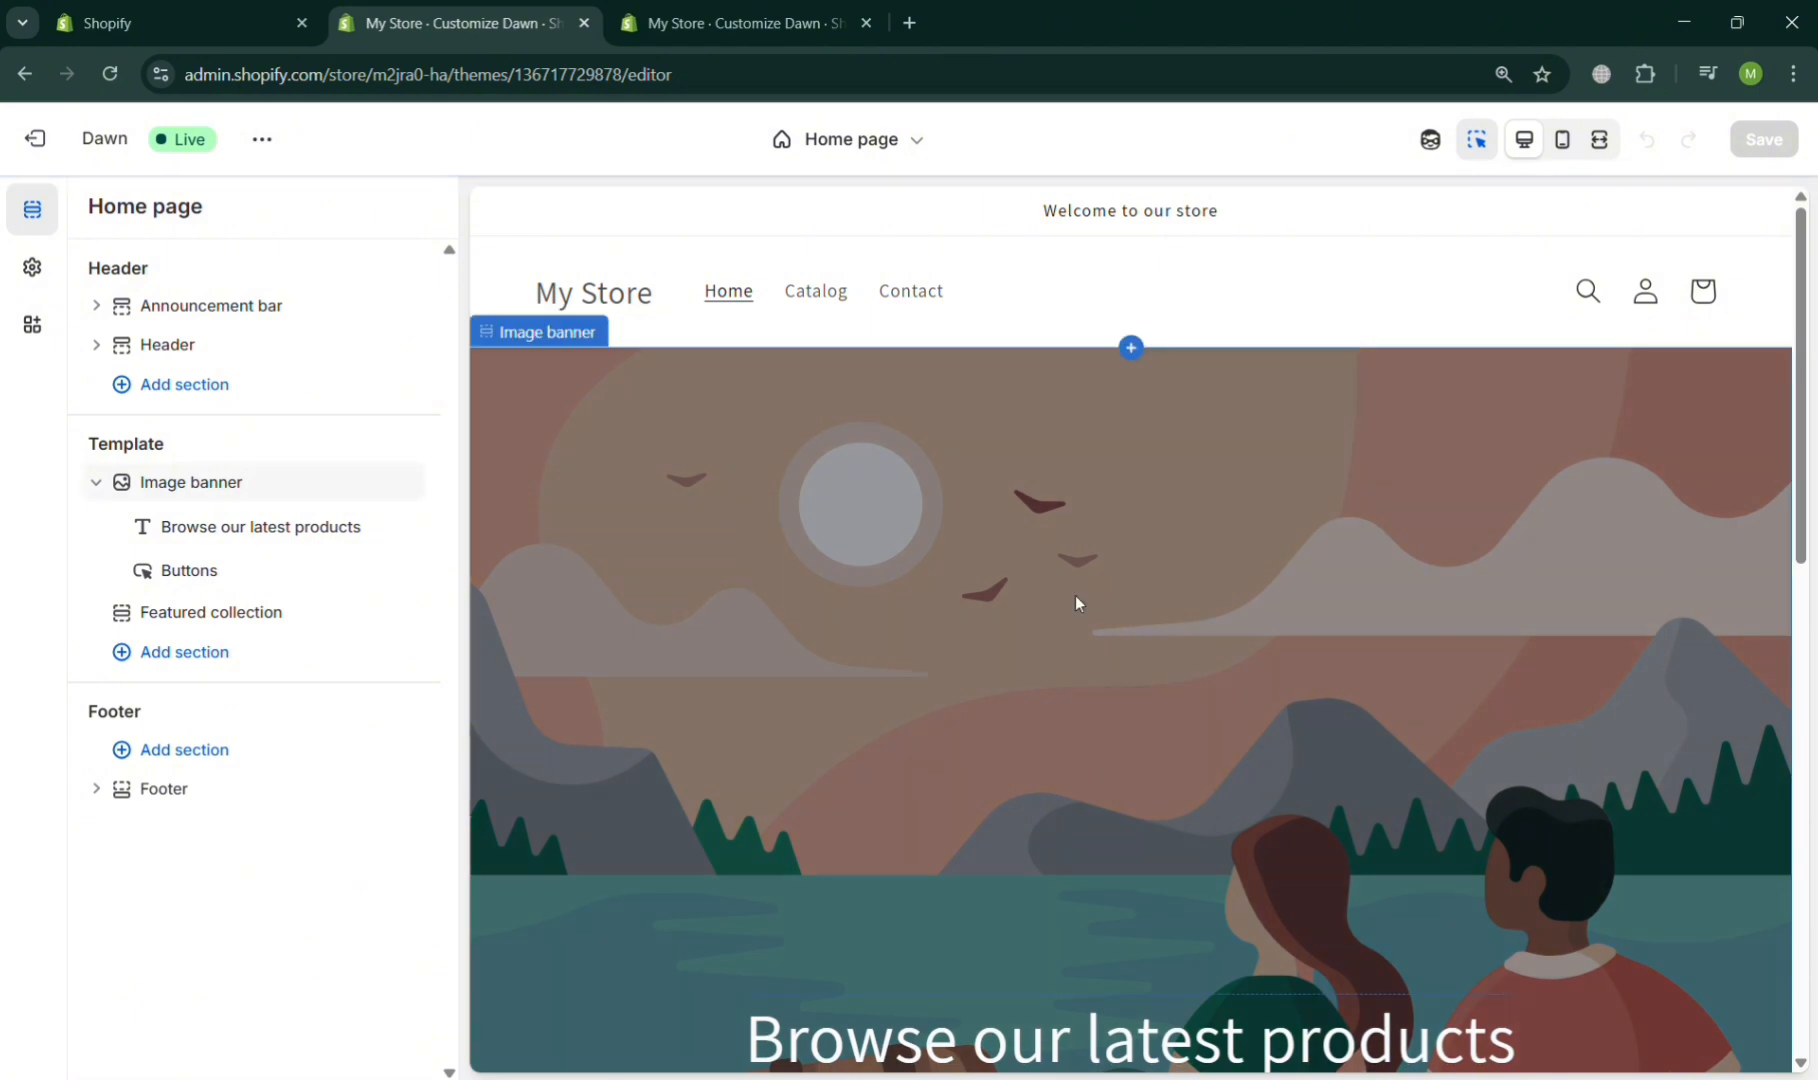
click(918, 142)
click(880, 306)
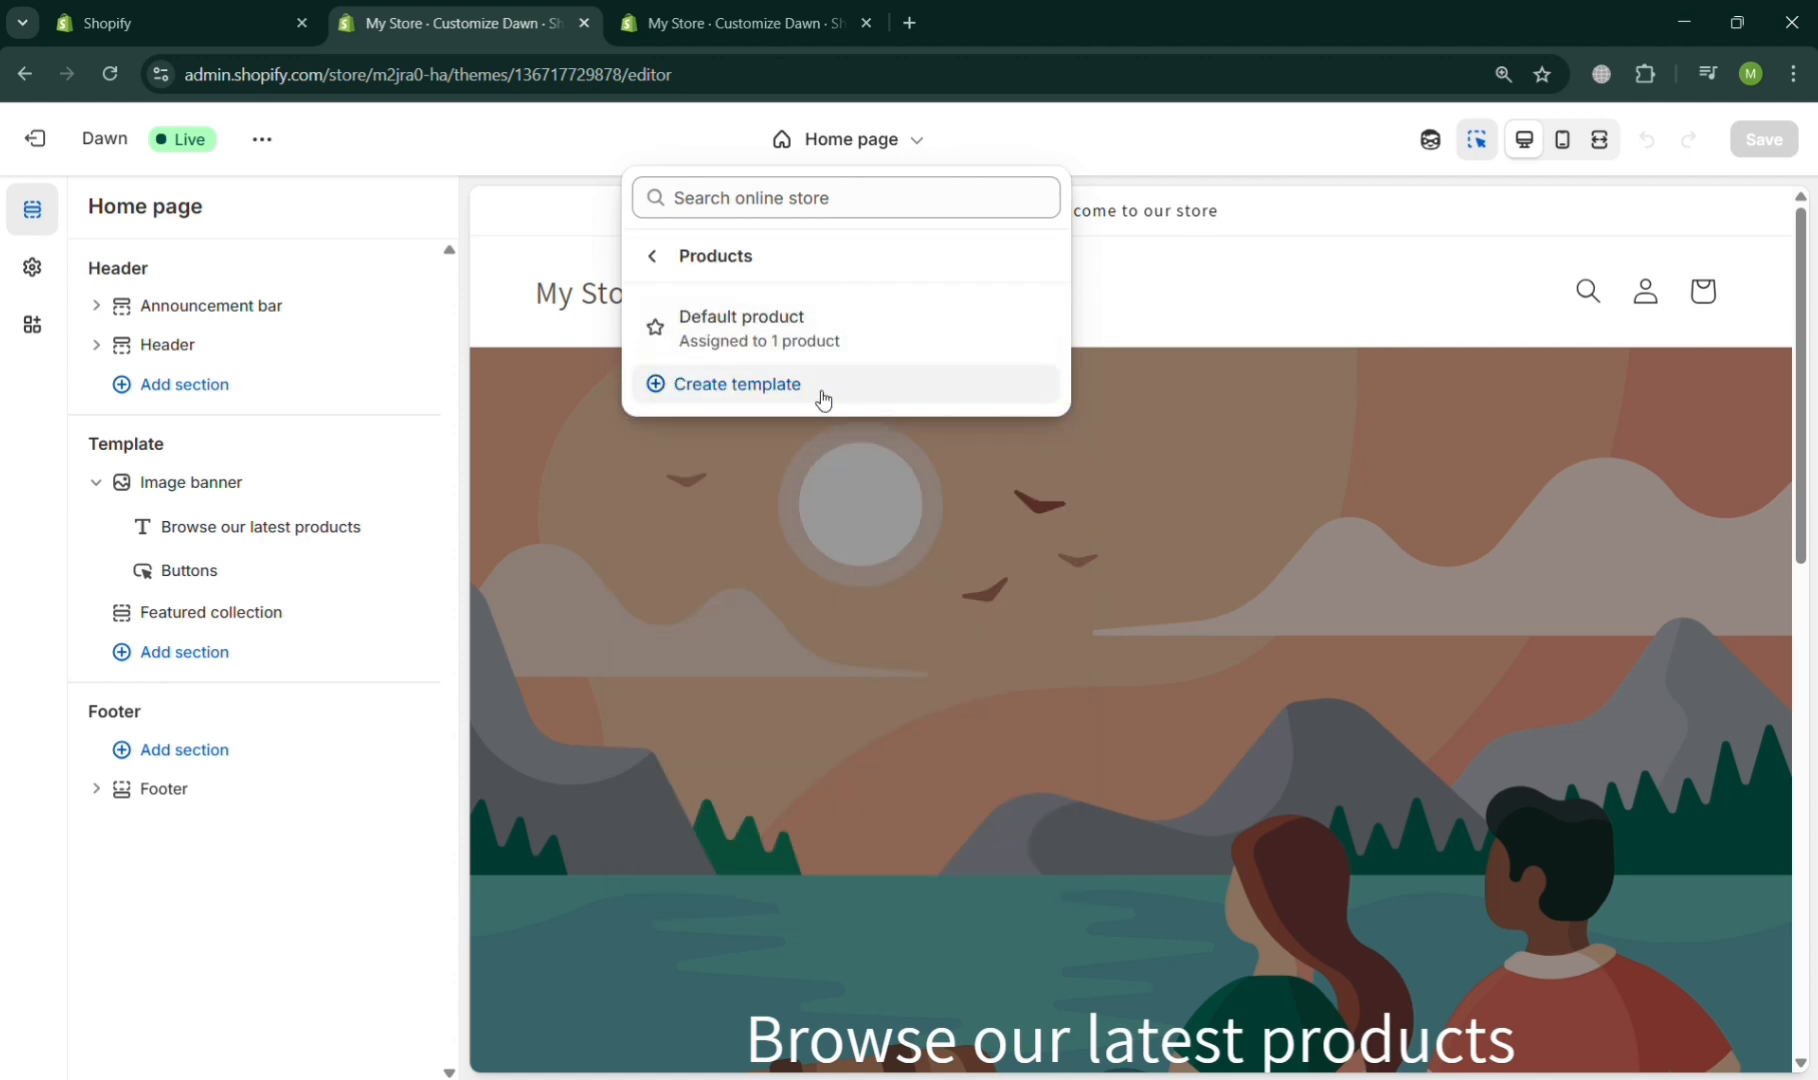
click(821, 394)
click(865, 592)
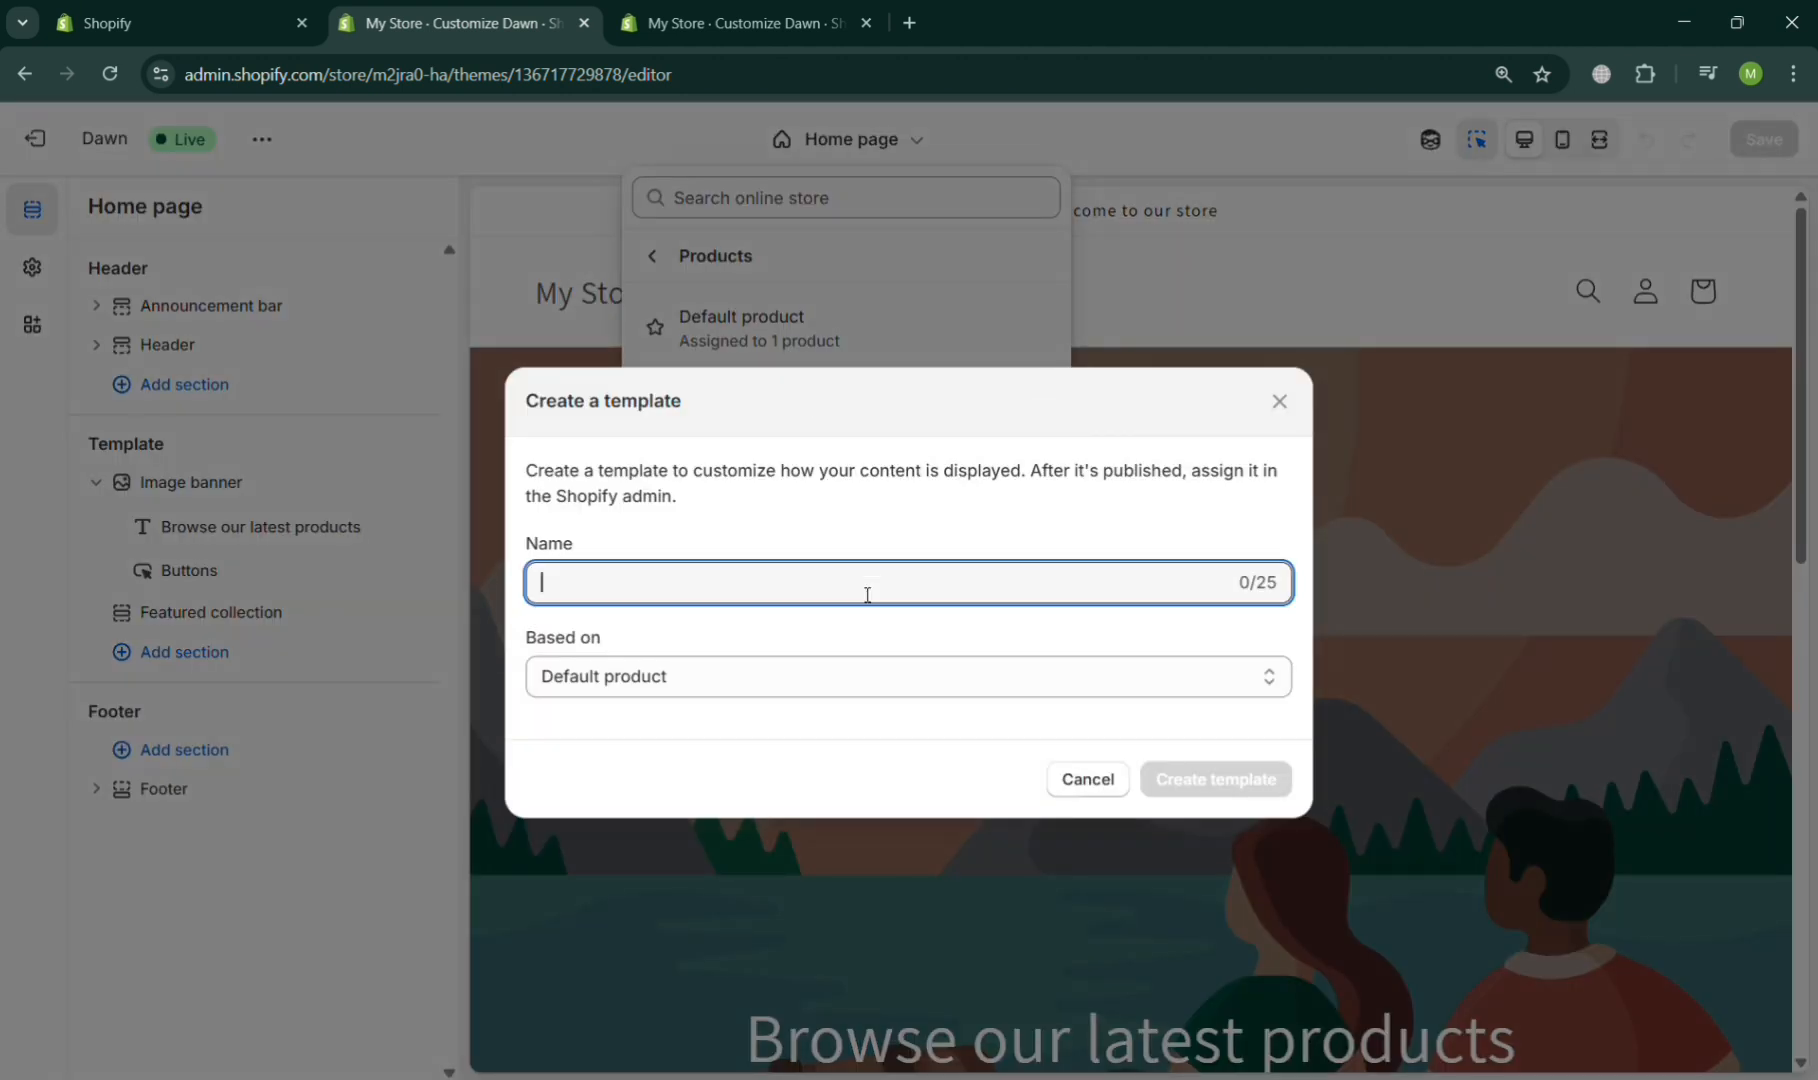
text(Shoe Siz)
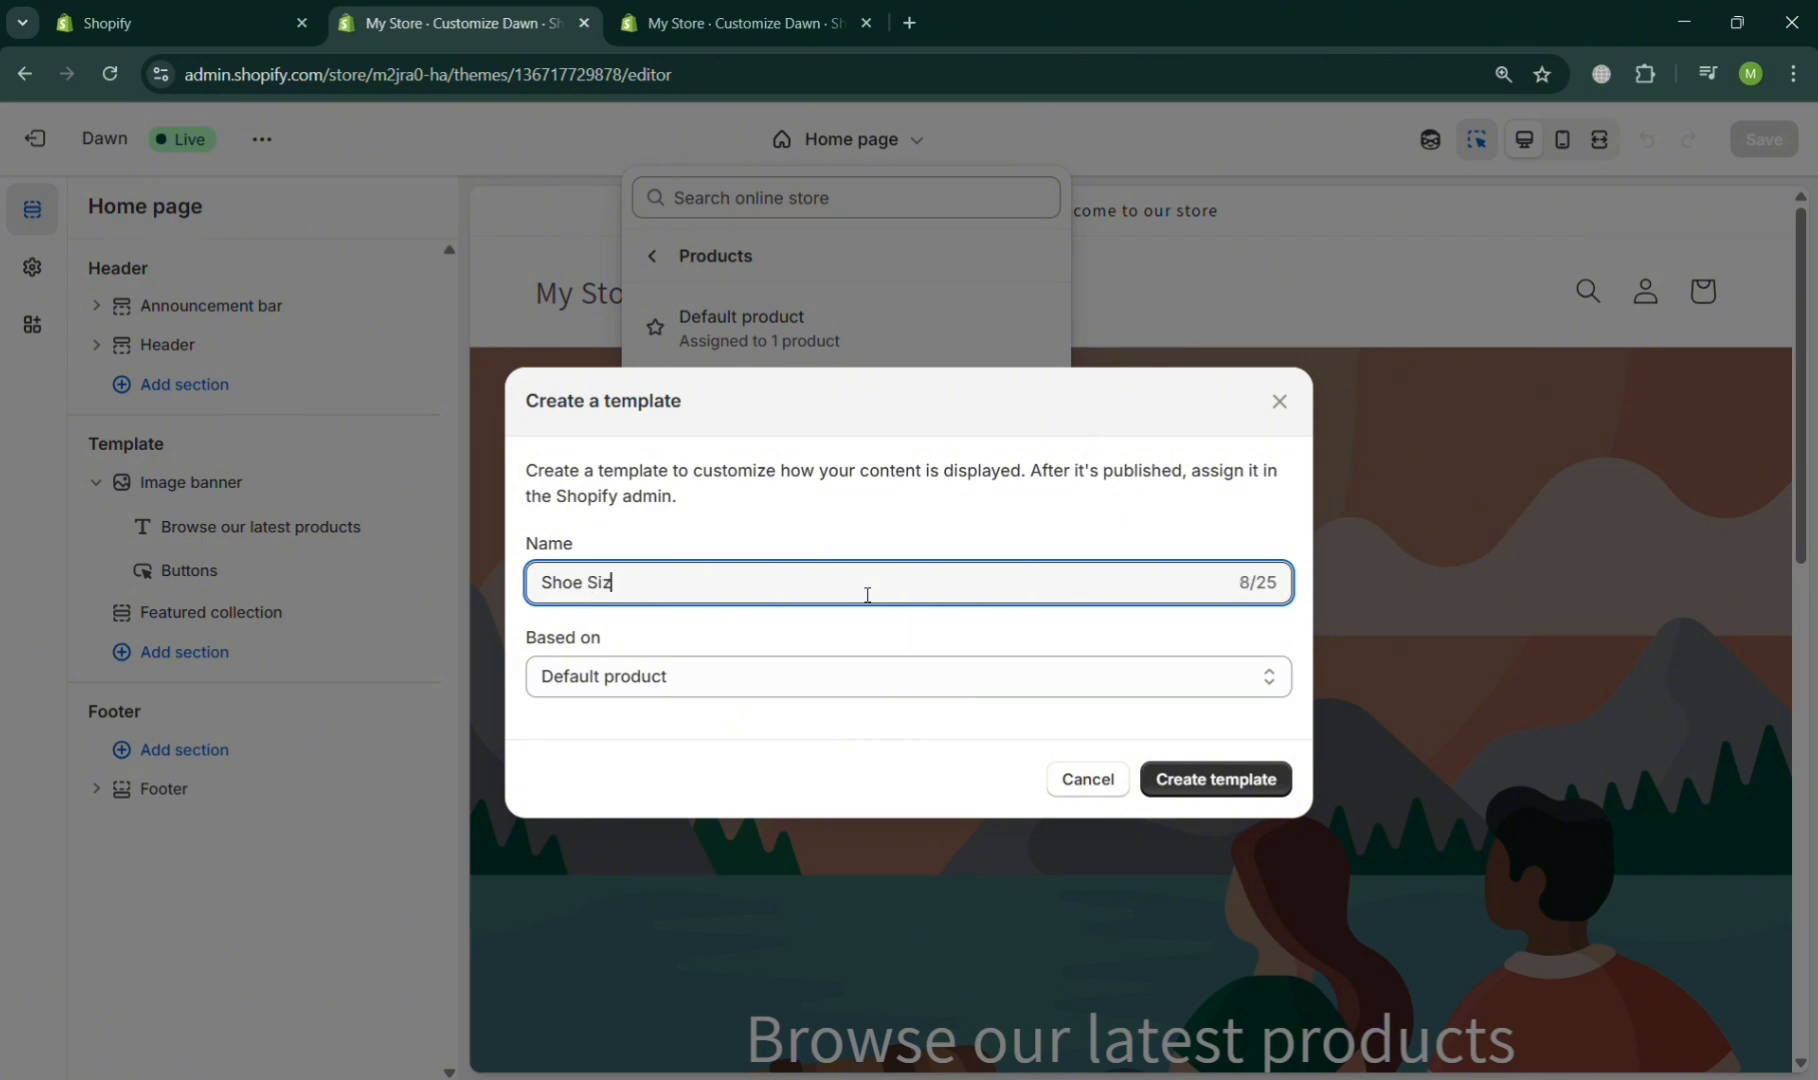
text(e Chart)
click(1270, 680)
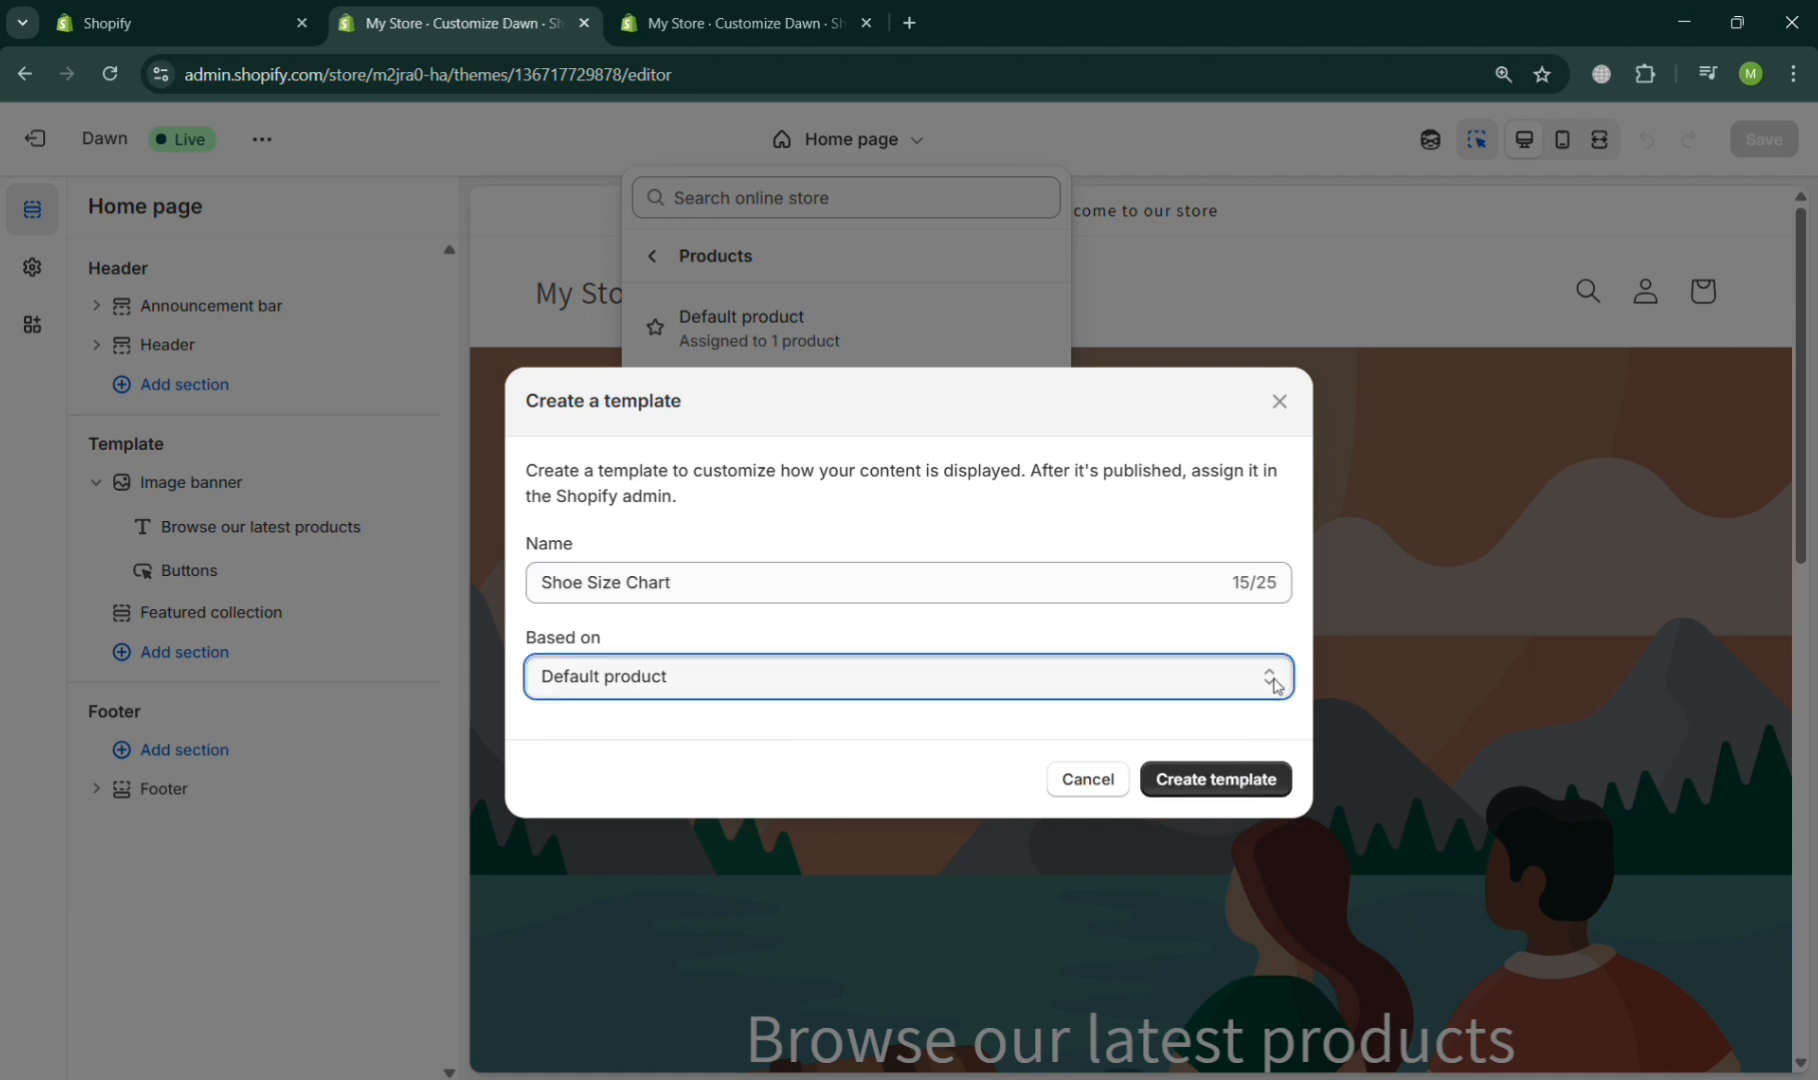
click(1236, 778)
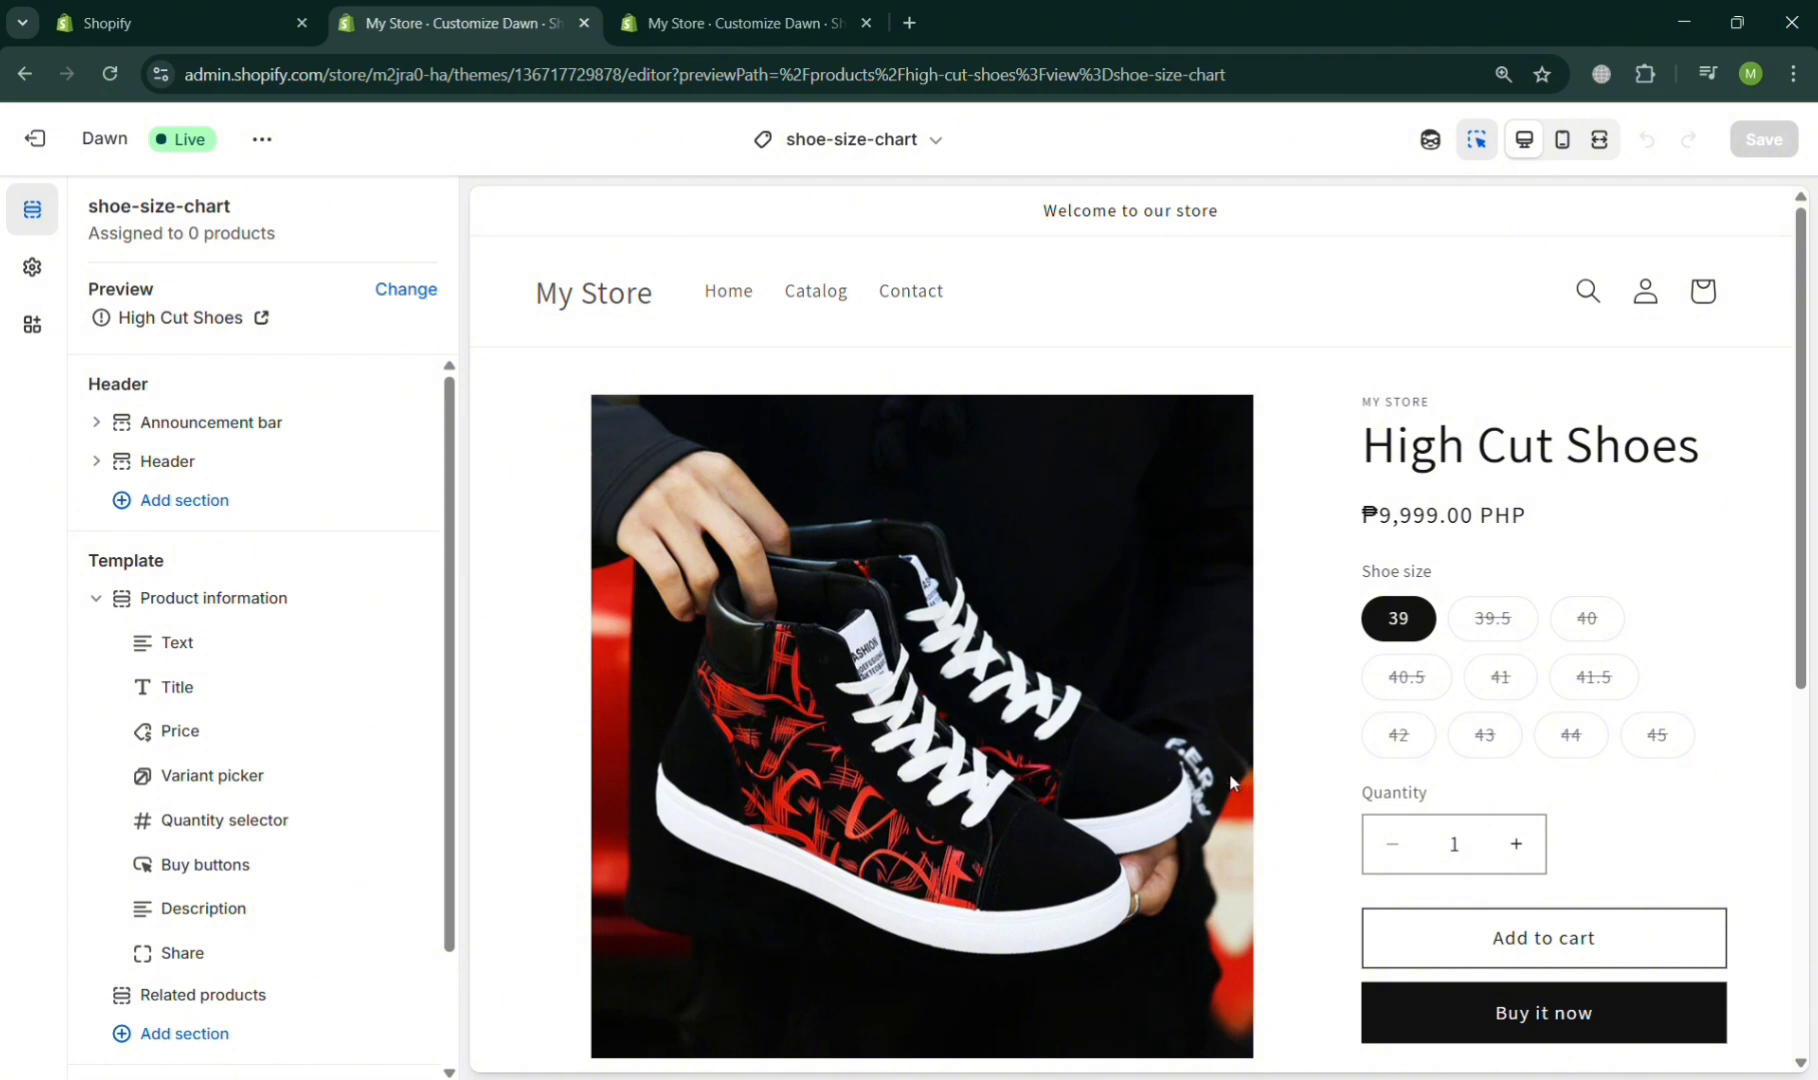
- In the other store admin tab, assign the shoe-size-chart theme template to the High Cut Shoes product and save it
click(700, 24)
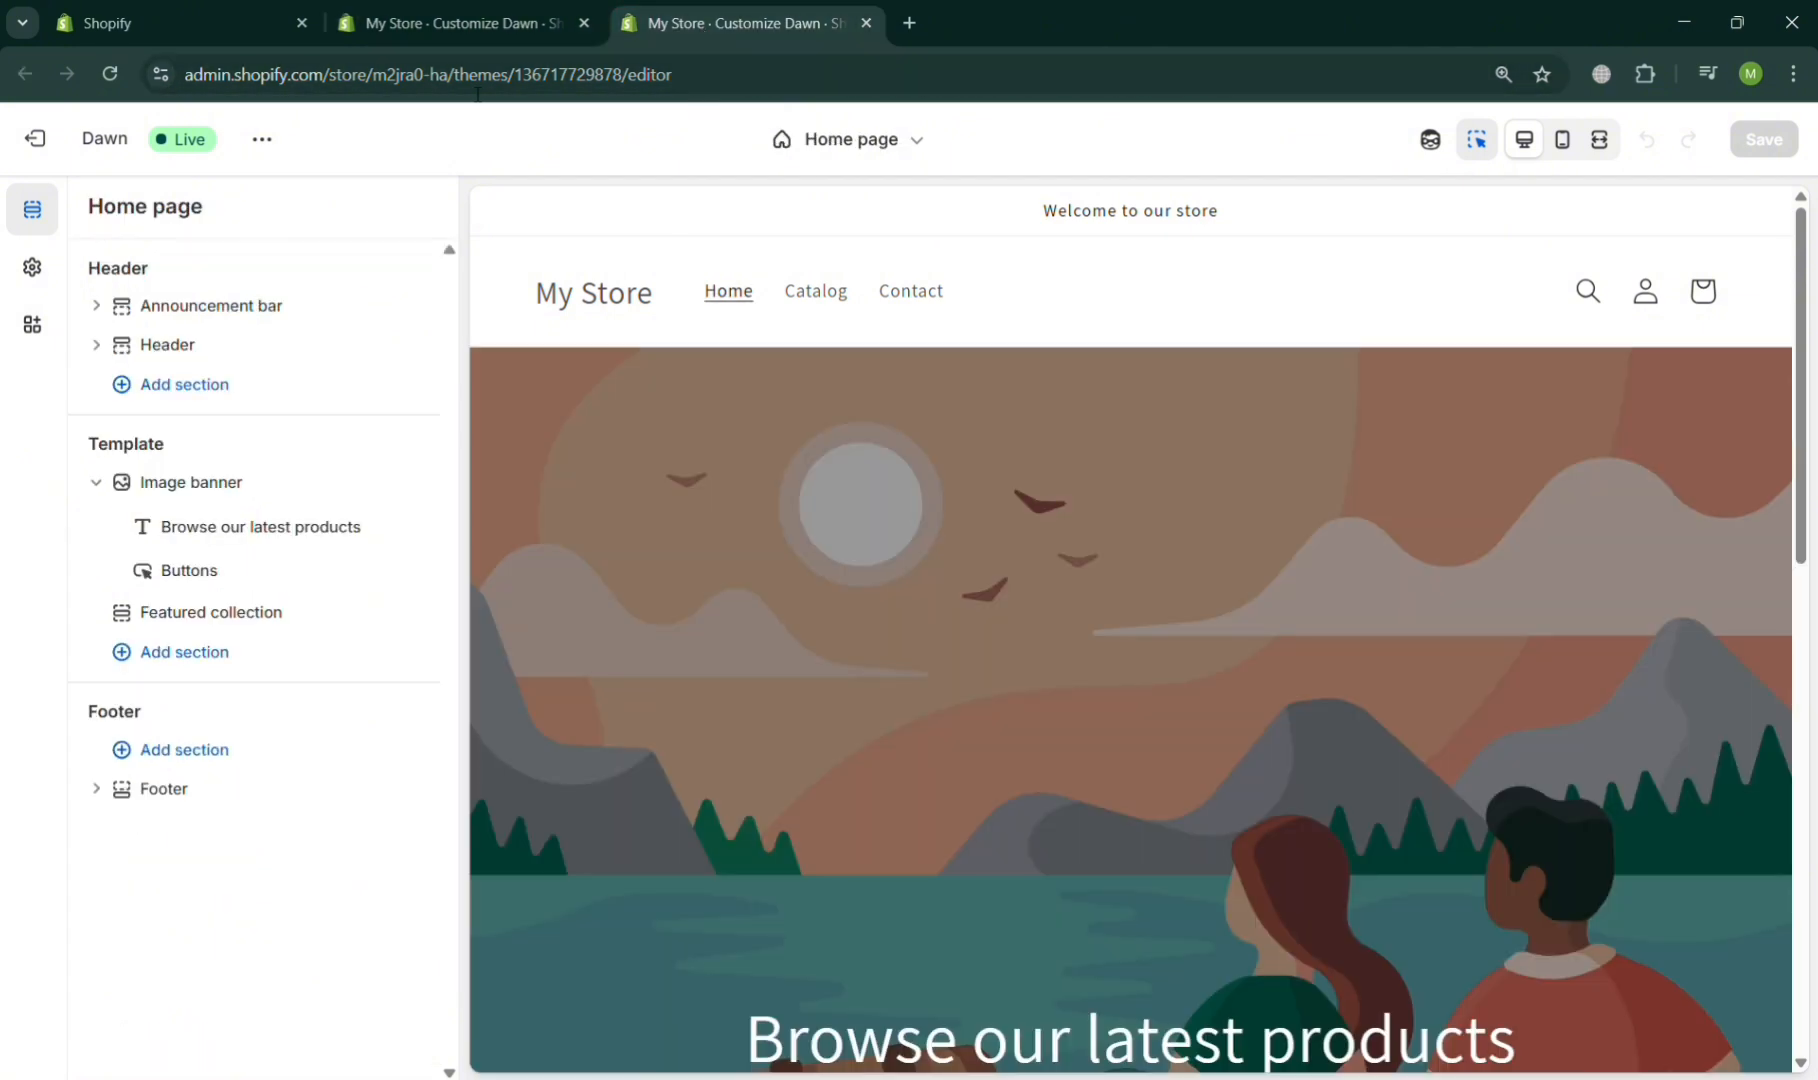
click(36, 139)
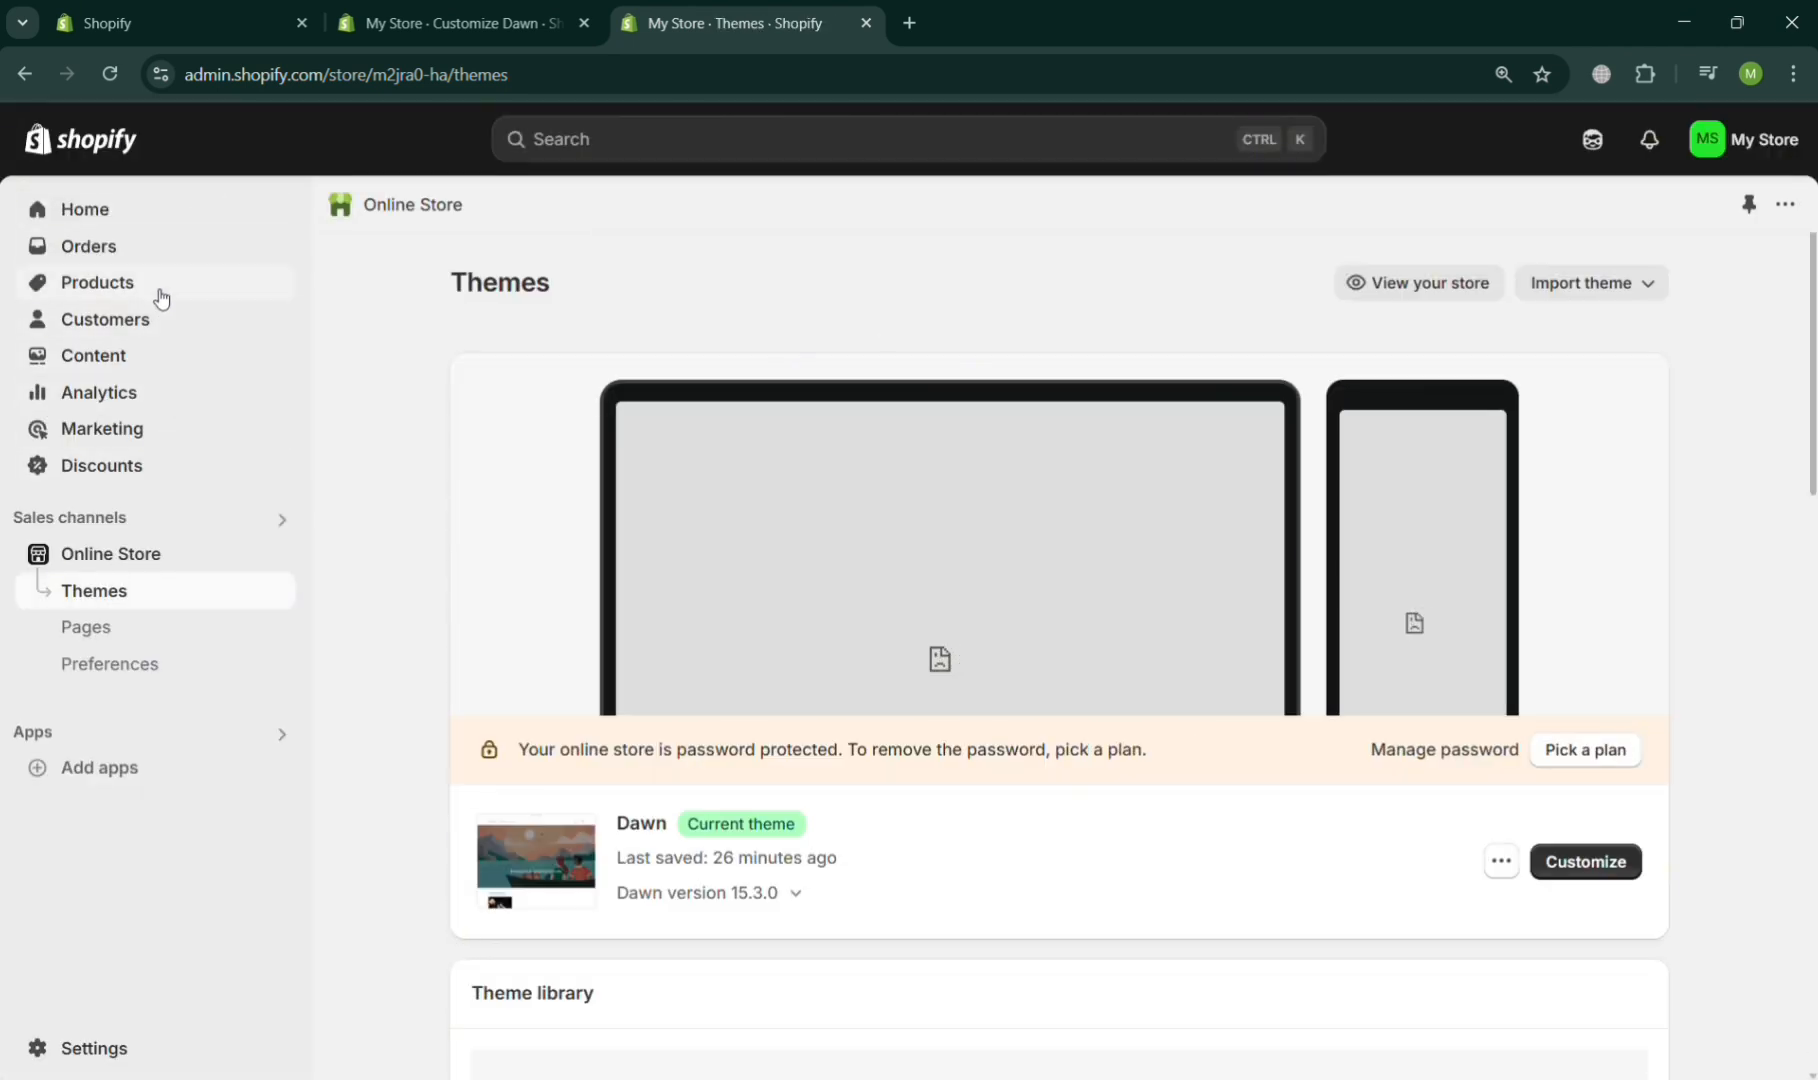
click(160, 292)
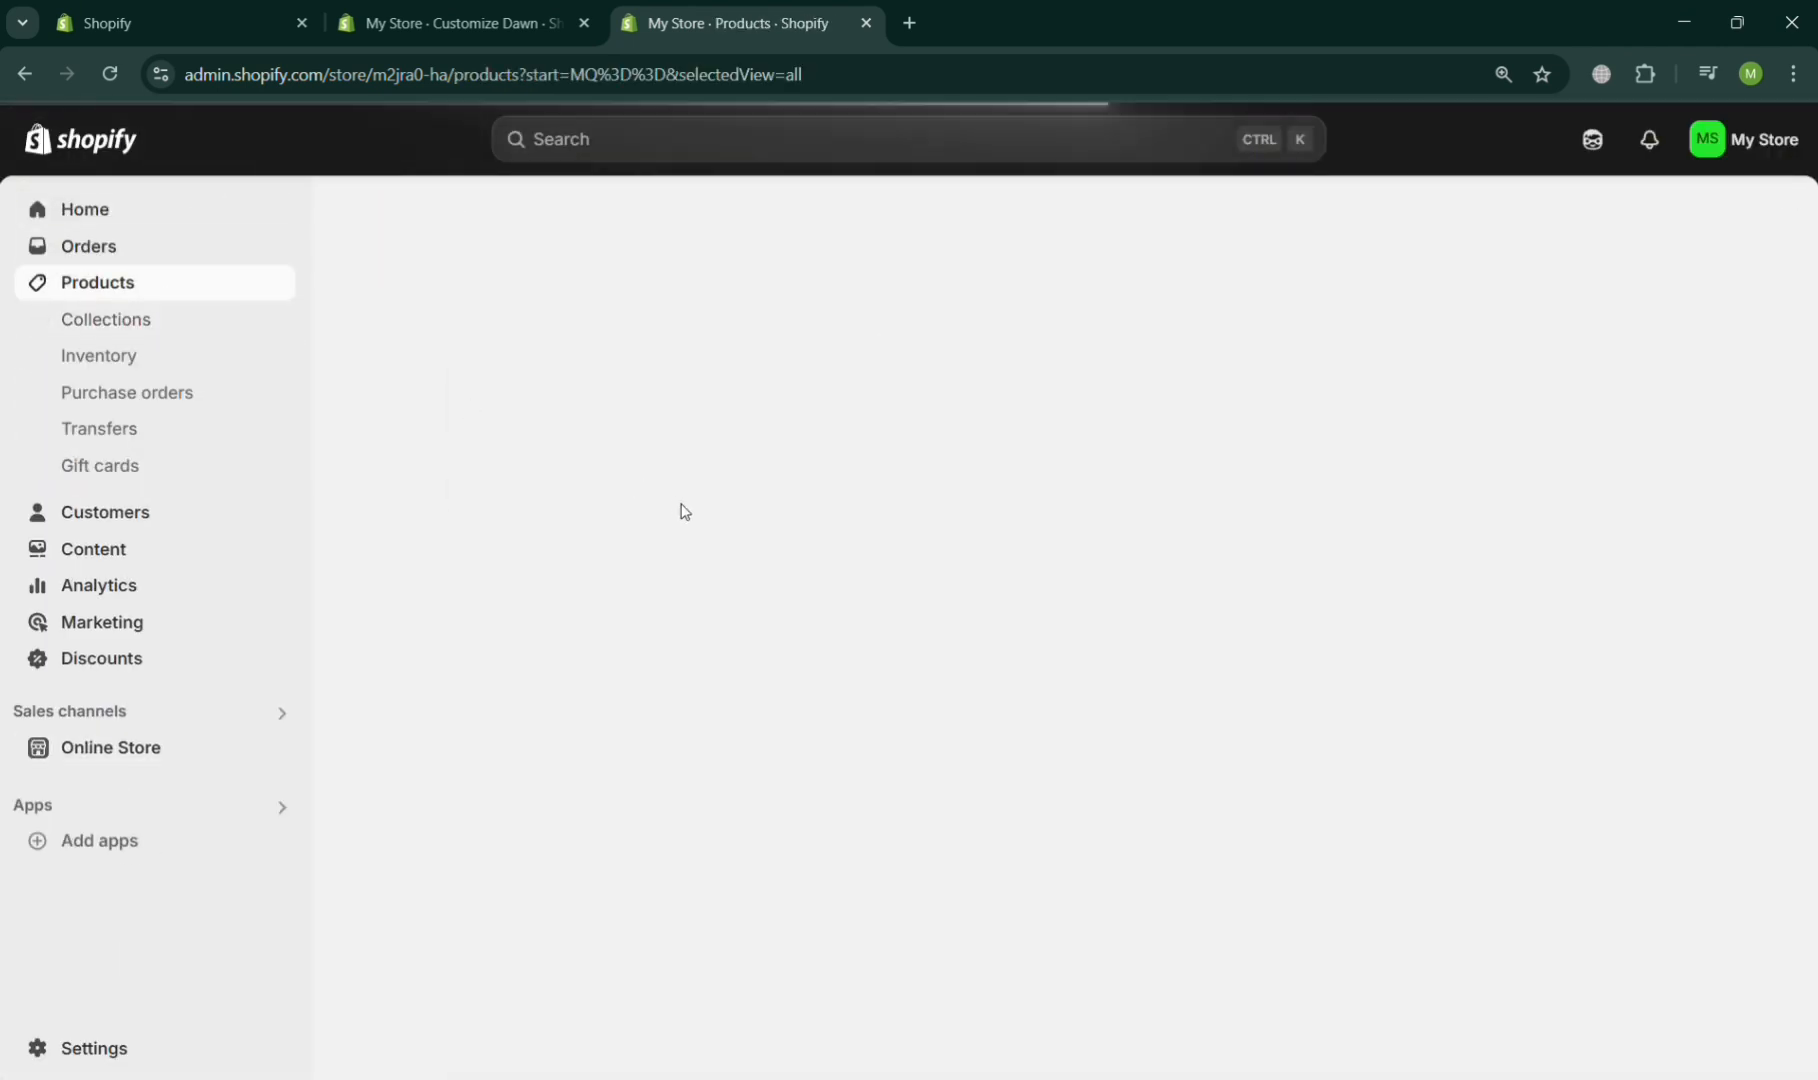
click(674, 440)
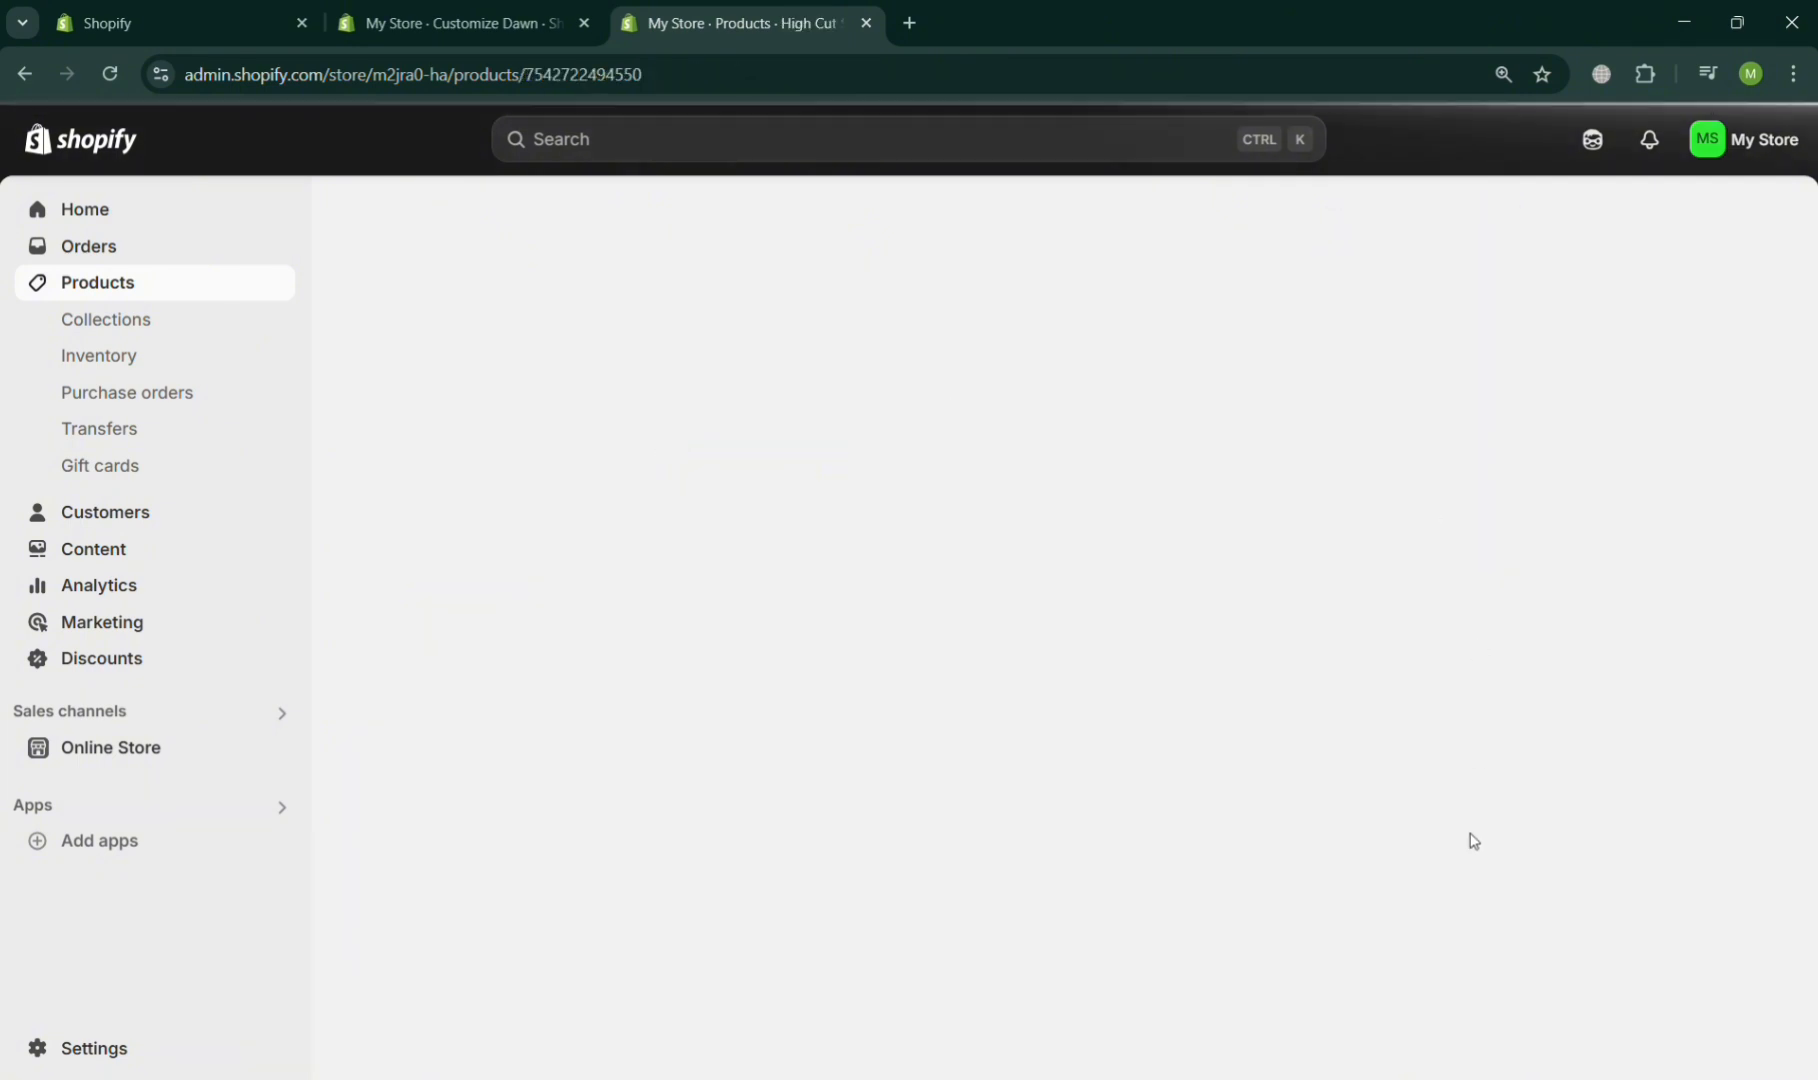
scroll(1475, 840, down, 7)
scroll(1473, 840, down, 2)
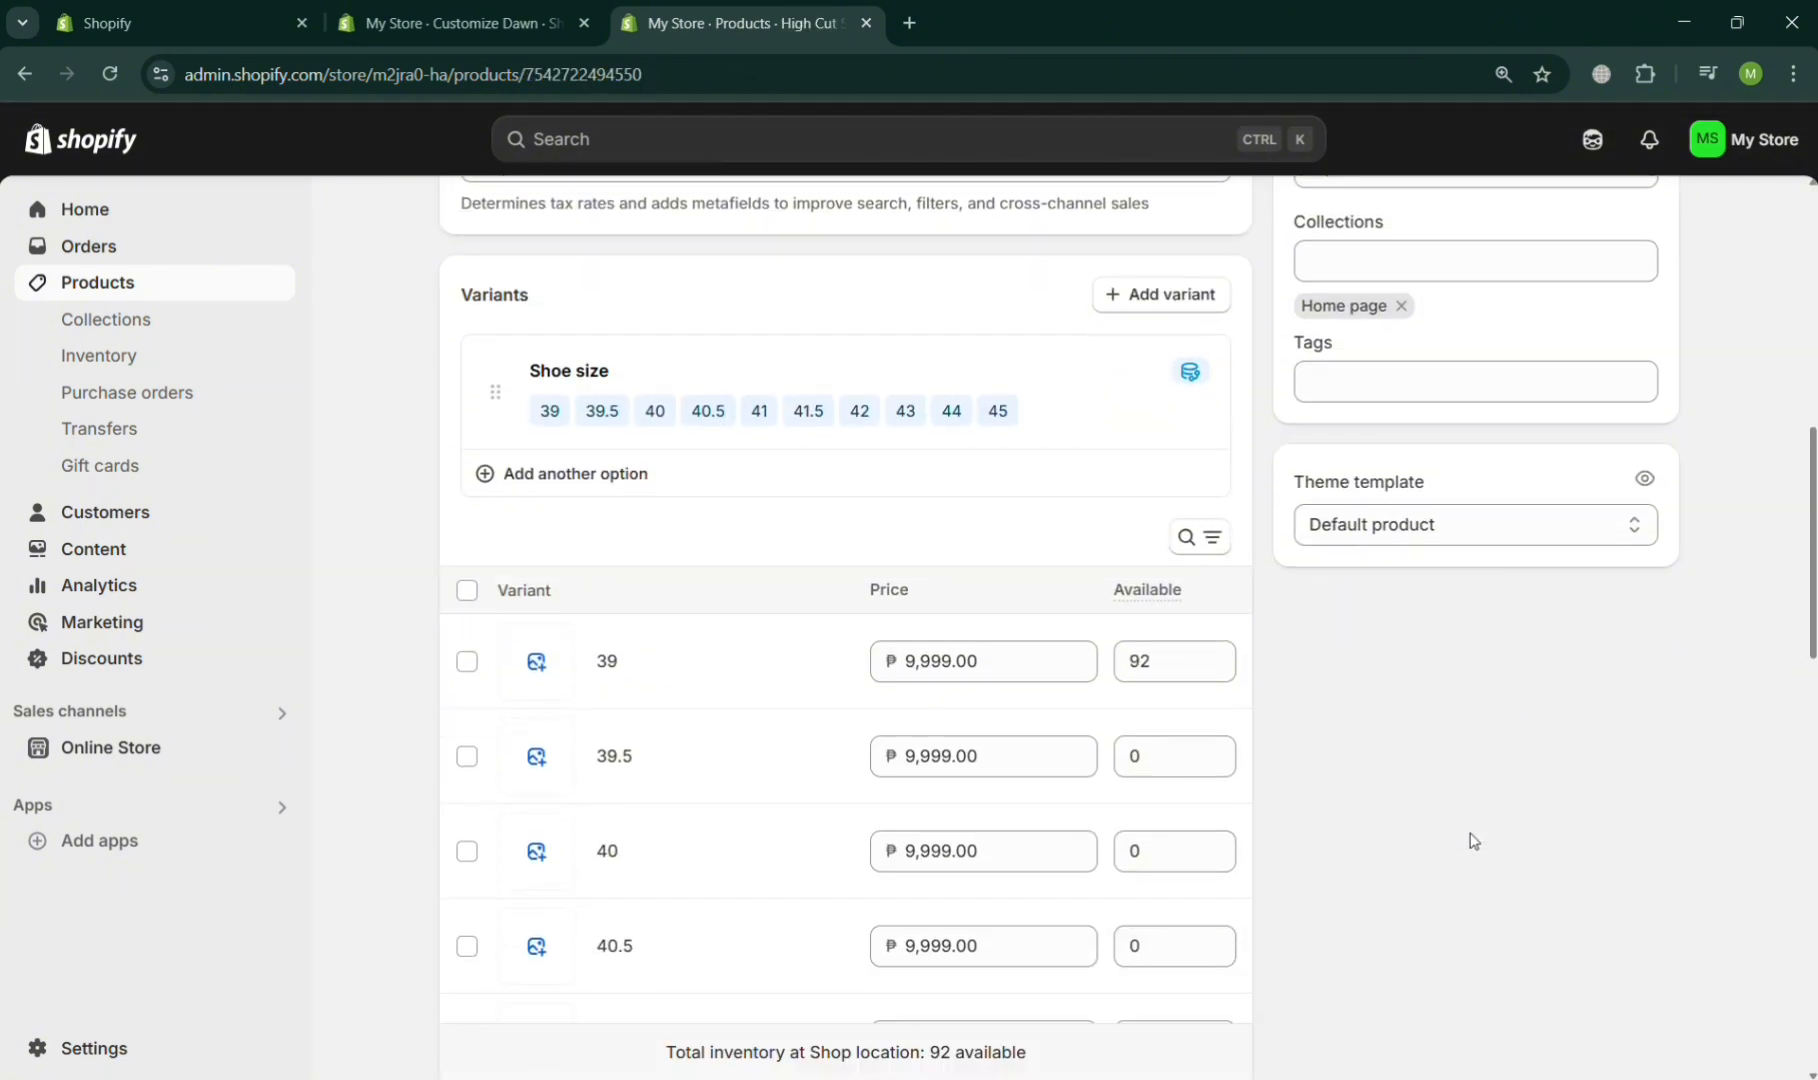
scroll(1470, 840, up, 3)
click(1523, 757)
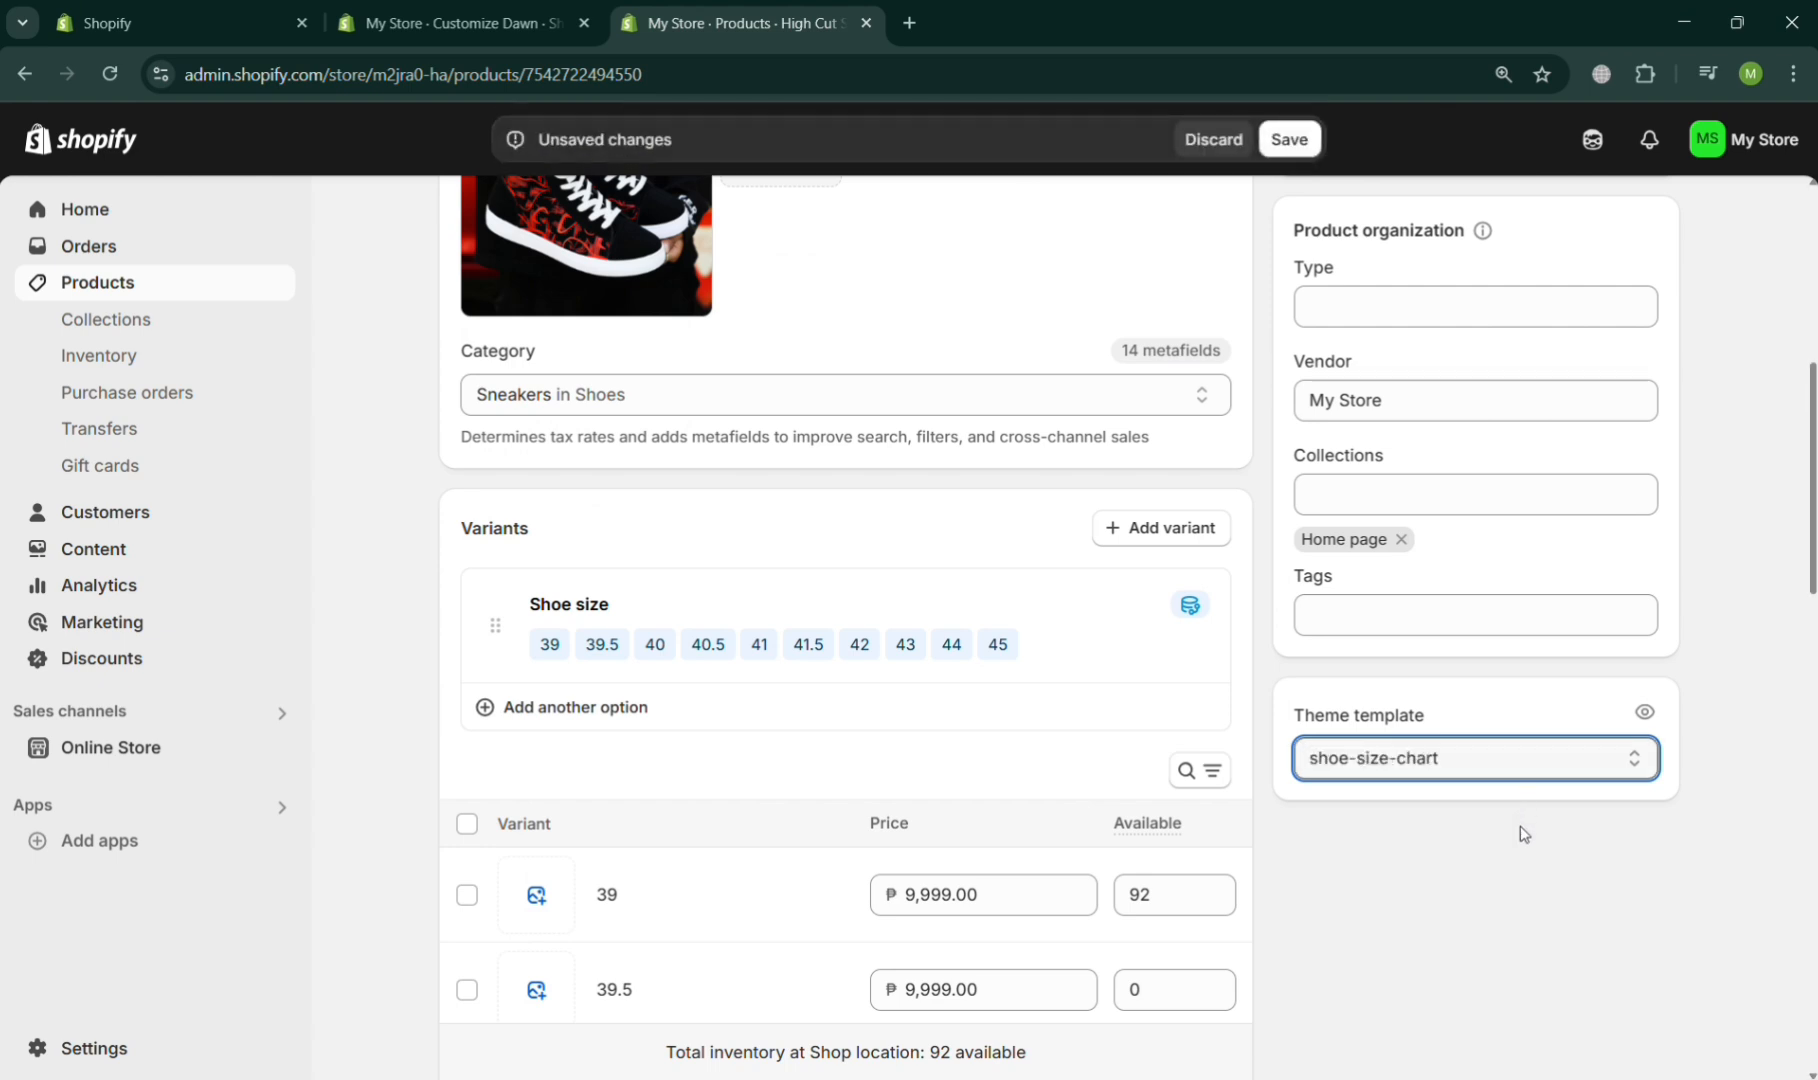
click(1292, 139)
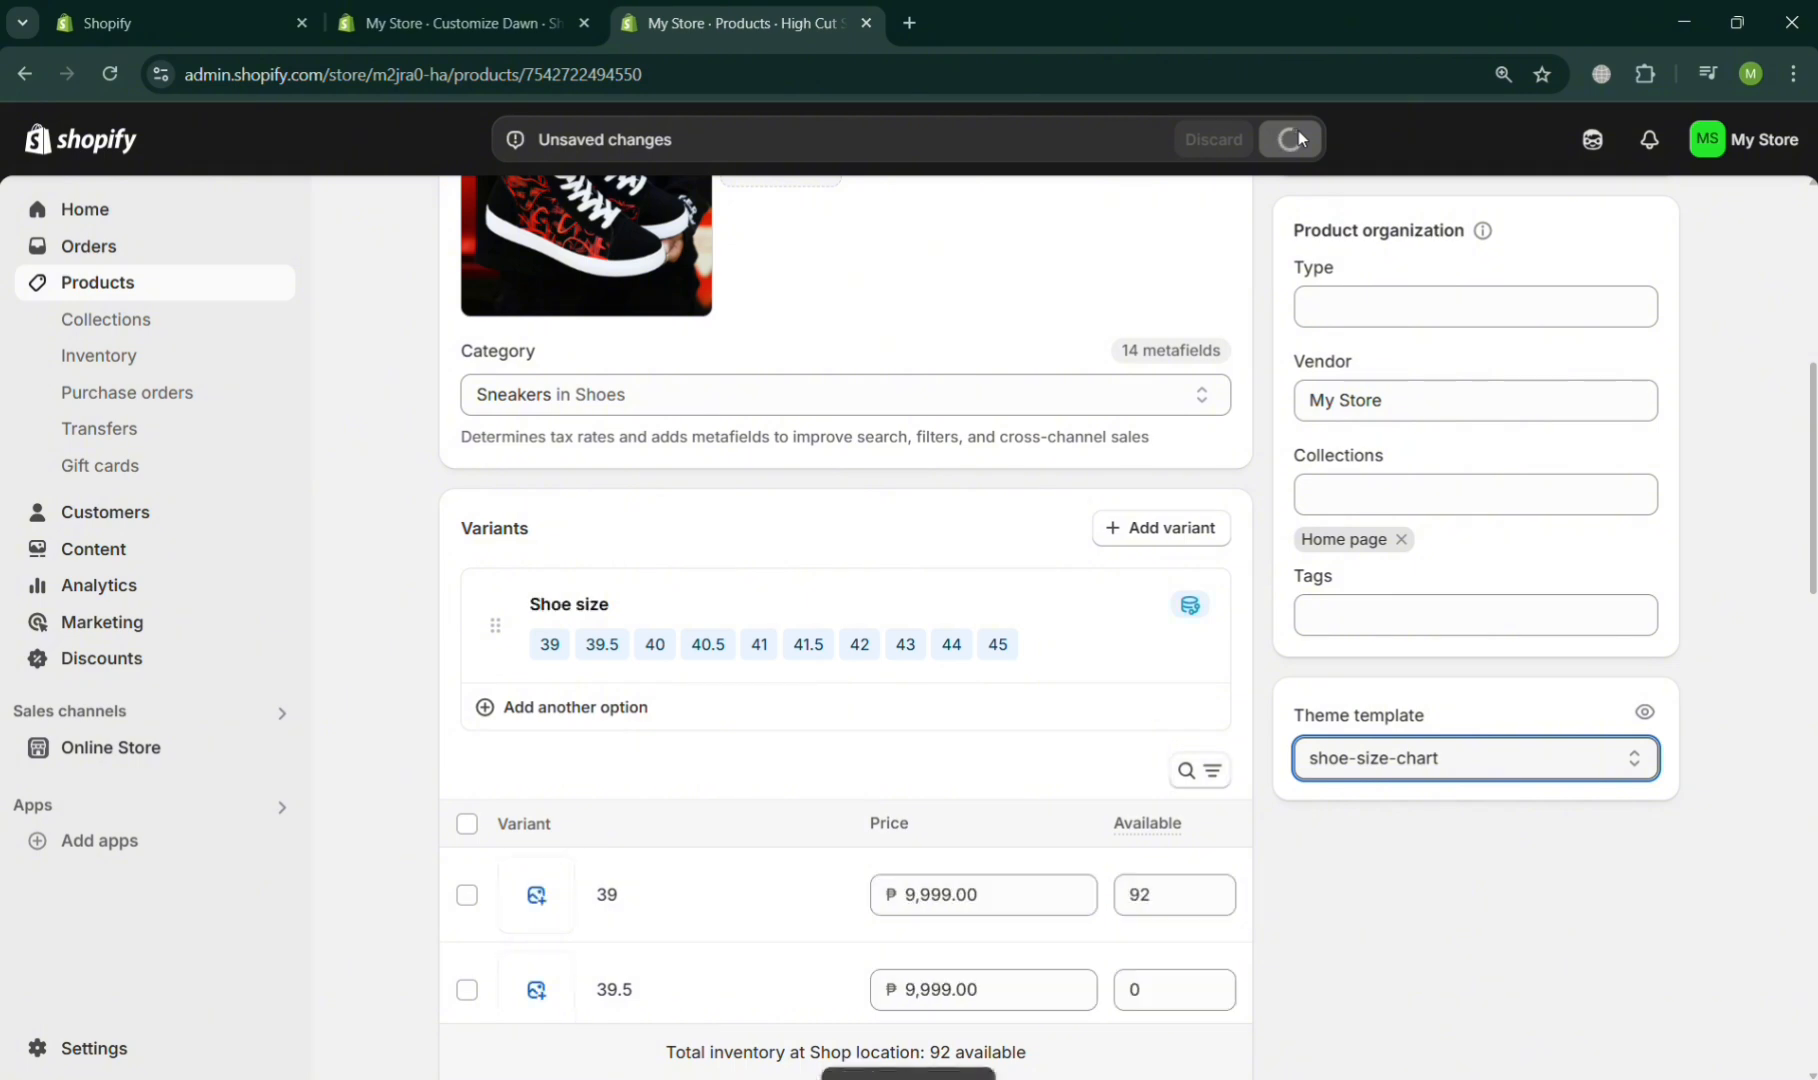
- Return to the theme editor tab and reopen the shoe-size-chart product template
click(484, 10)
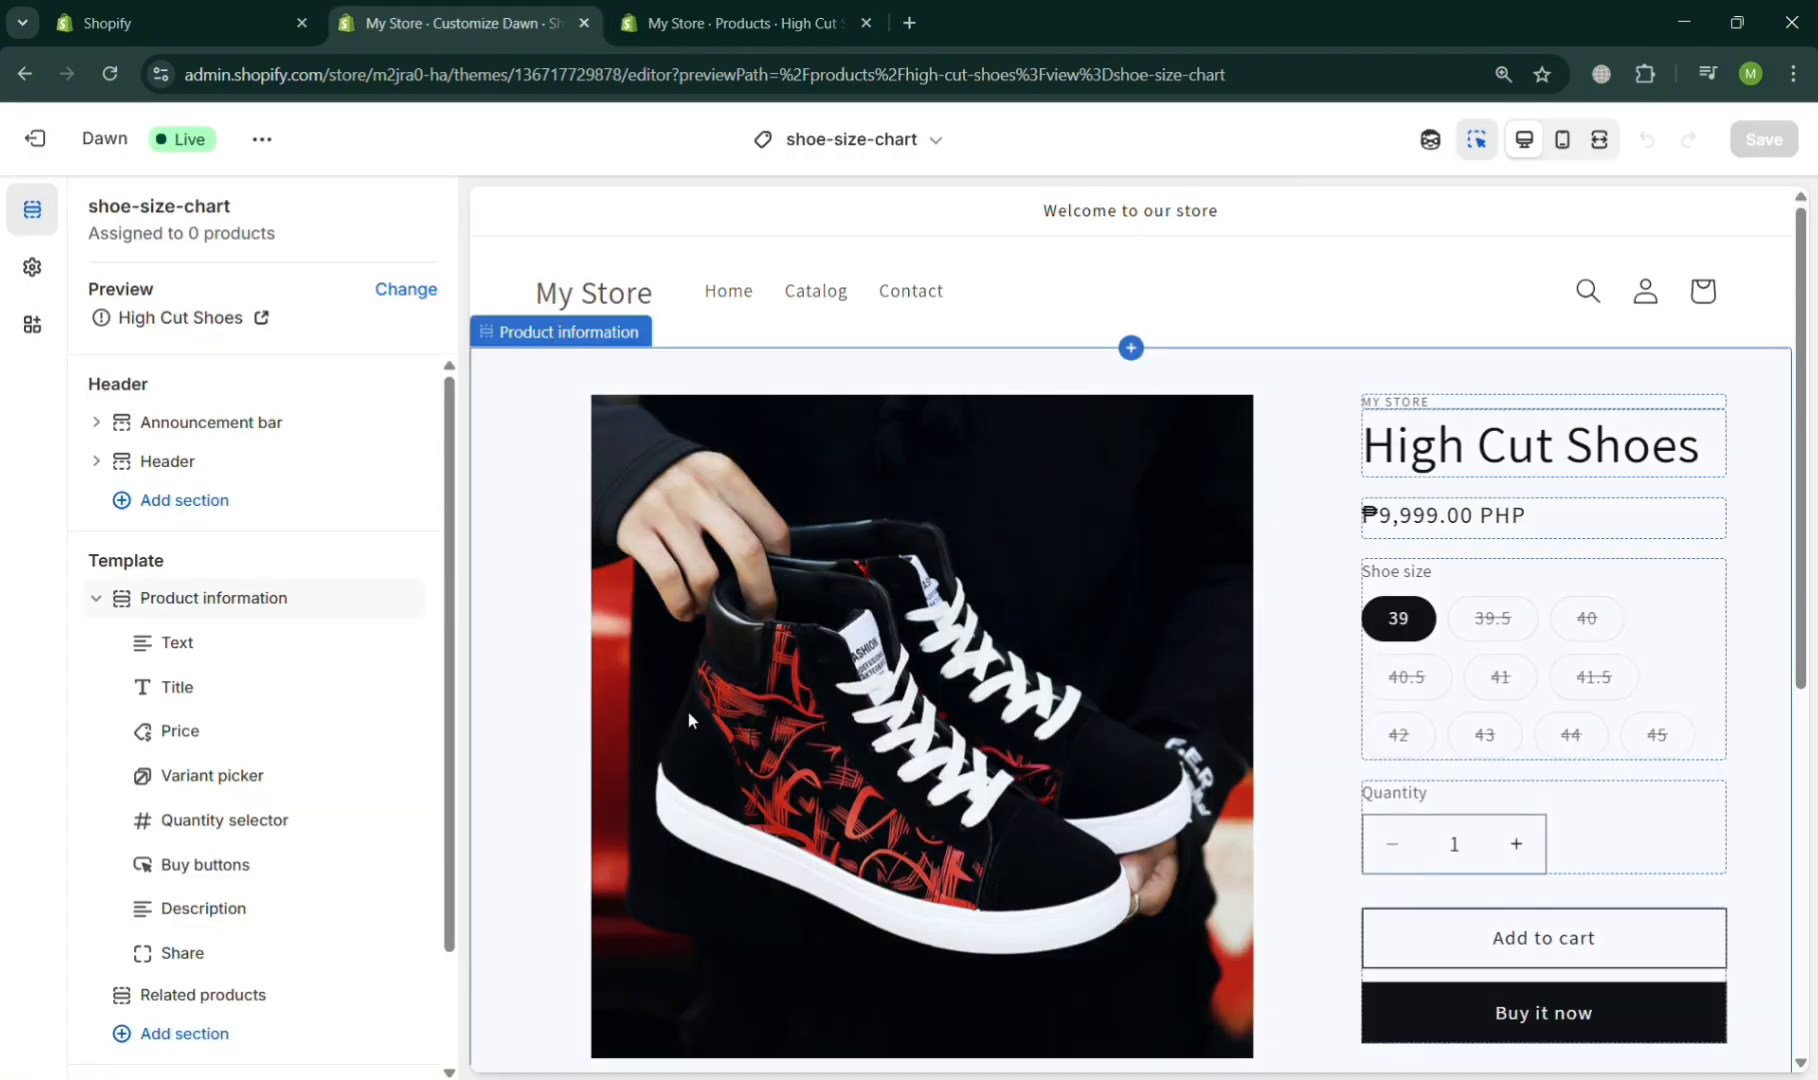
scroll(687, 718, down, 2)
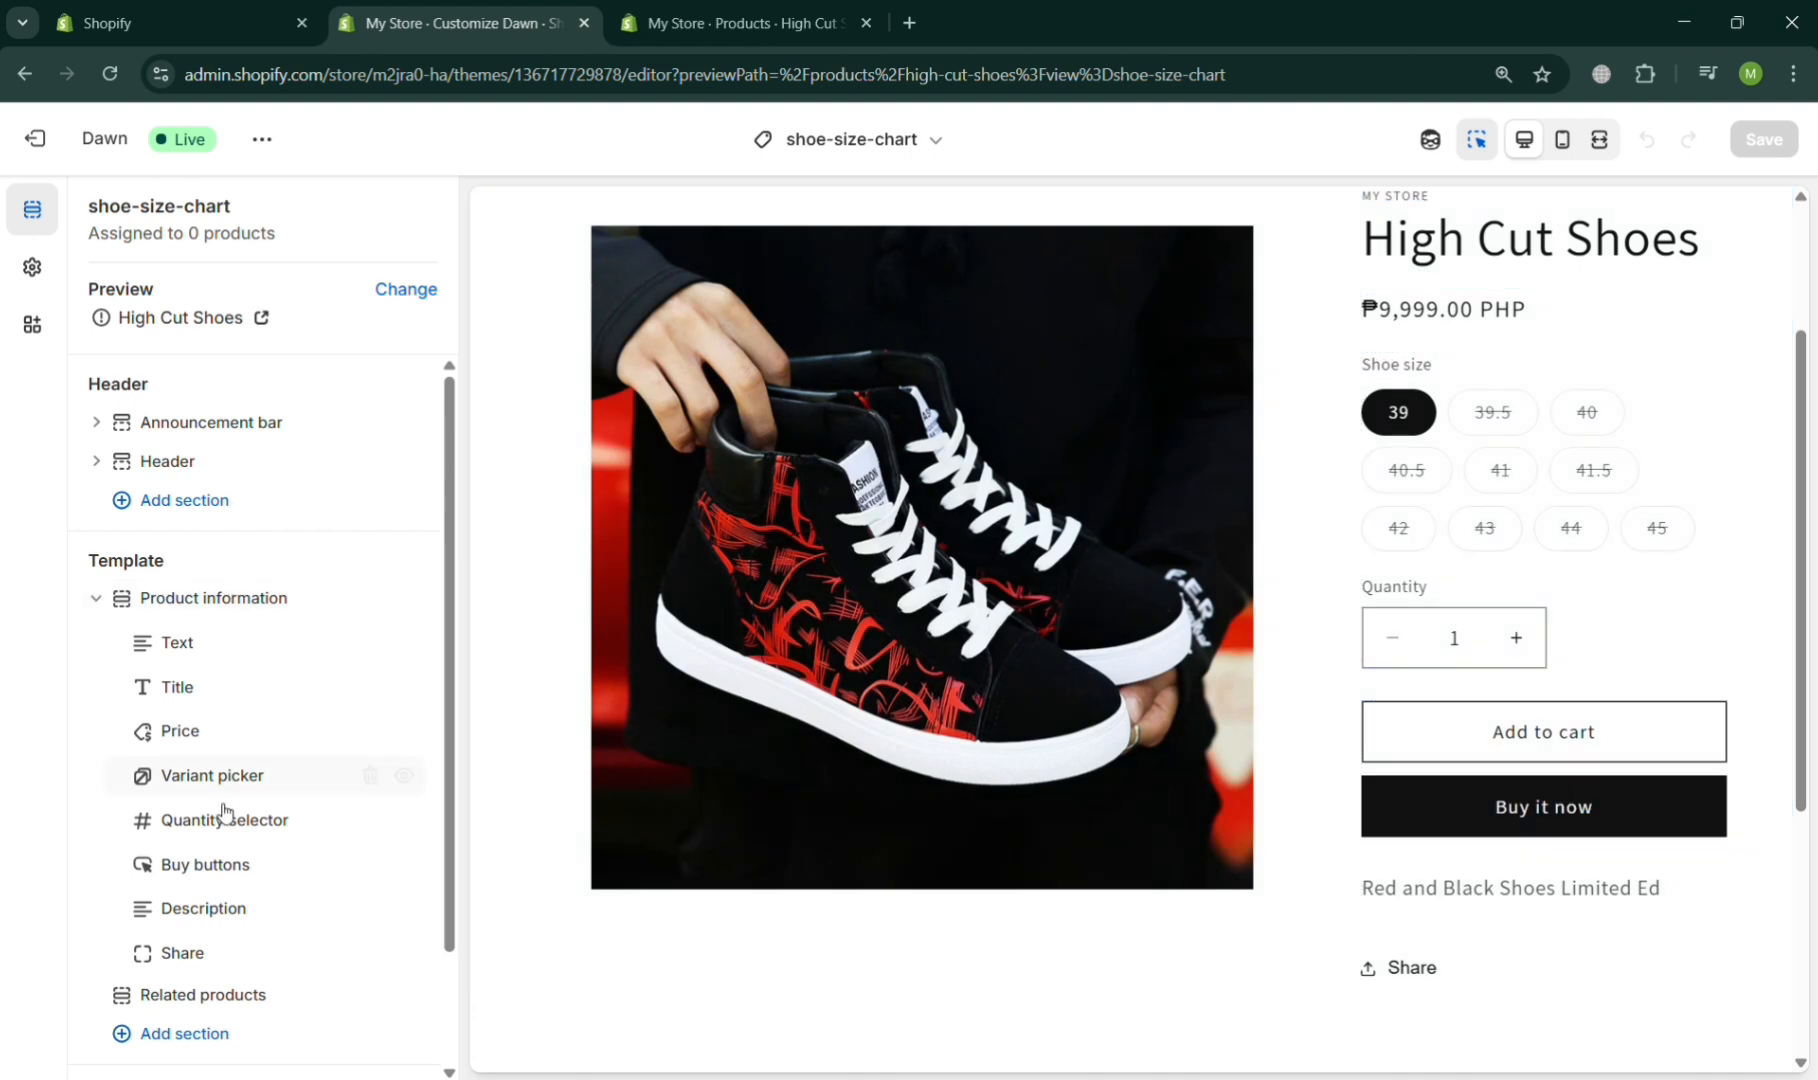
scroll(195, 800, down, 1)
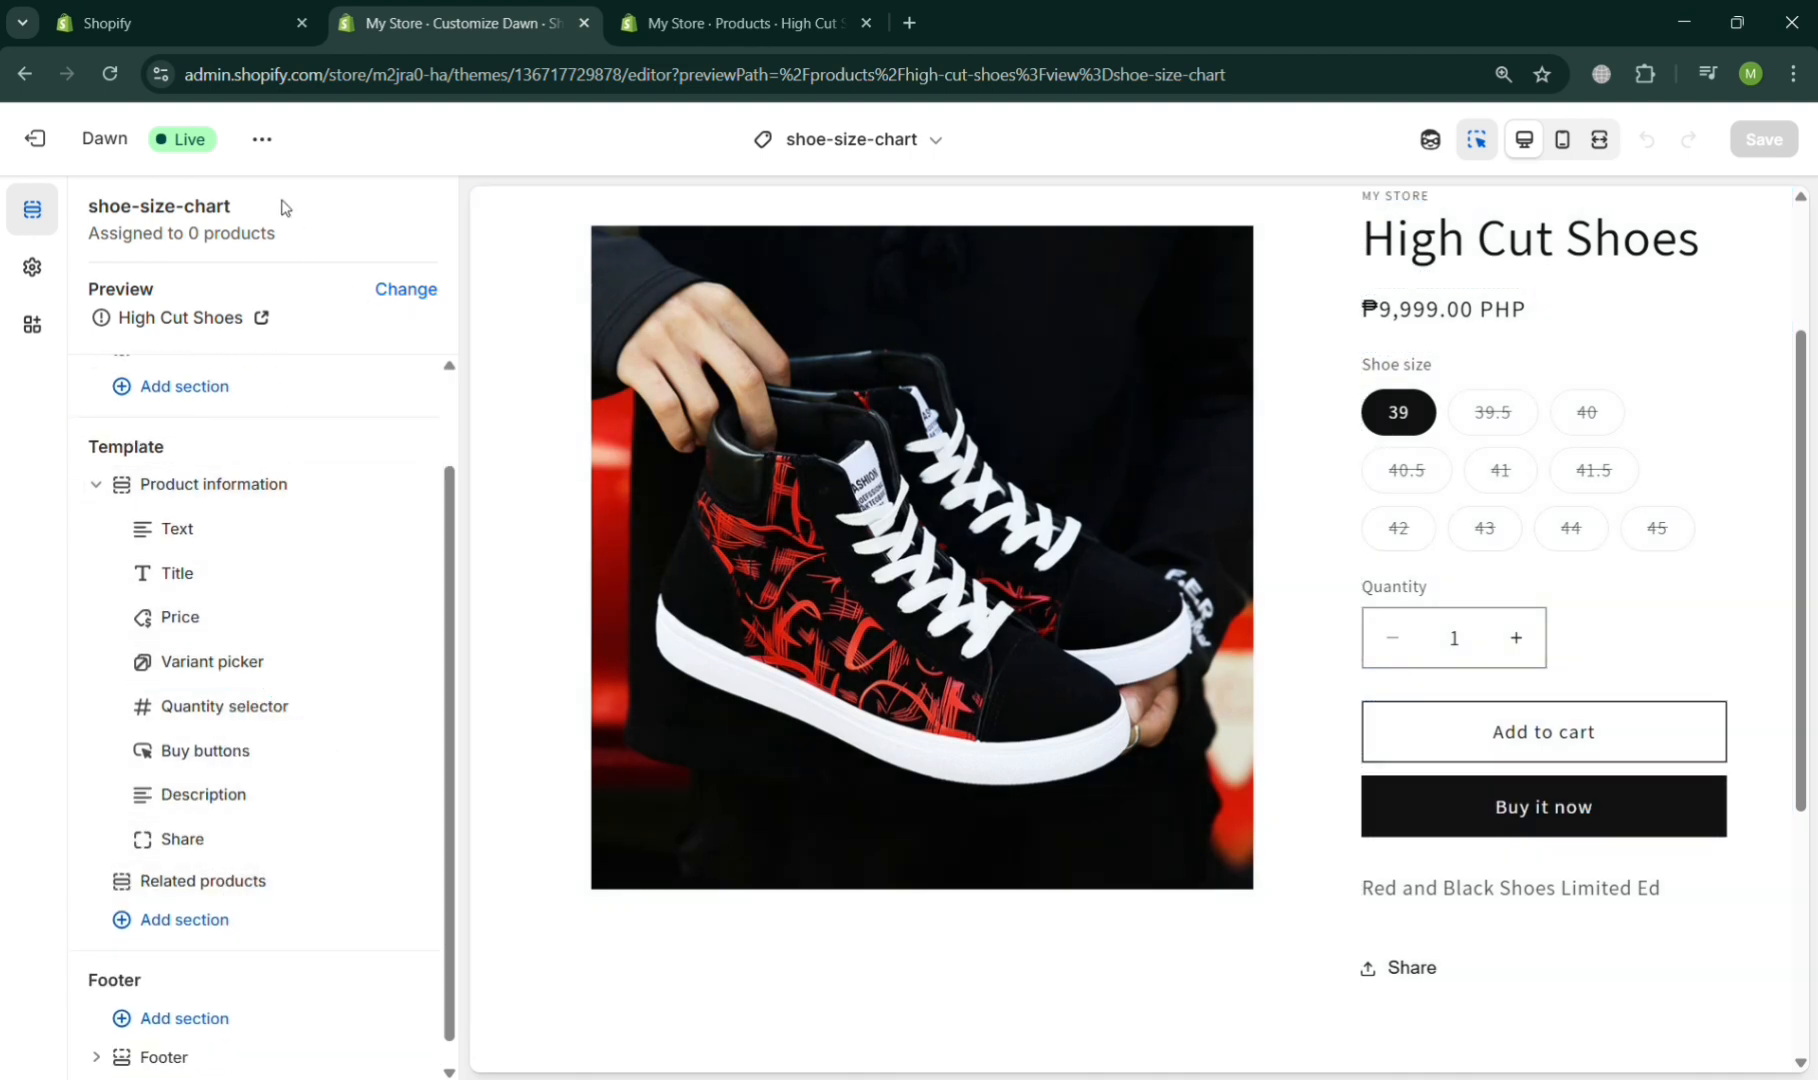
click(858, 150)
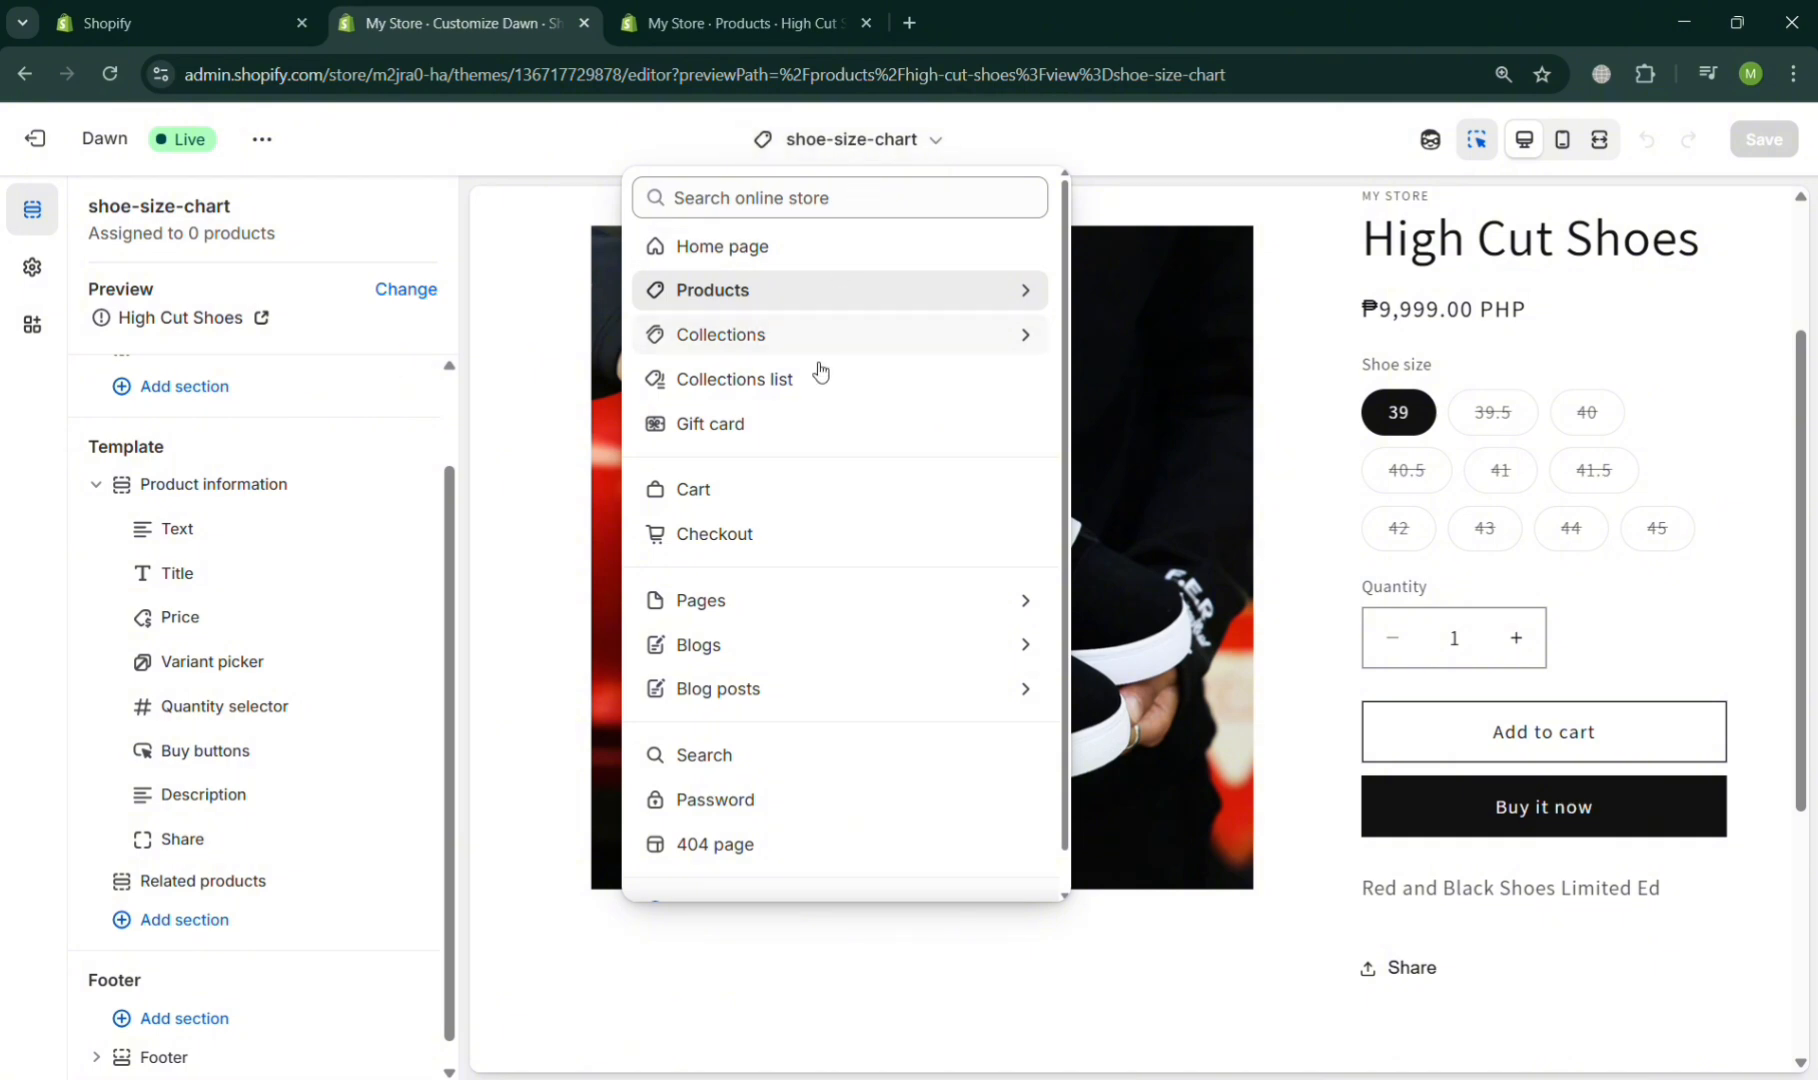
click(874, 288)
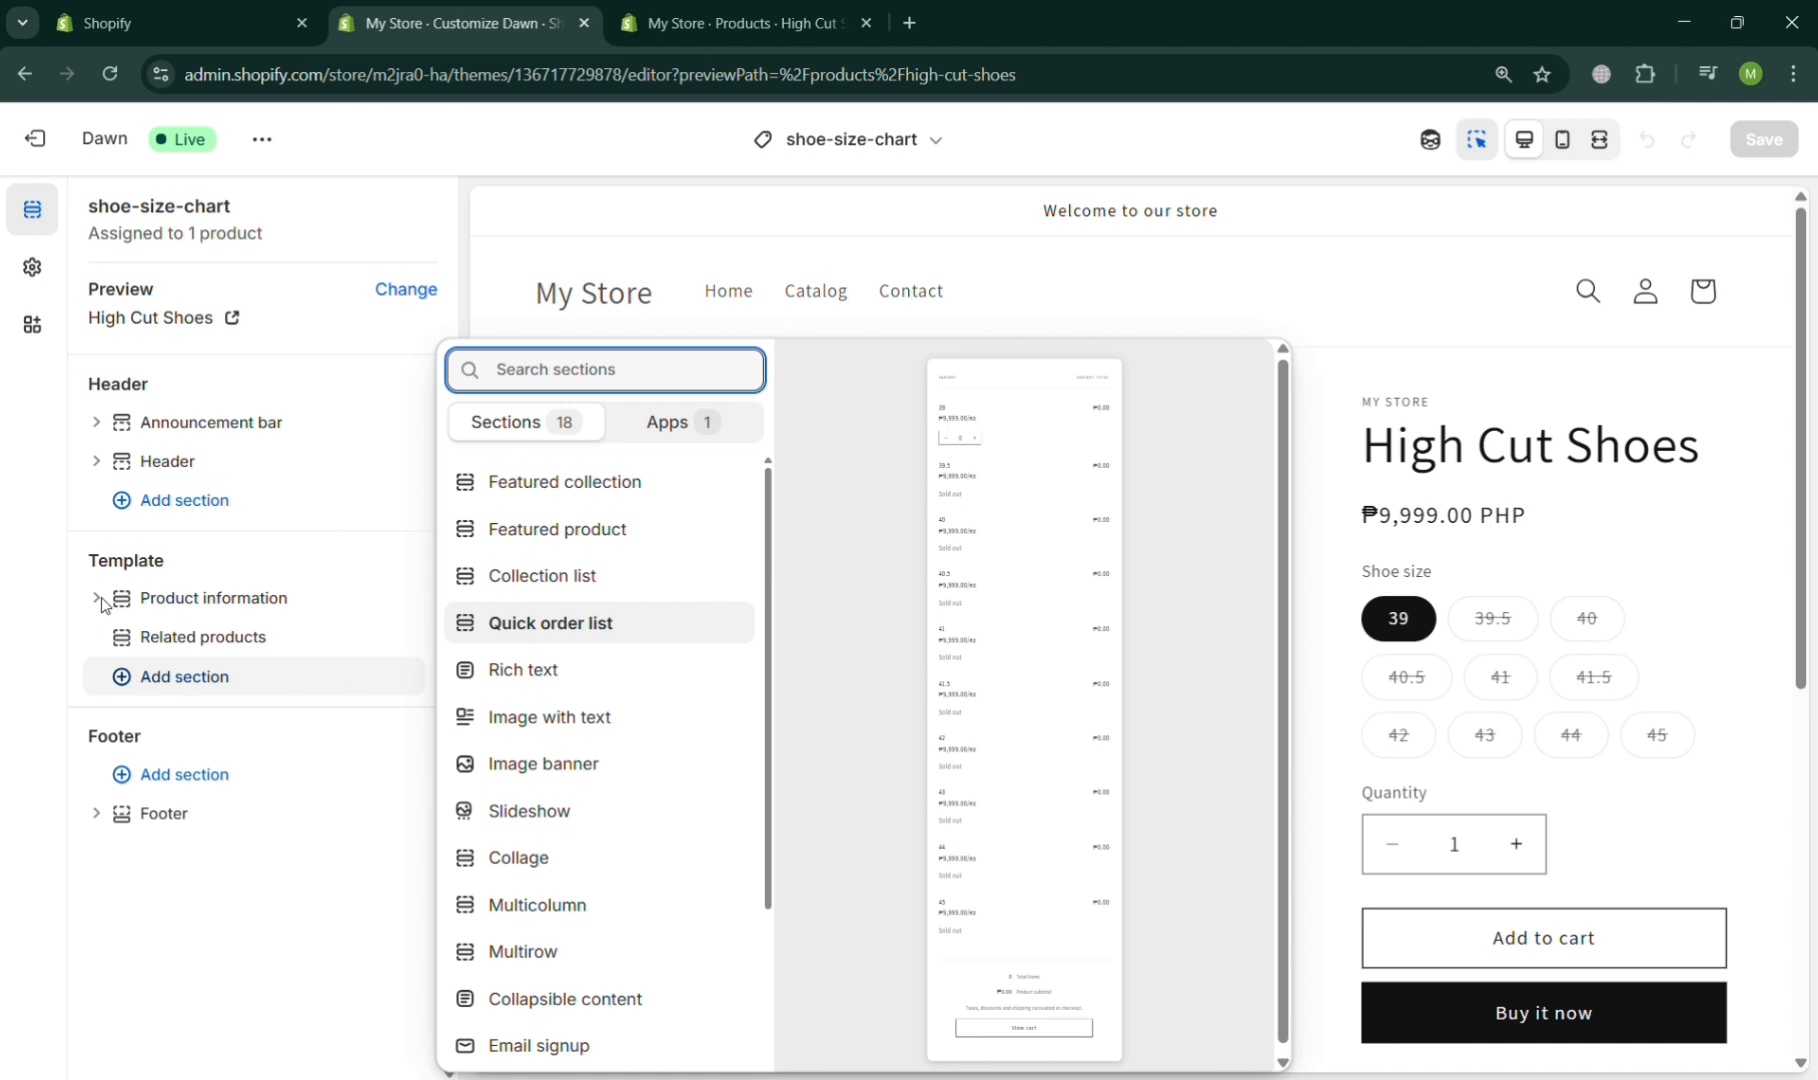
- Add a Pop-up block between the buy buttons and the description in the template's Product information section
click(105, 601)
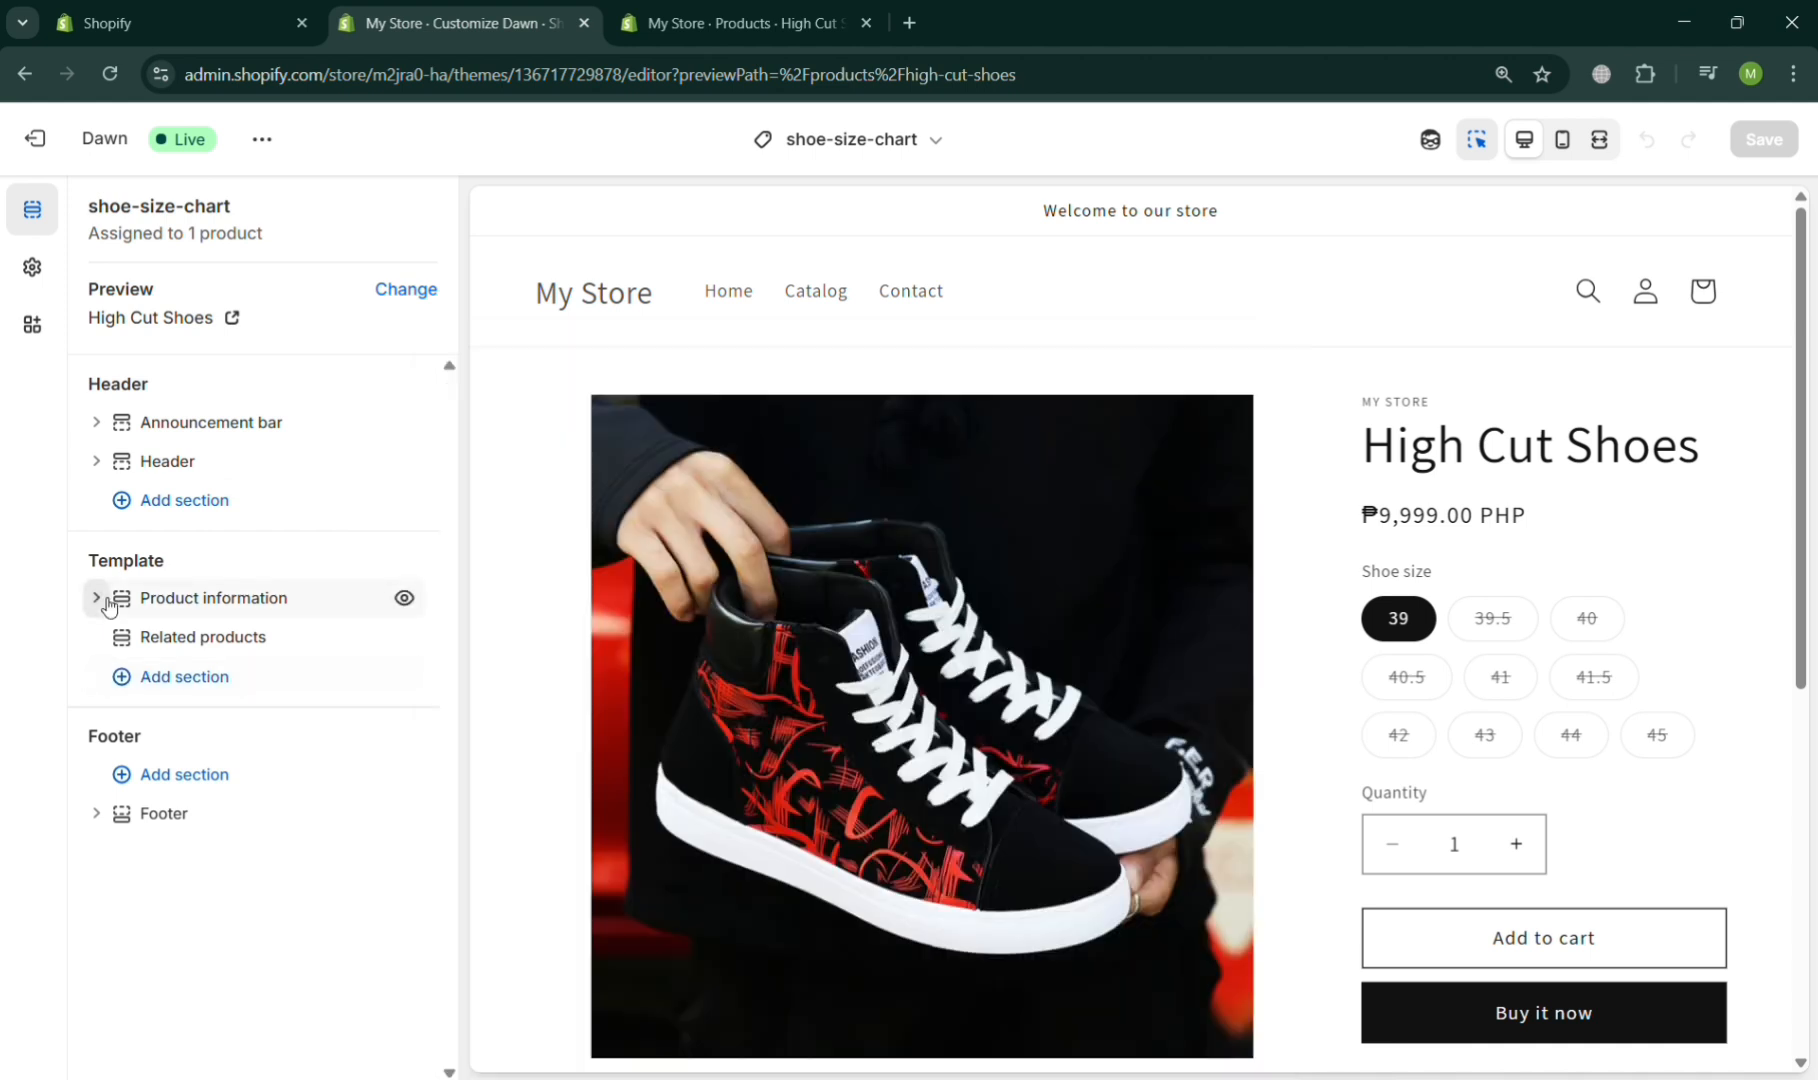
click(97, 598)
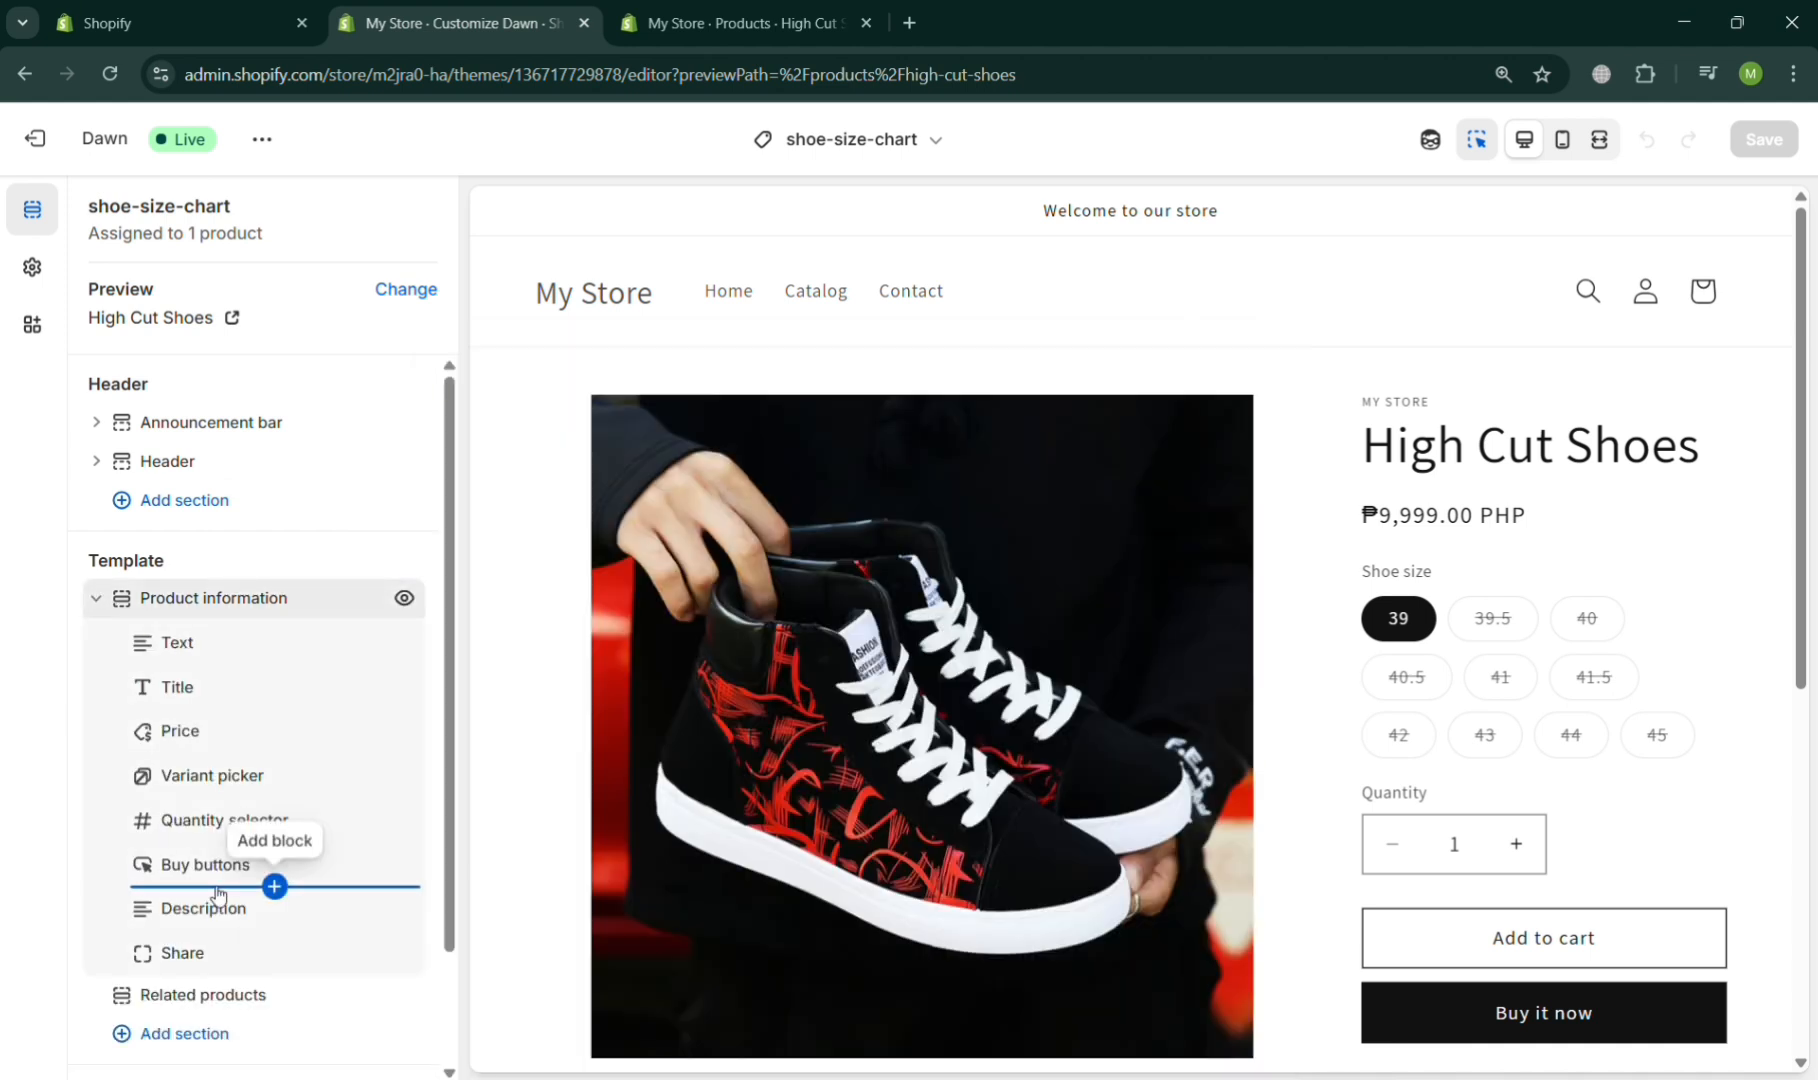
click(277, 885)
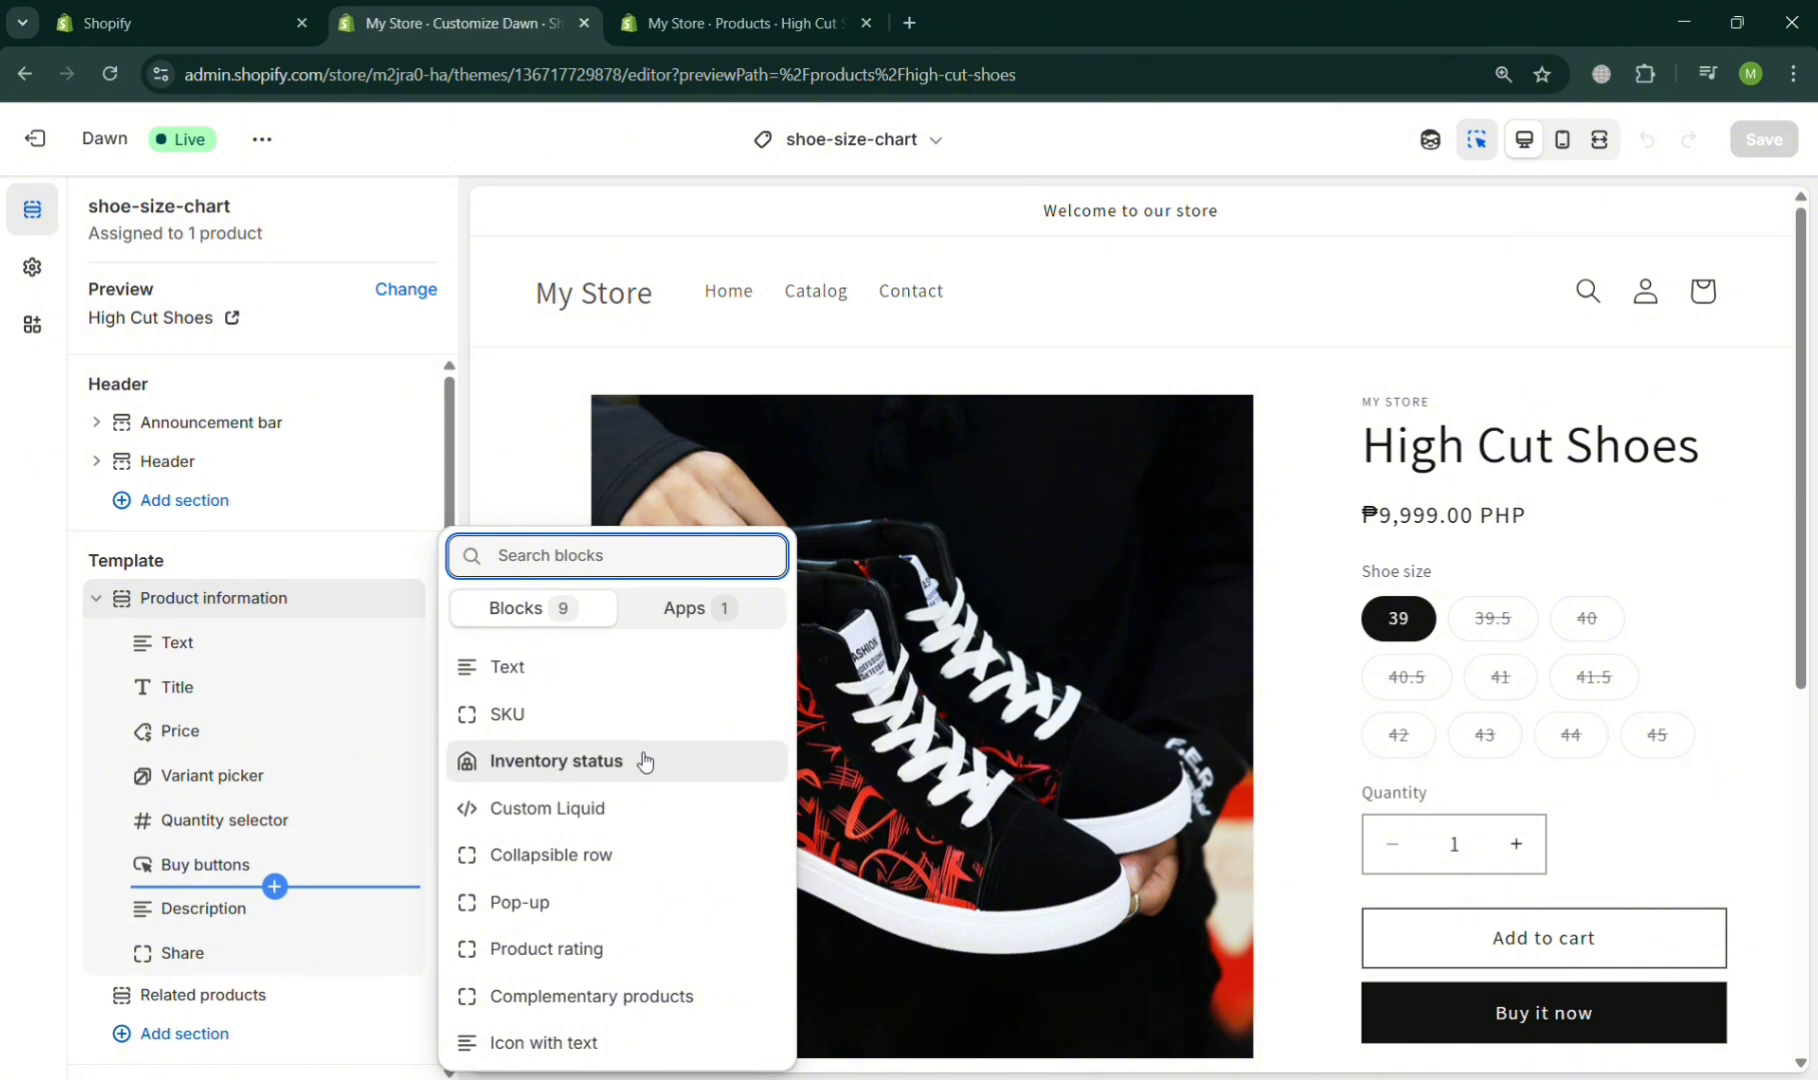
click(648, 905)
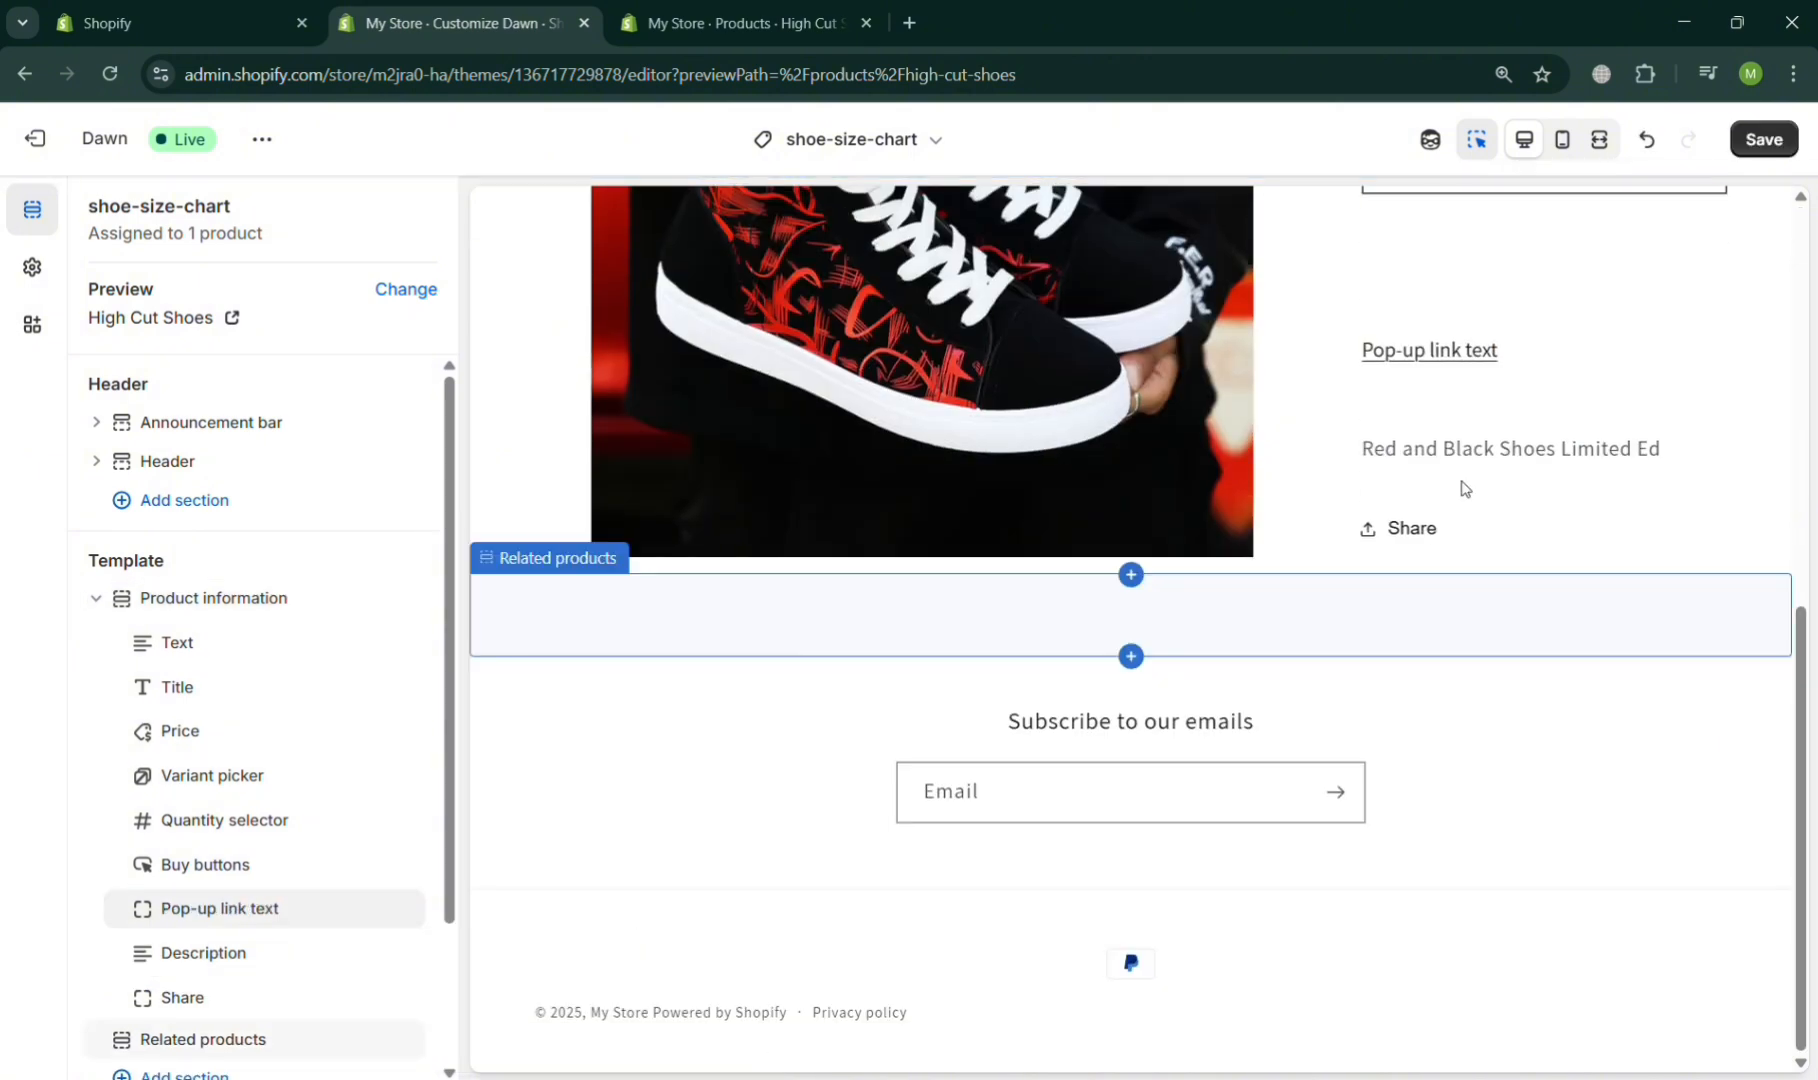
- Set the pop-up block's link label to Shoe Size Chart and choose the Shoe Size Chart page as its content
click(1488, 352)
click(355, 342)
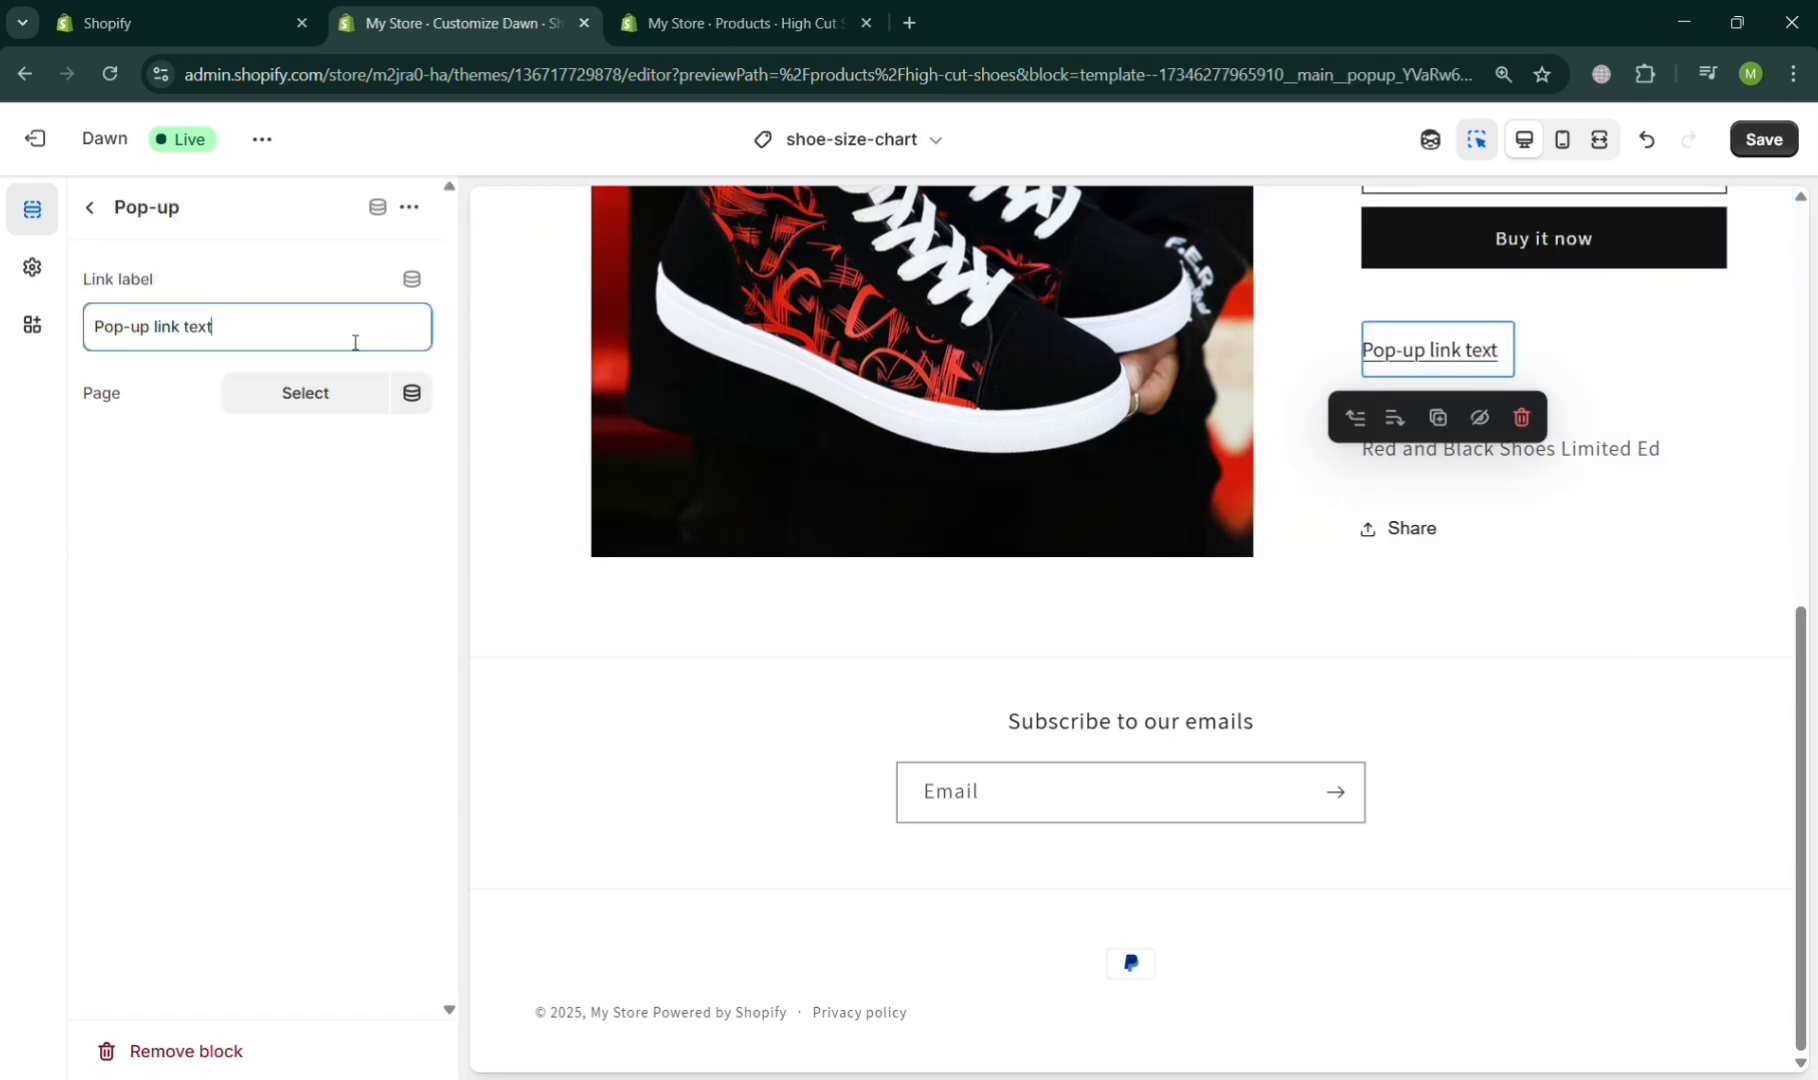
key(ctrl+a)
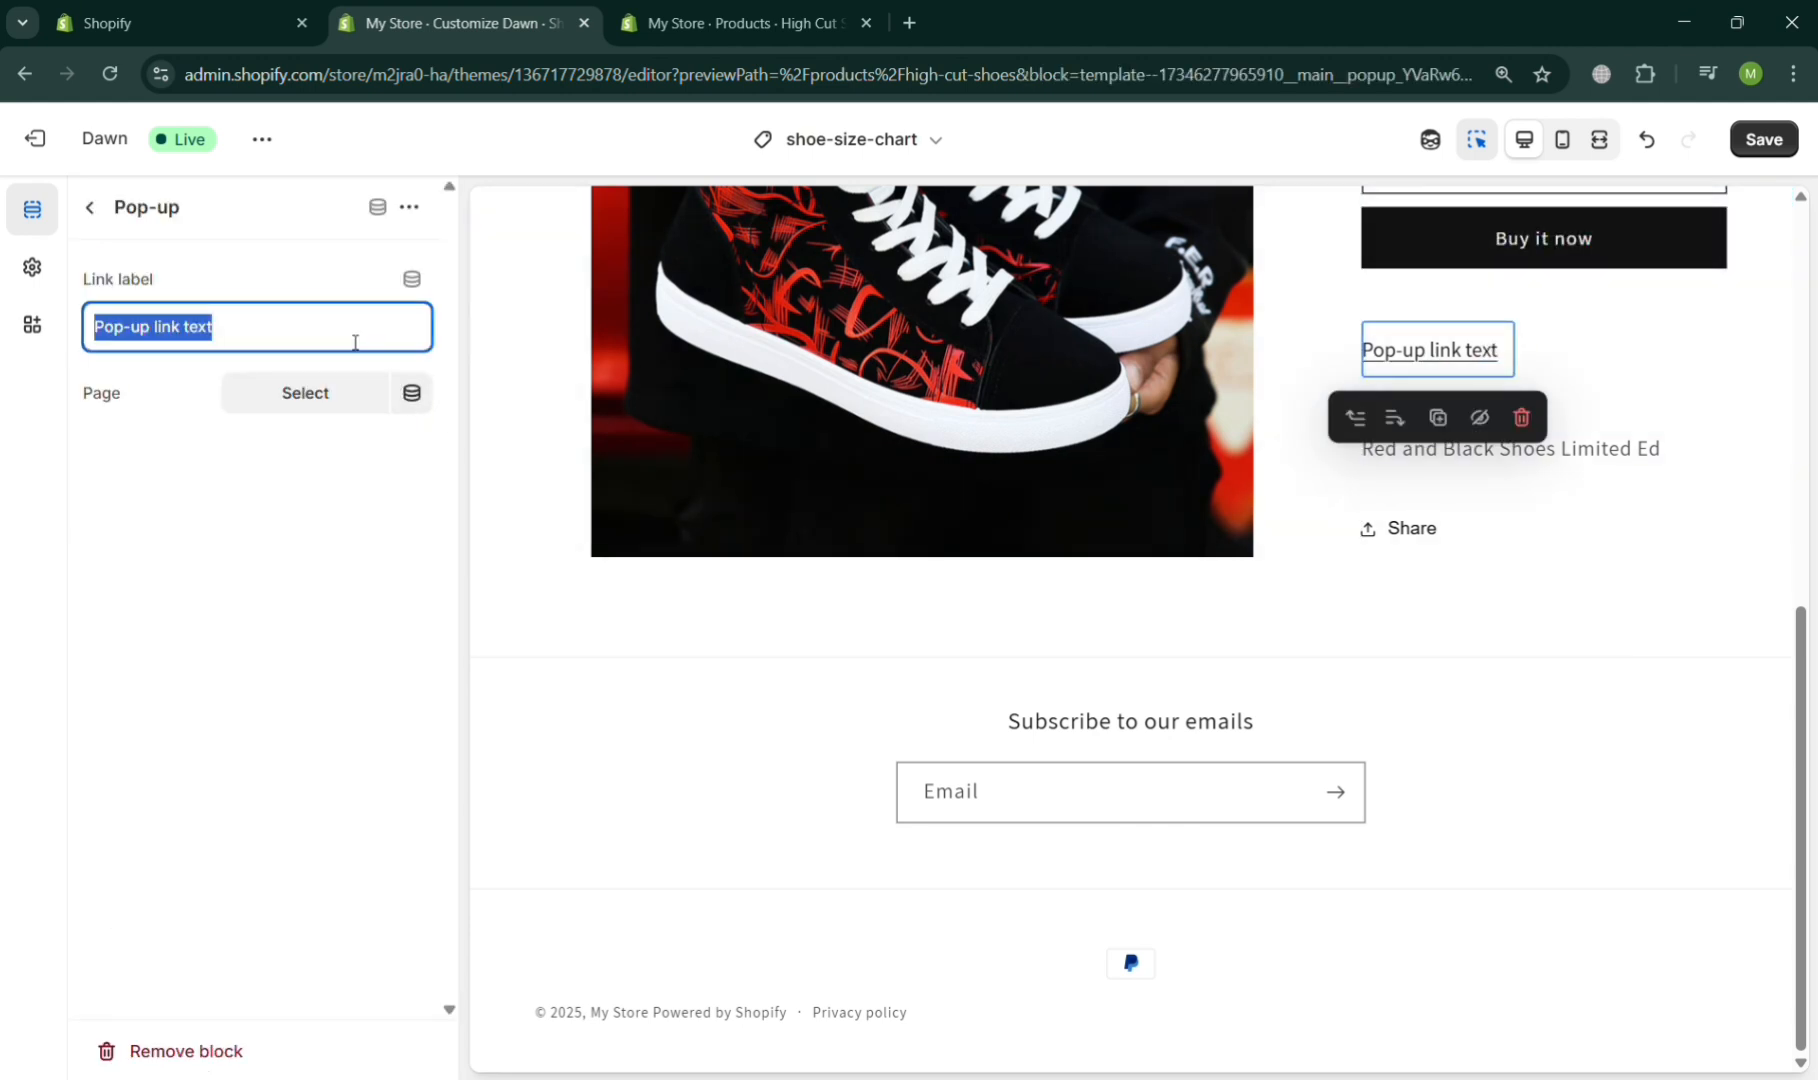
text(Sh)
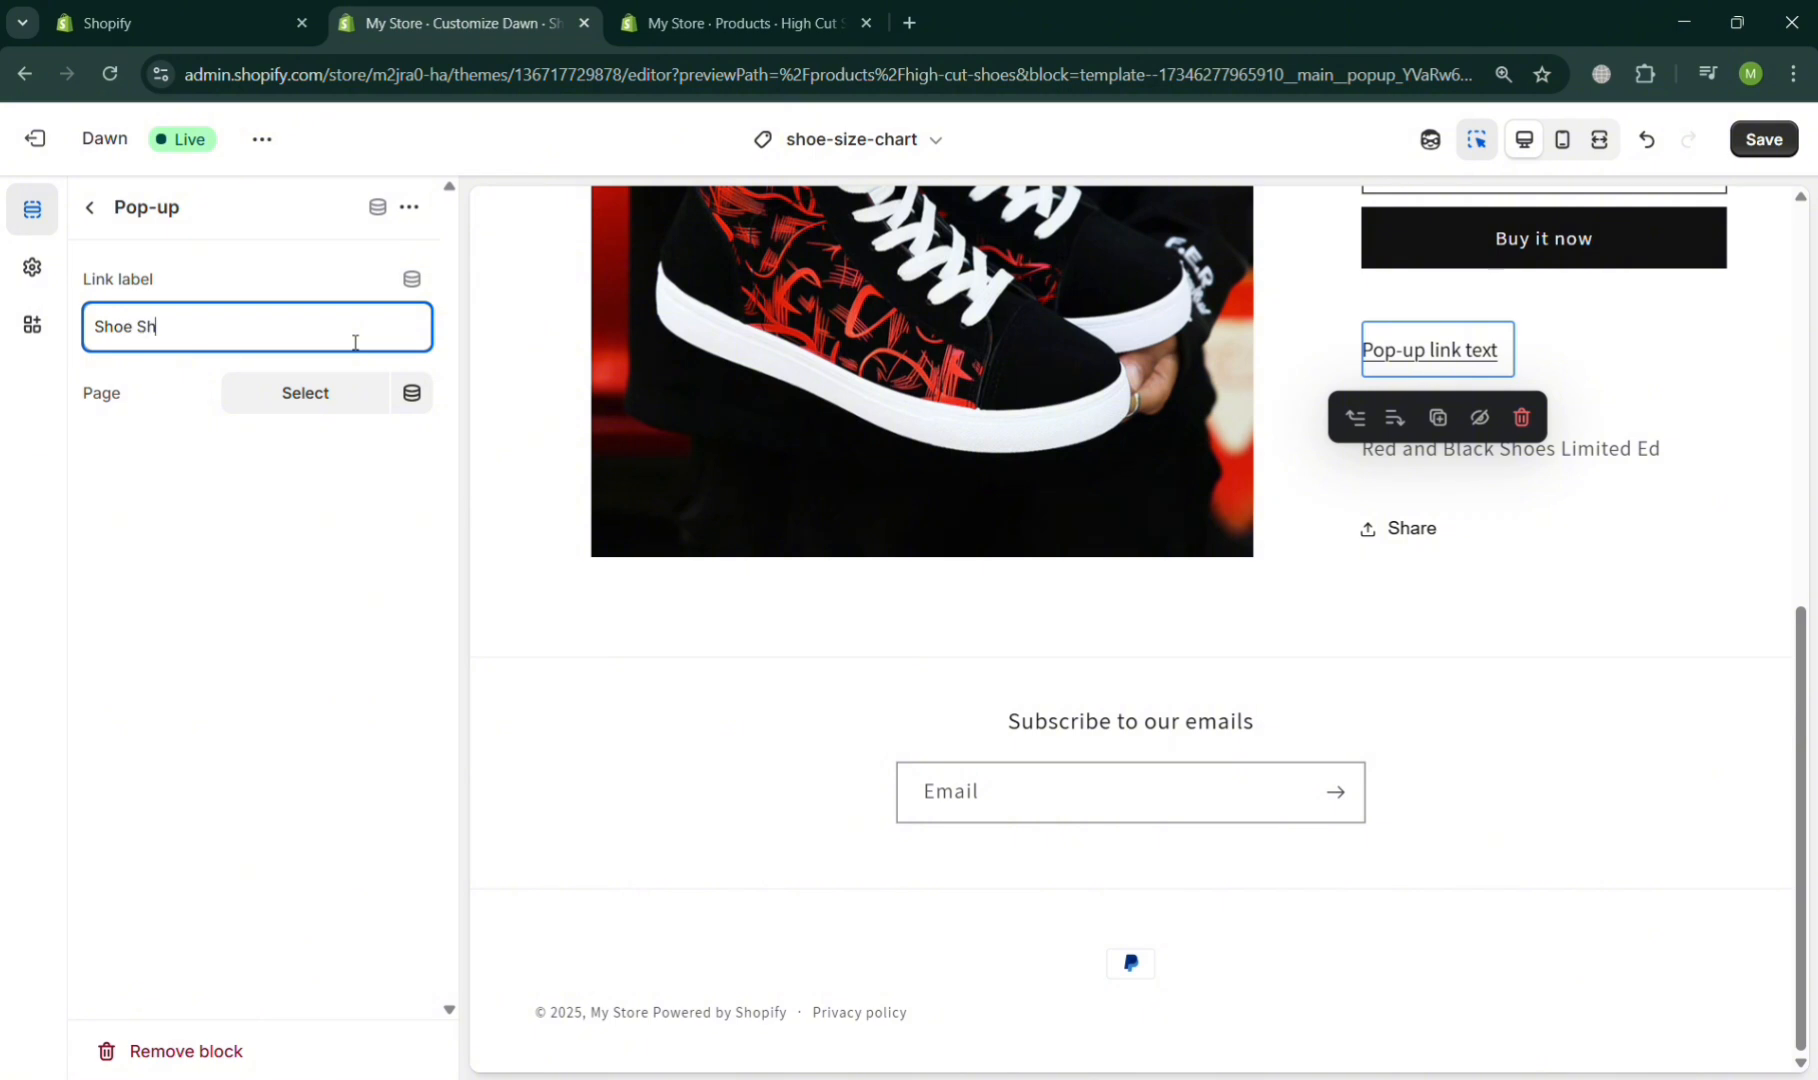
text(oe Size Char)
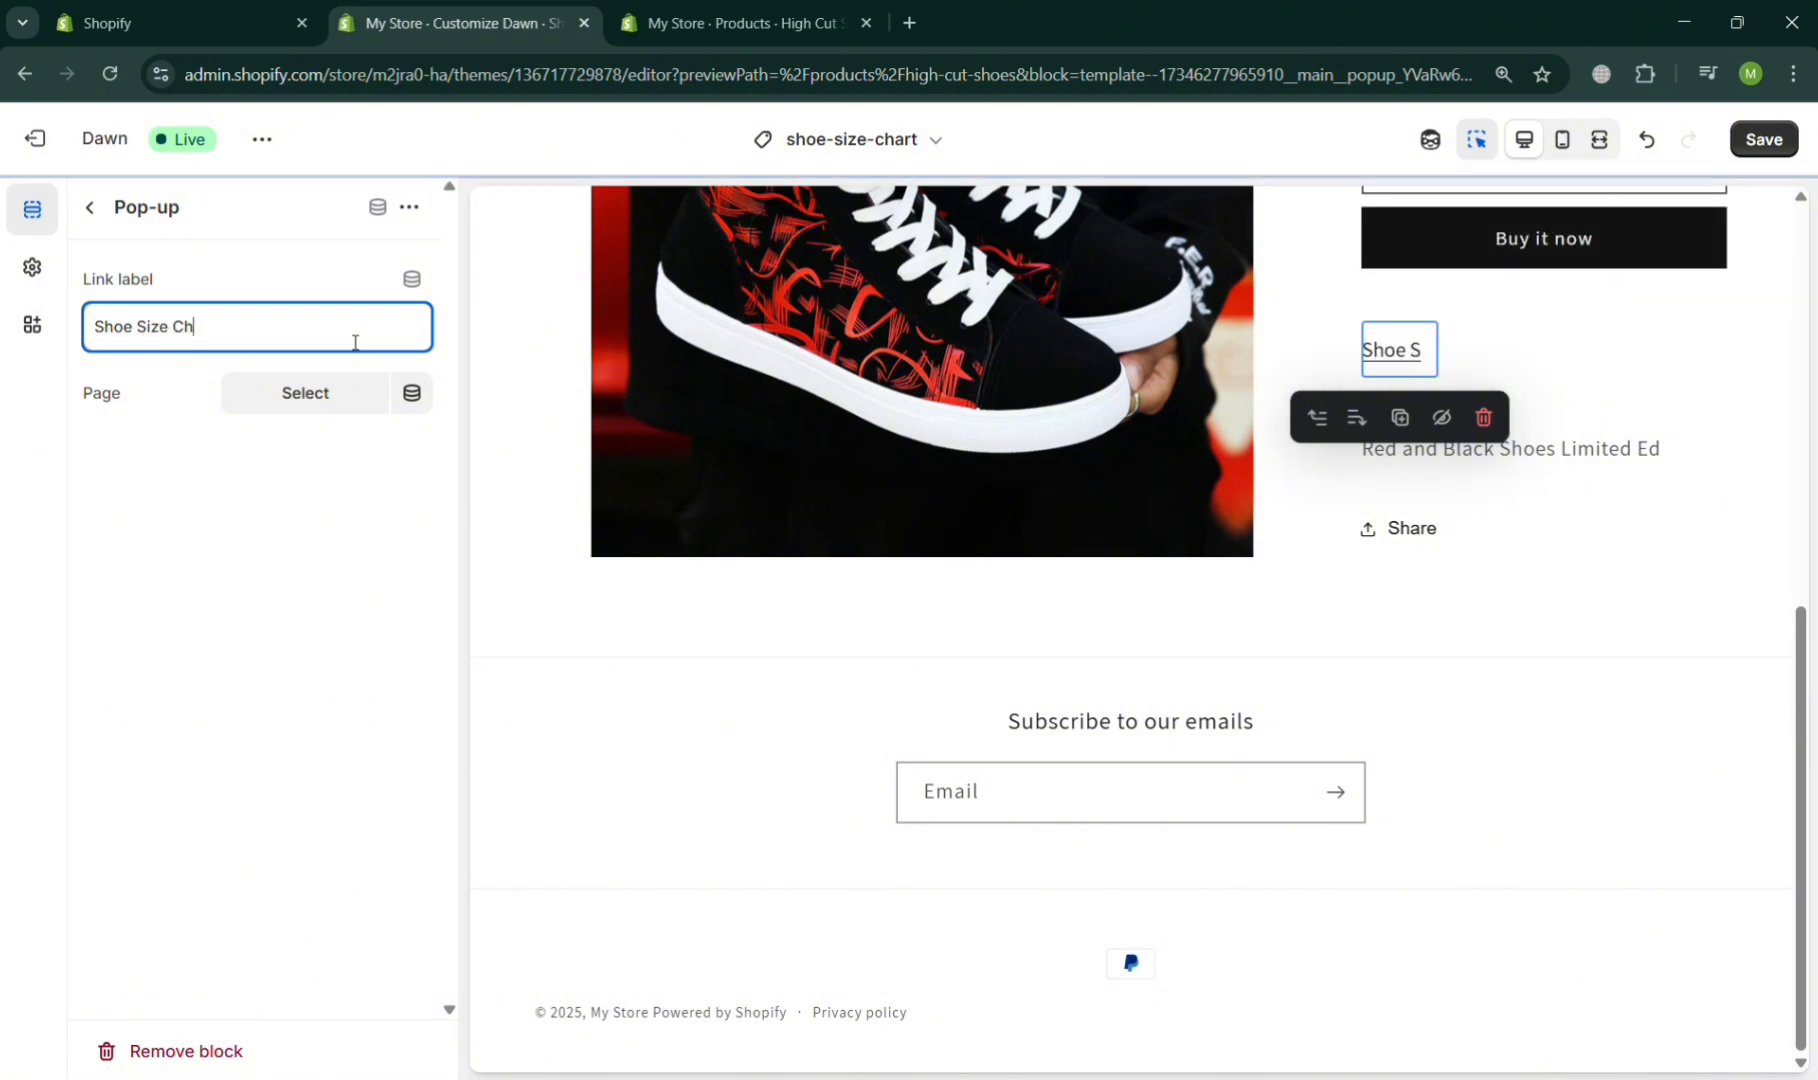
text(t)
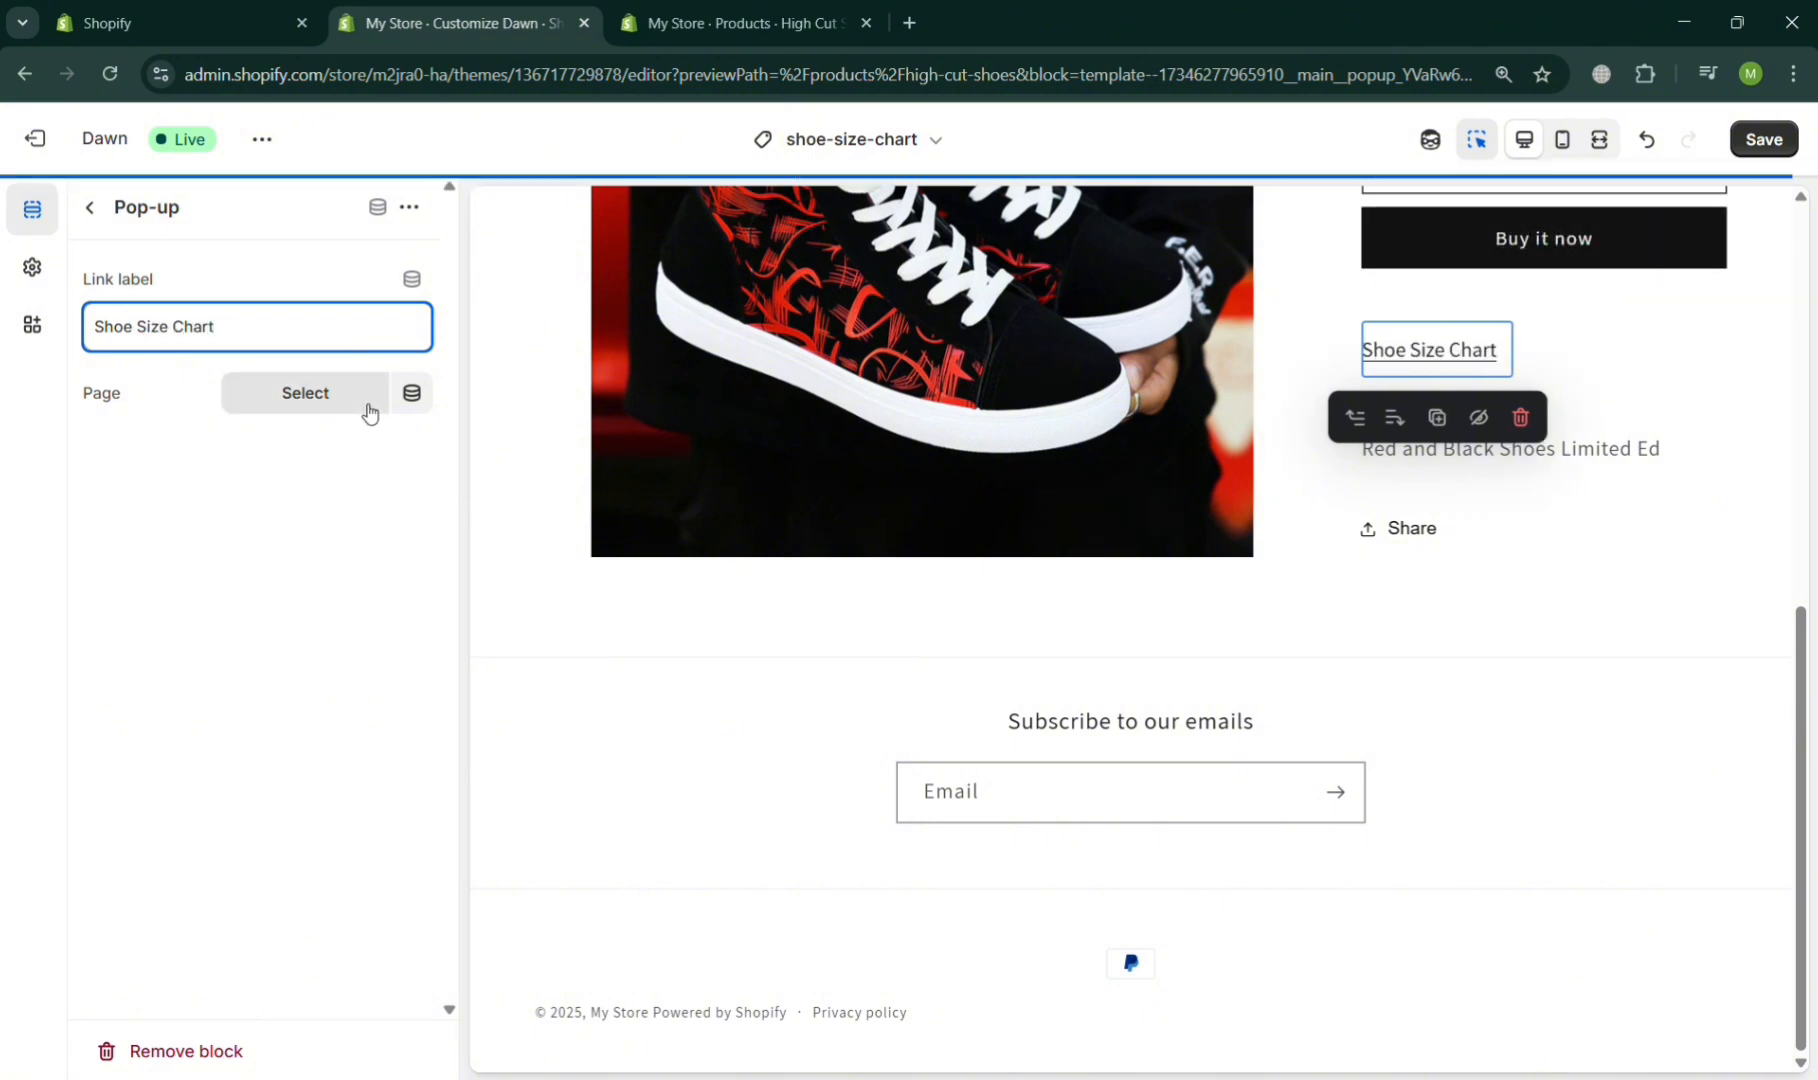
click(369, 408)
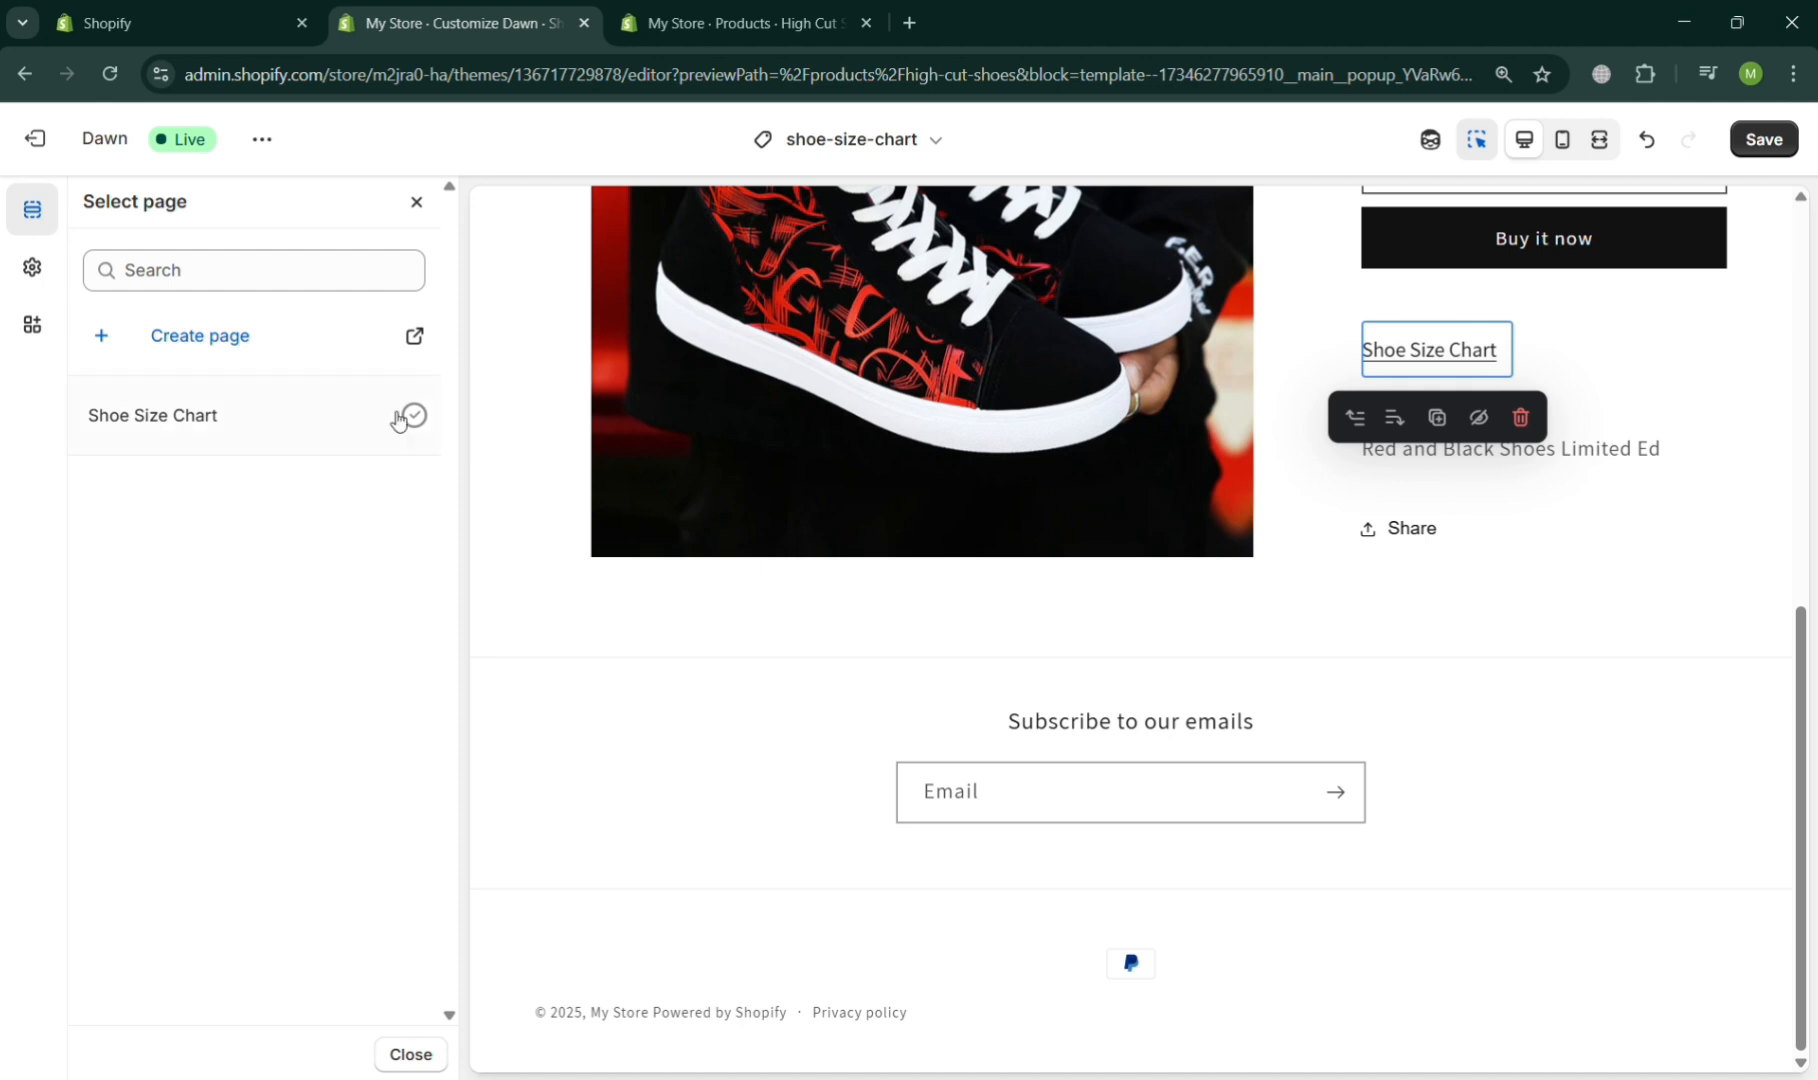
click(398, 419)
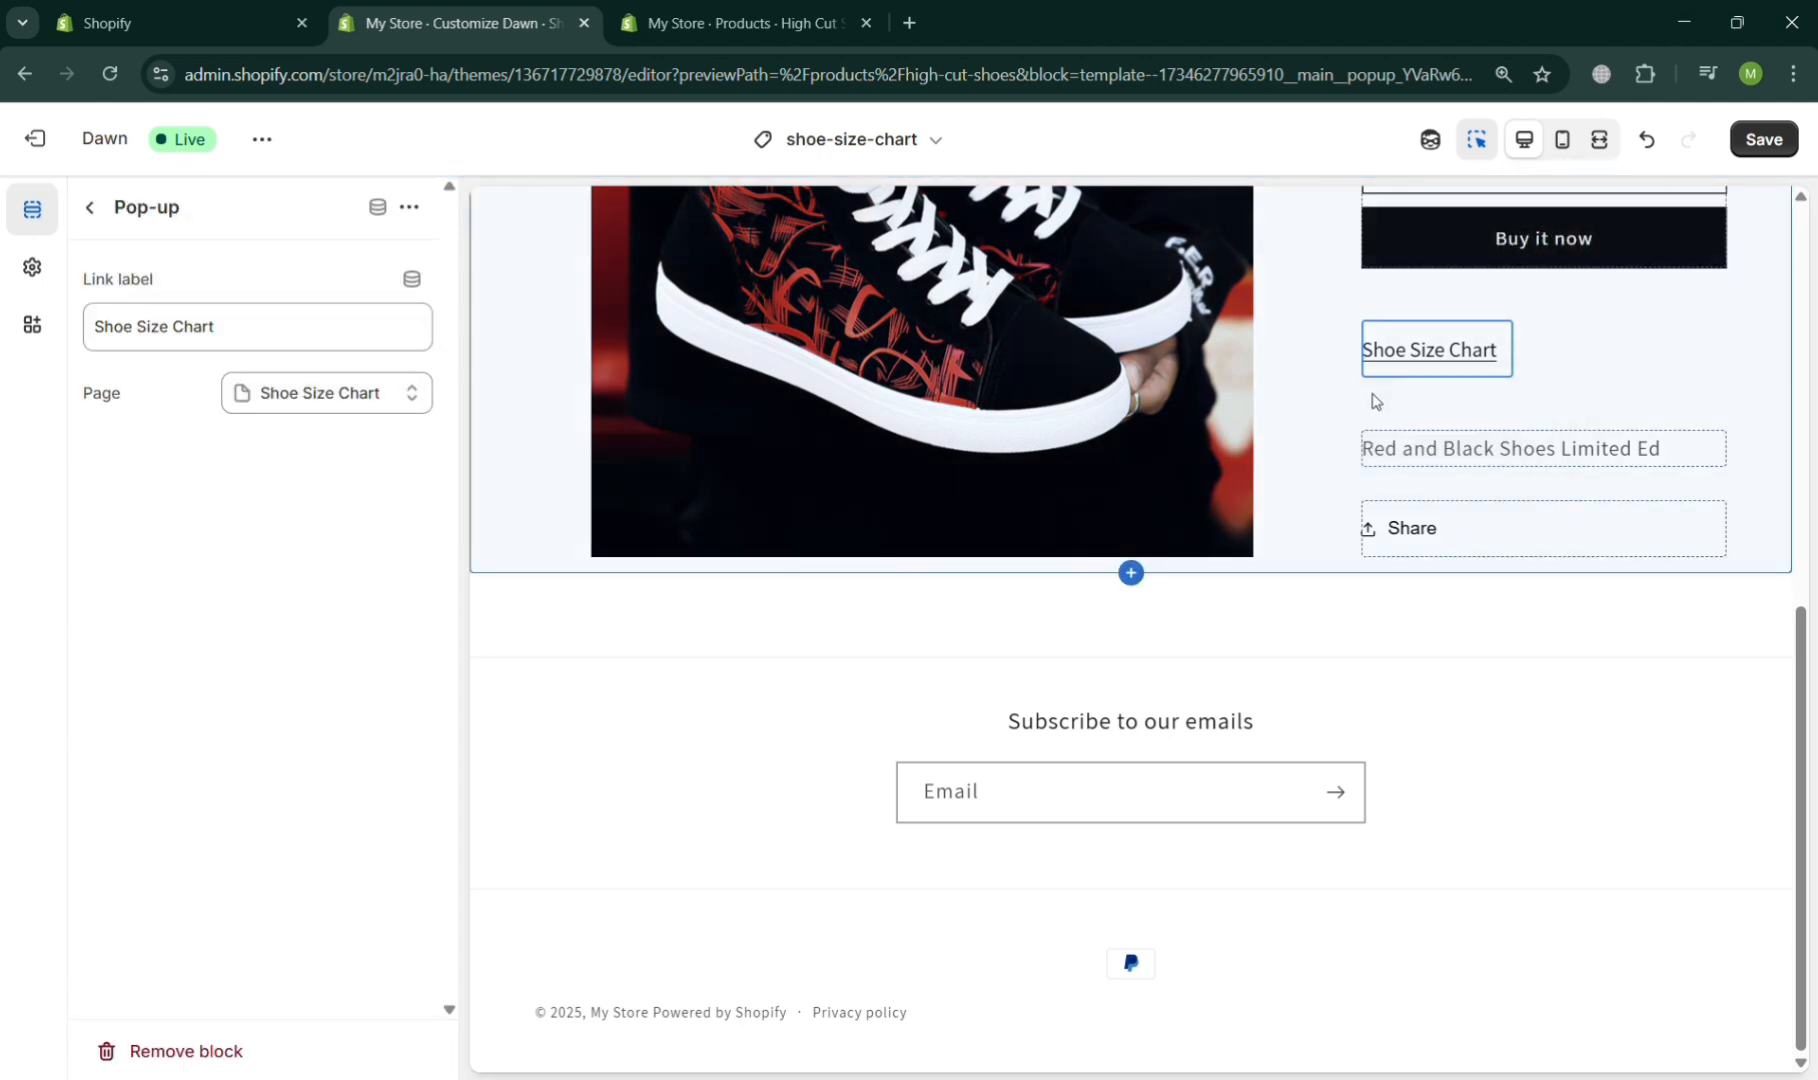
- Move the Shoe Size Chart pop-up block above the buy buttons, directly below the quantity selector
click(90, 207)
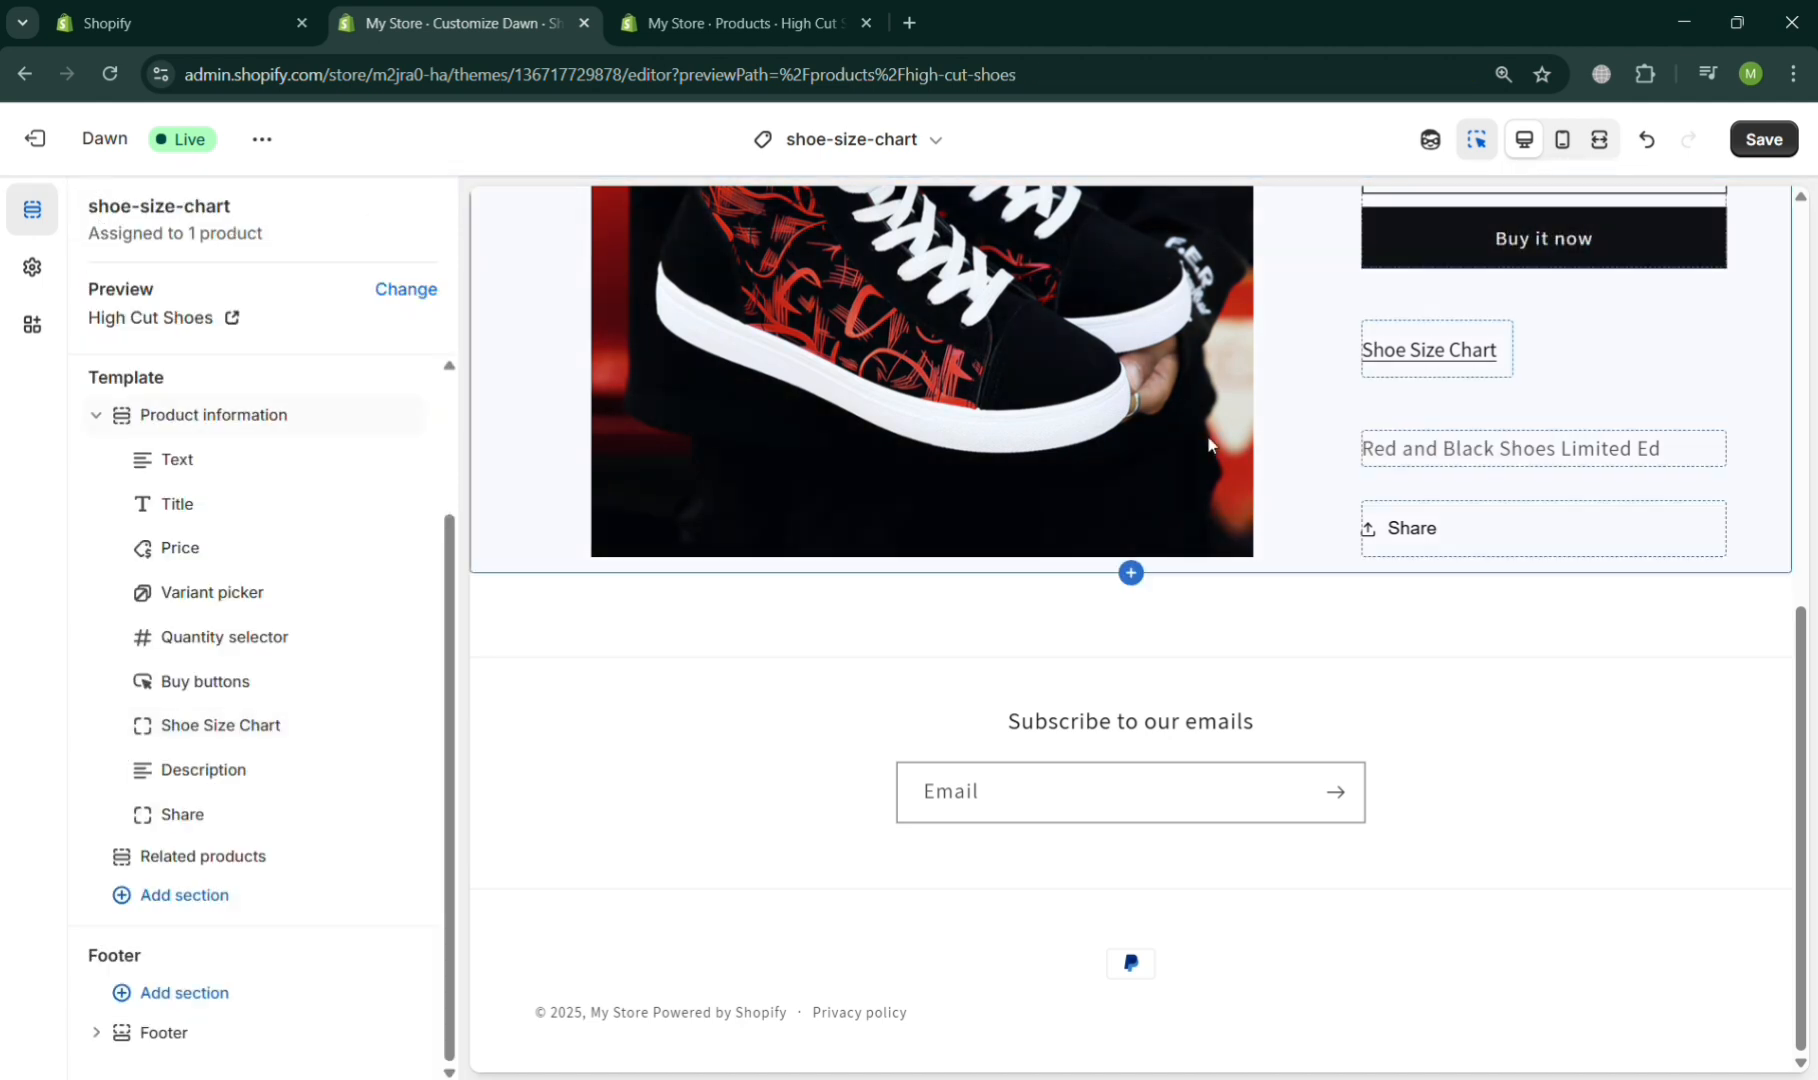
click(1488, 356)
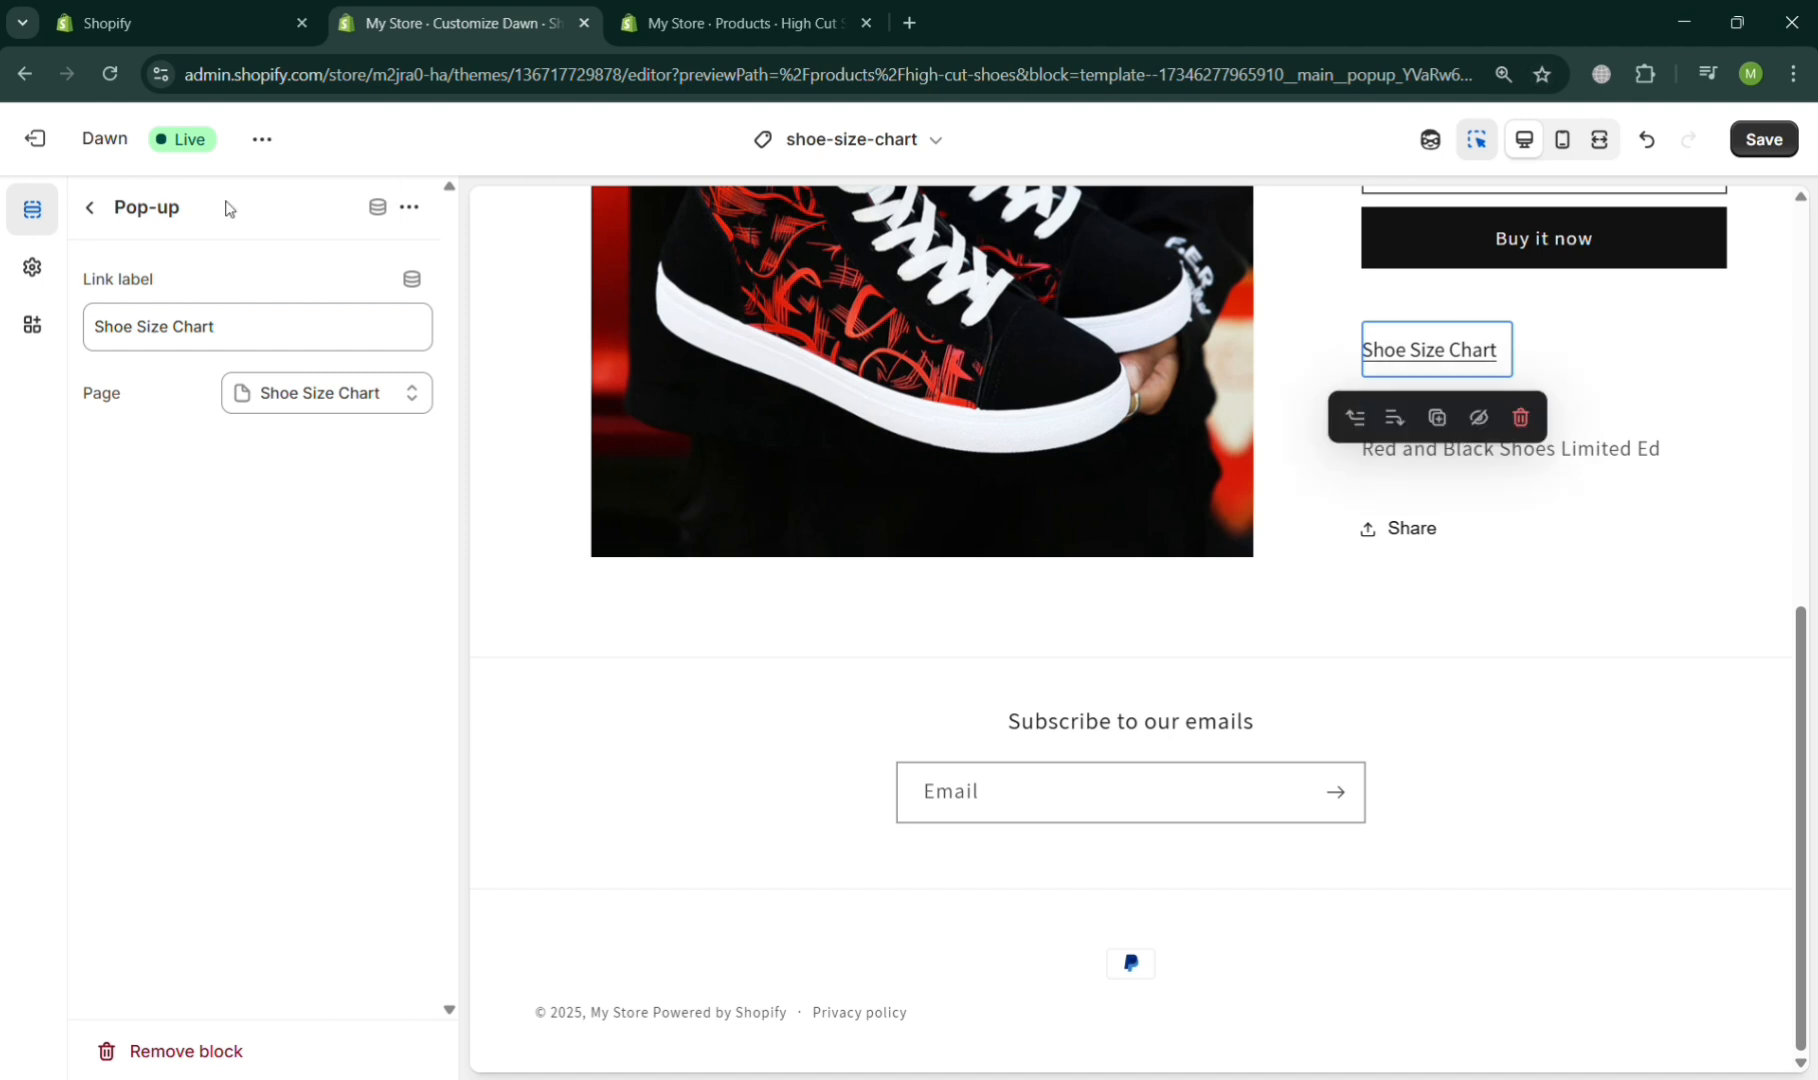
click(92, 220)
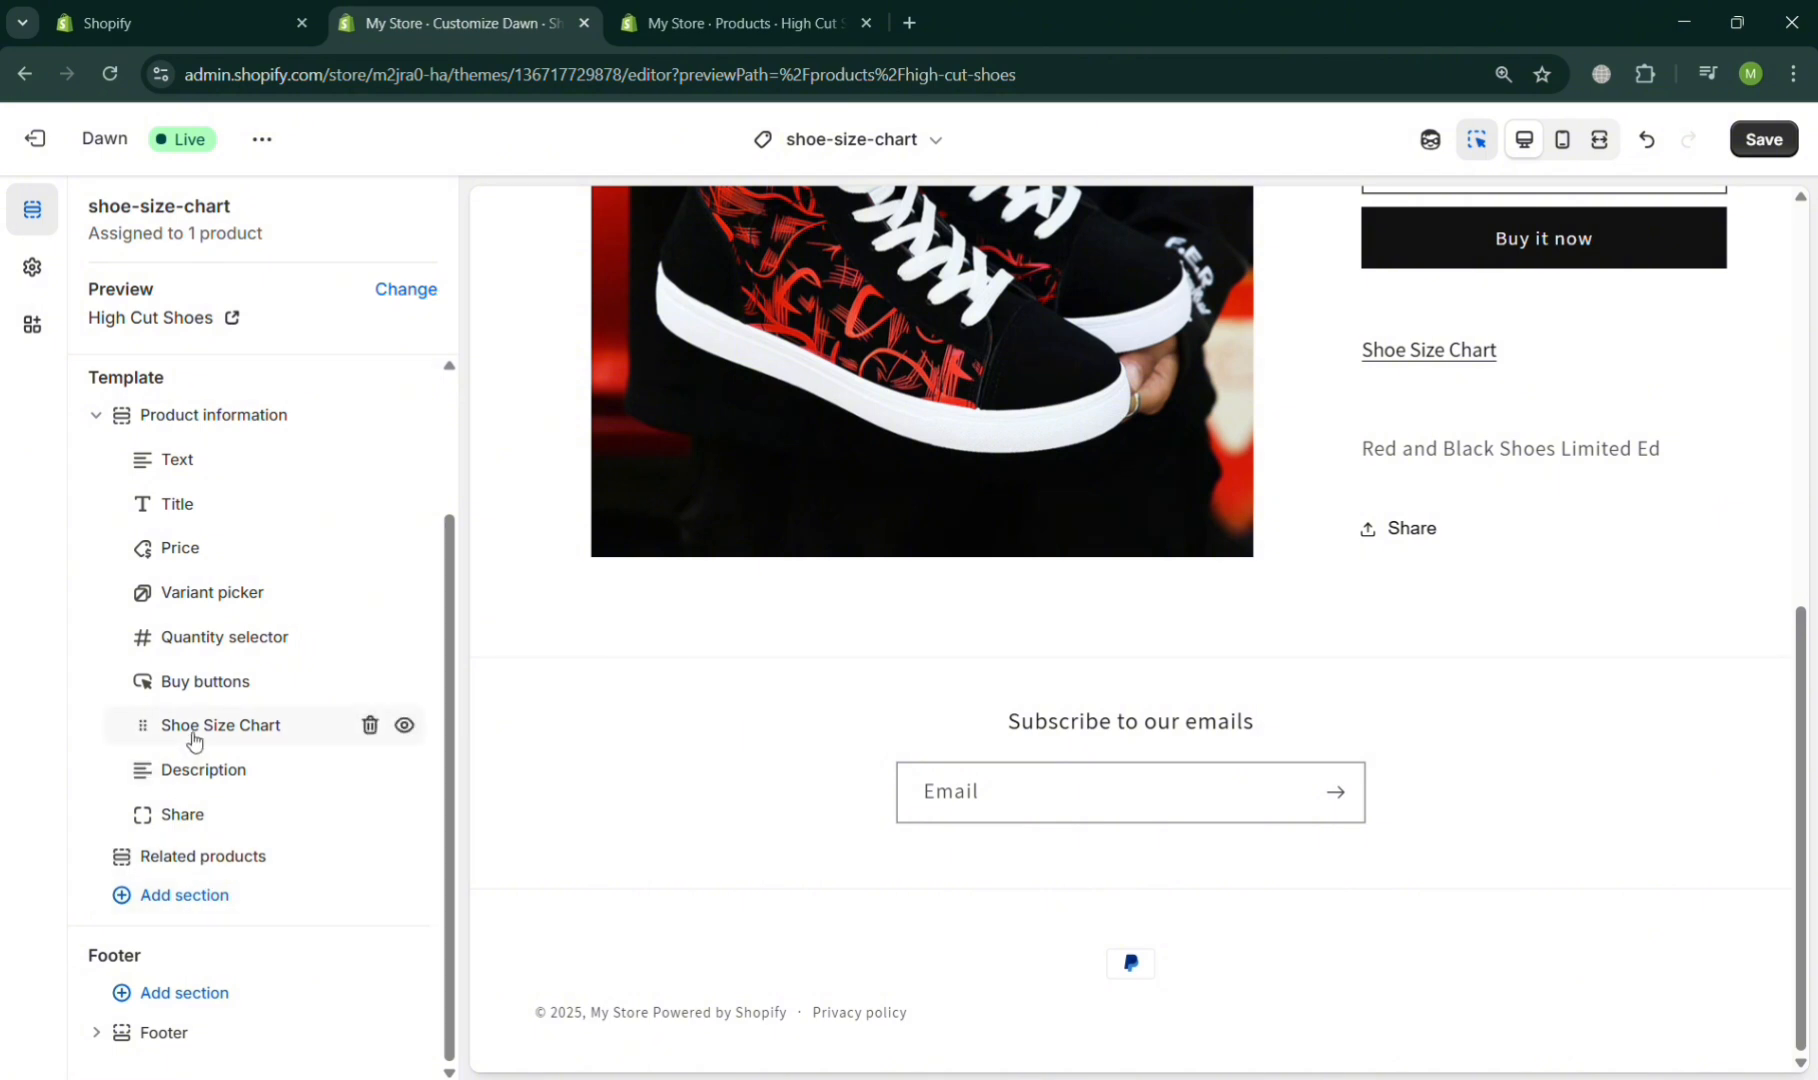
mouse_move(142, 728)
mouse_down()
mouse_move(127, 547)
mouse_move(157, 698)
mouse_up()
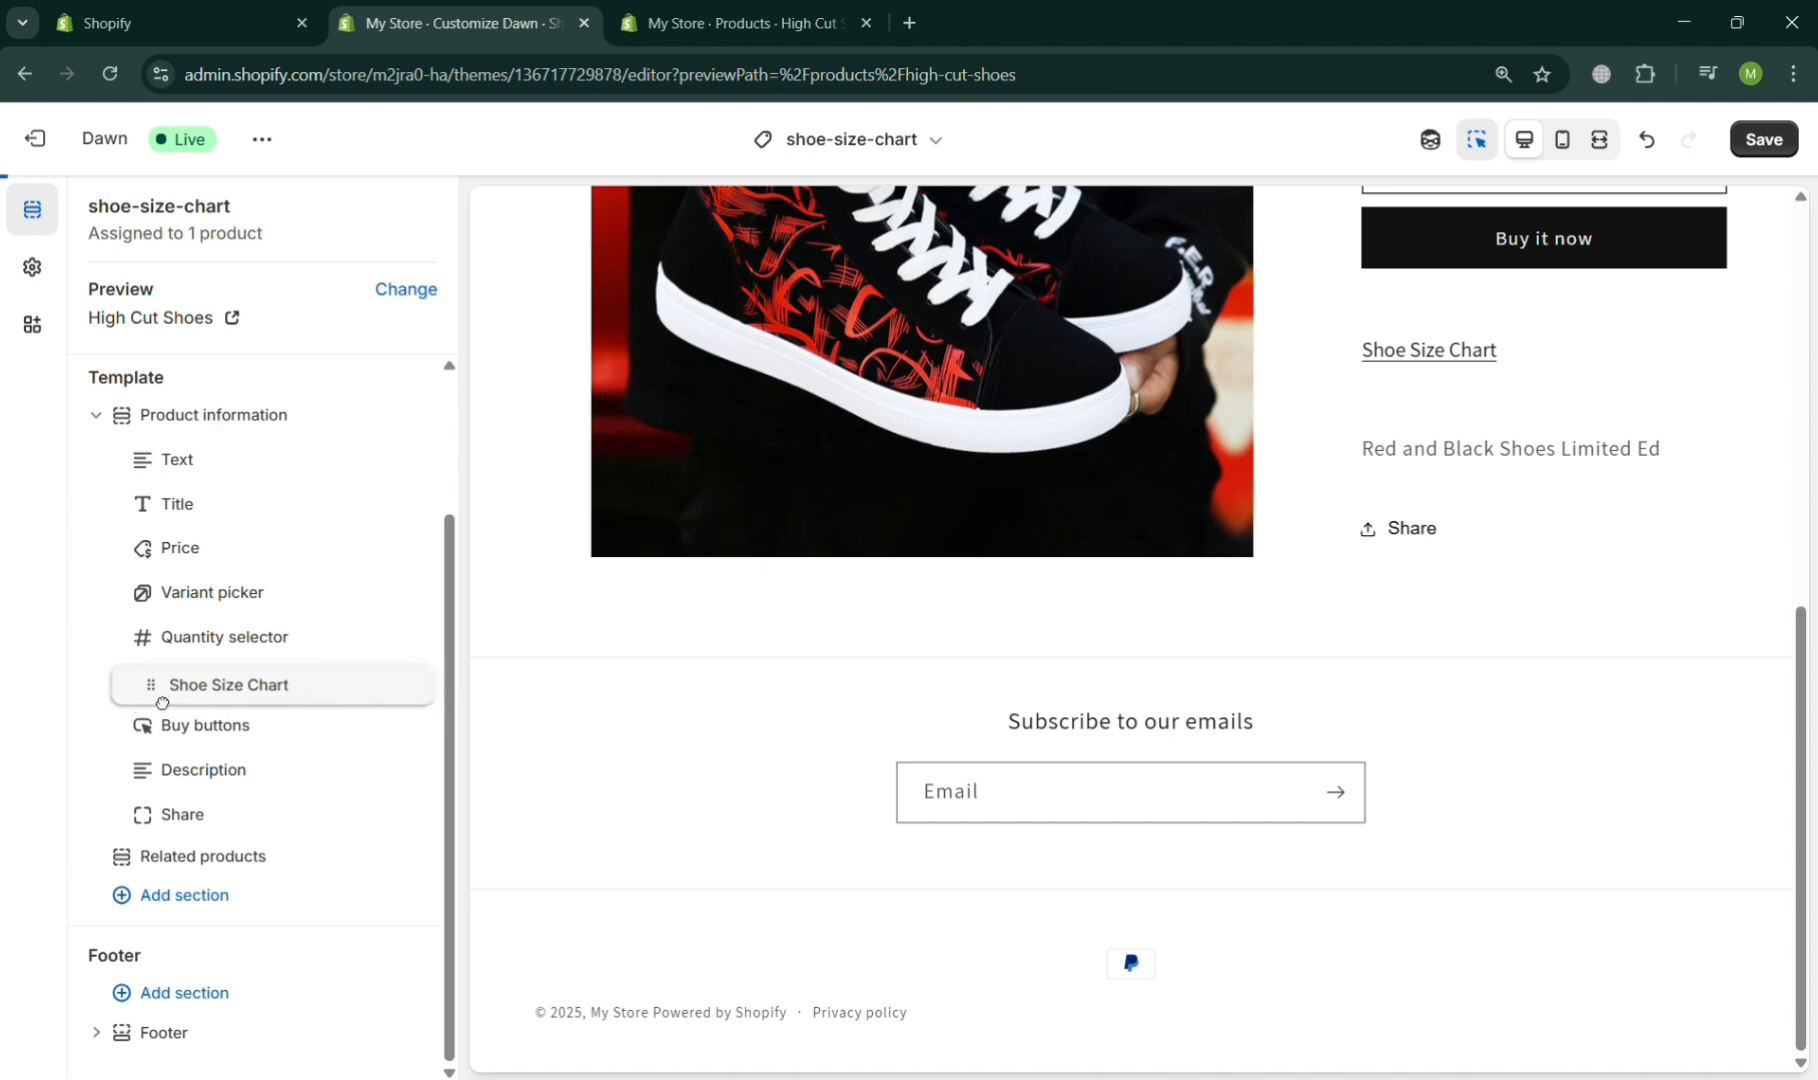
scroll(1163, 476, up, 5)
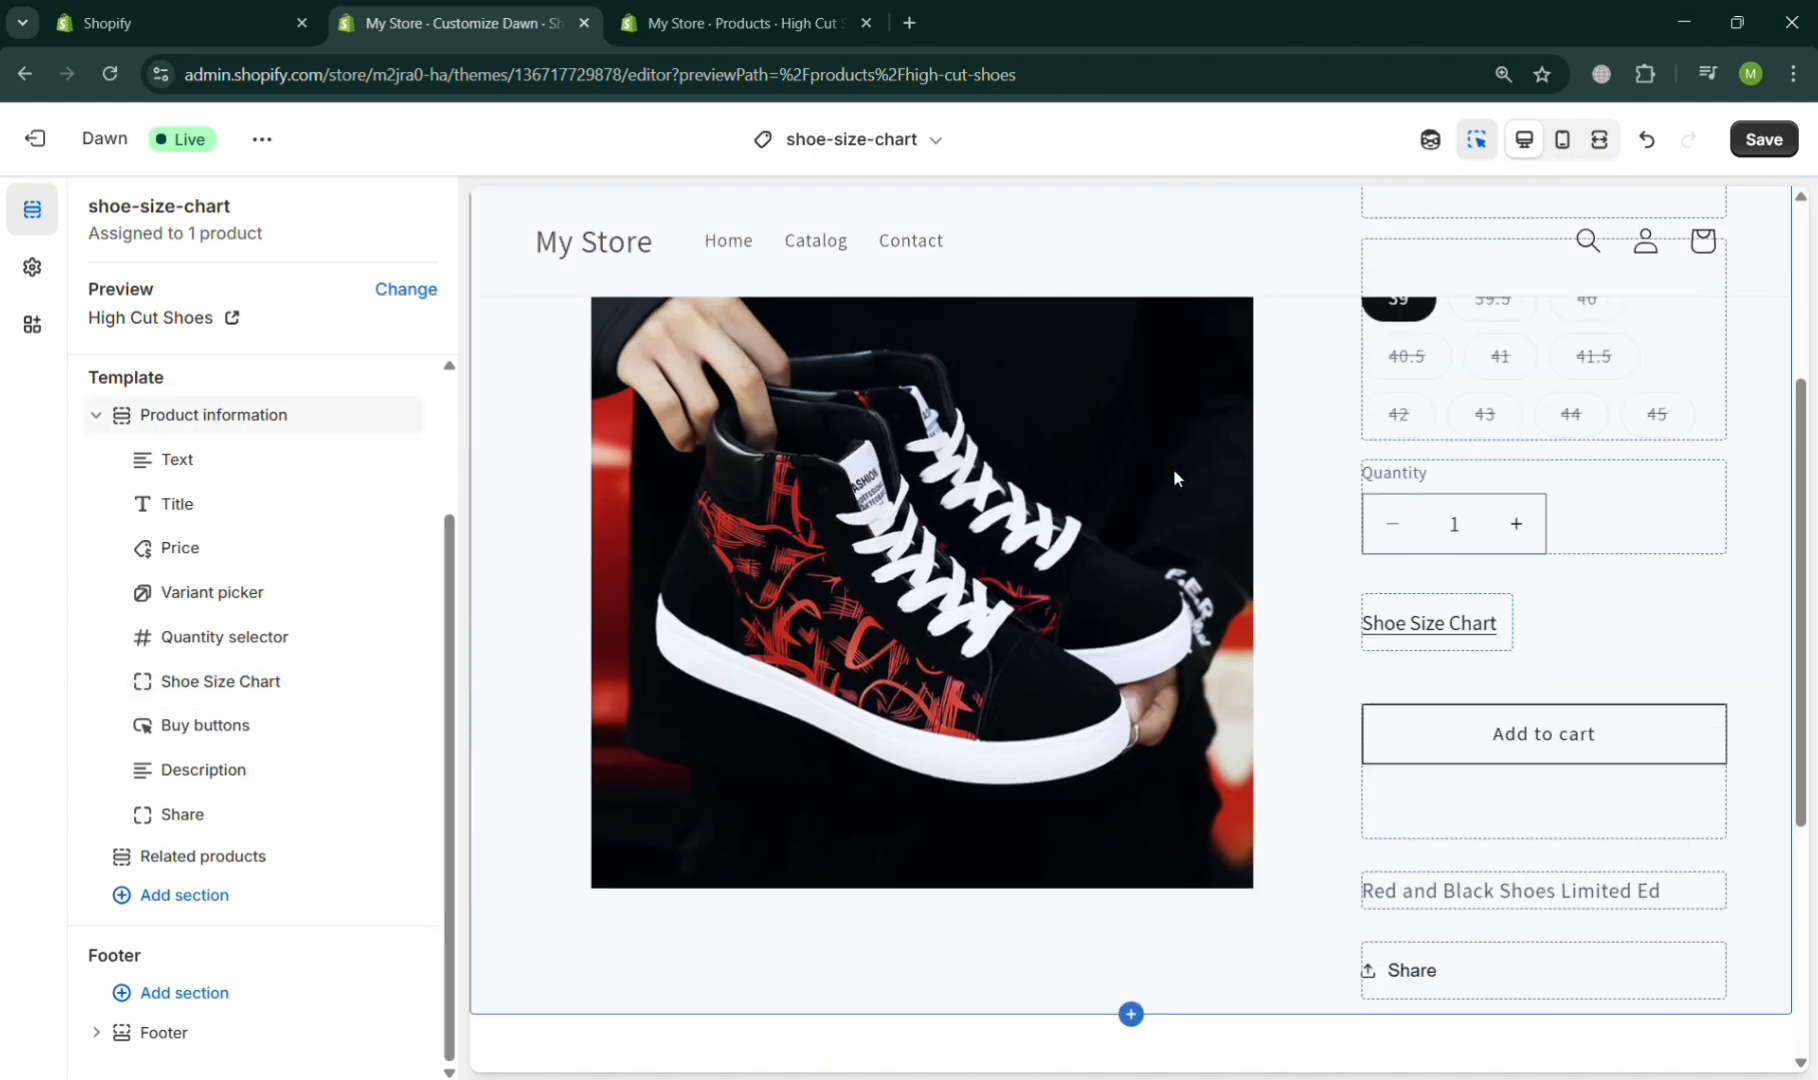
scroll(1173, 469, down, 3)
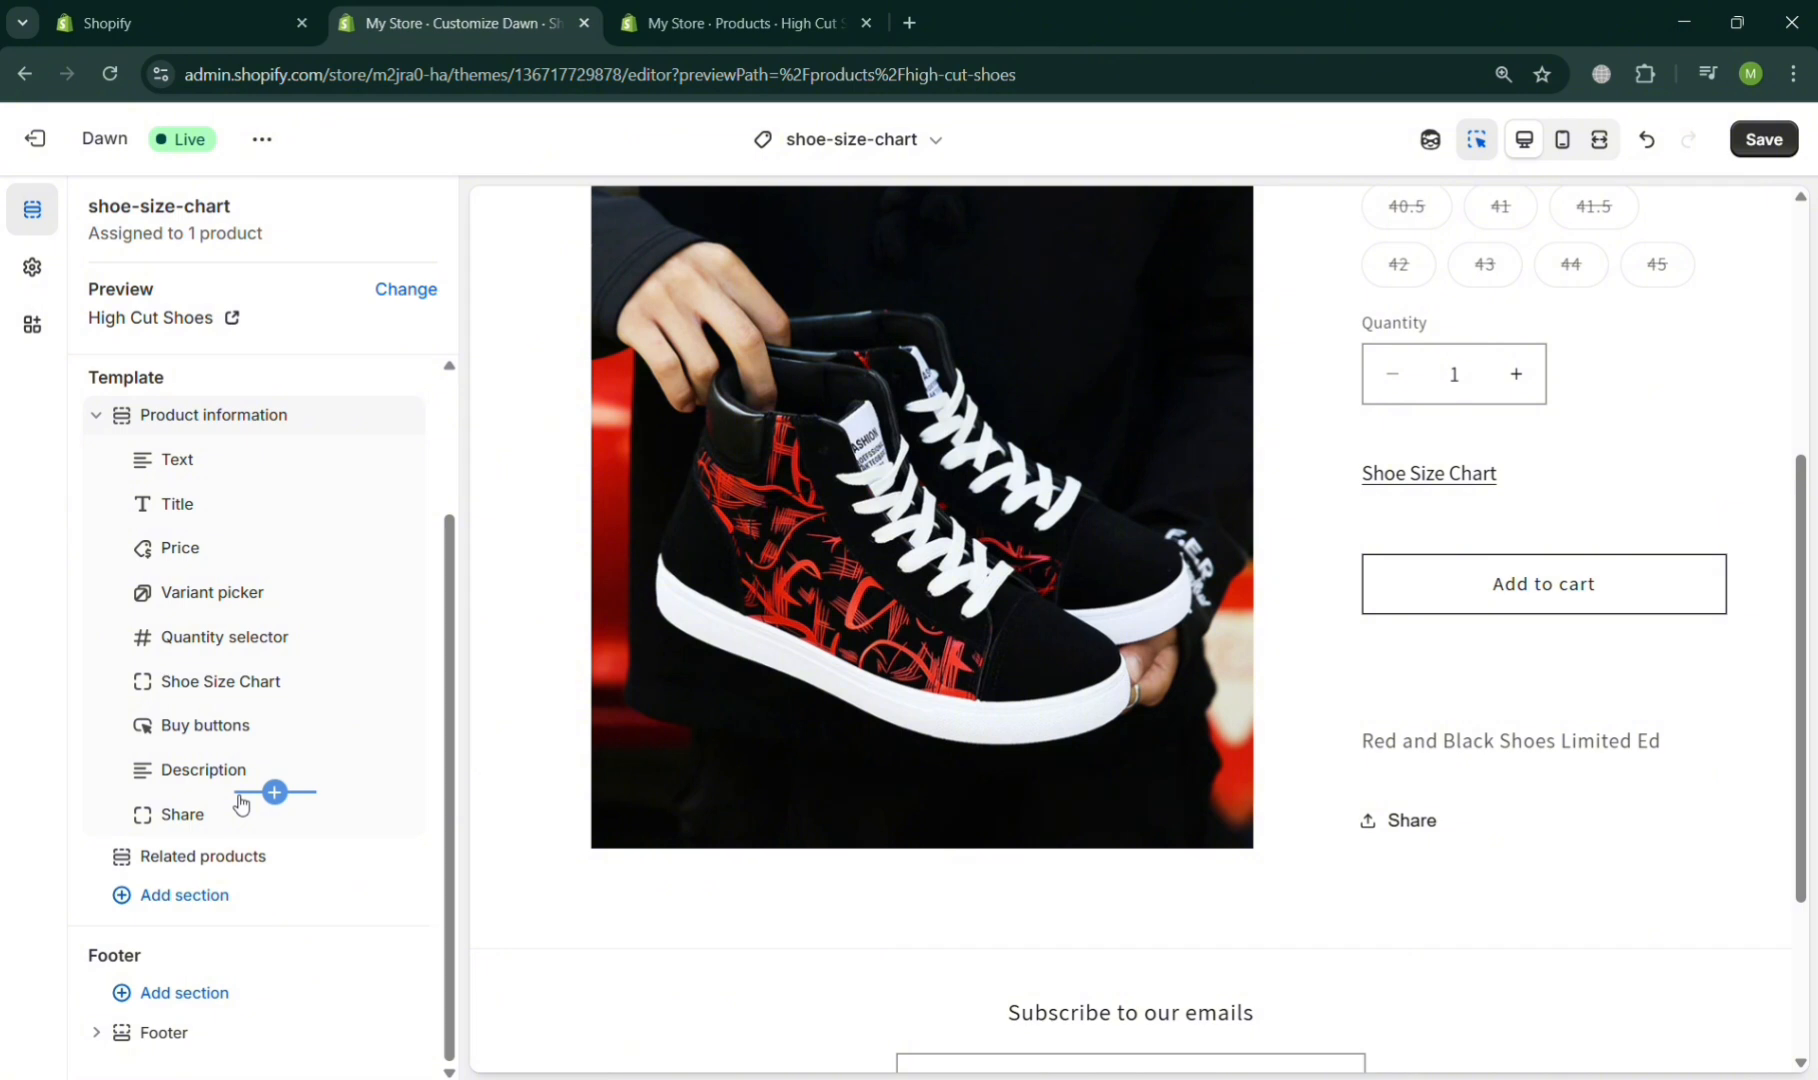
- Add a Collapsible row block between the Description and Share blocks and set its heading to Shoe Size Chart
click(275, 792)
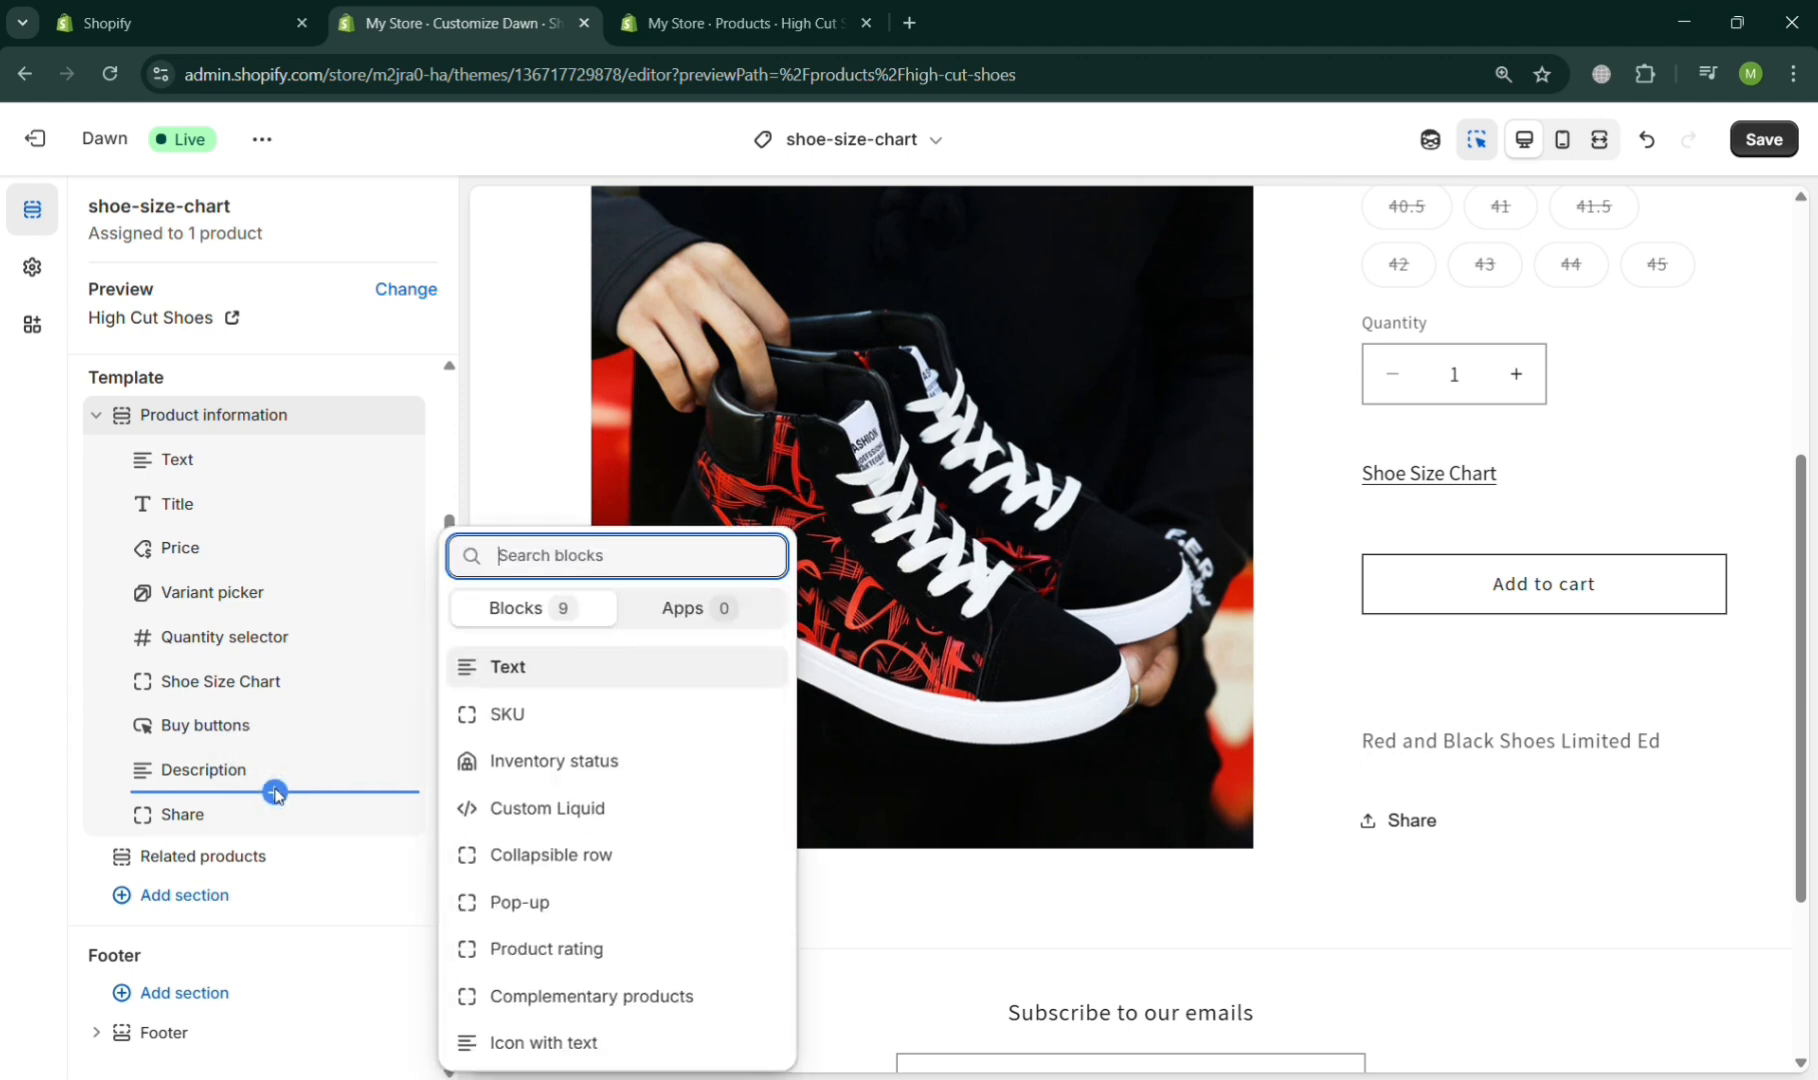
click(650, 862)
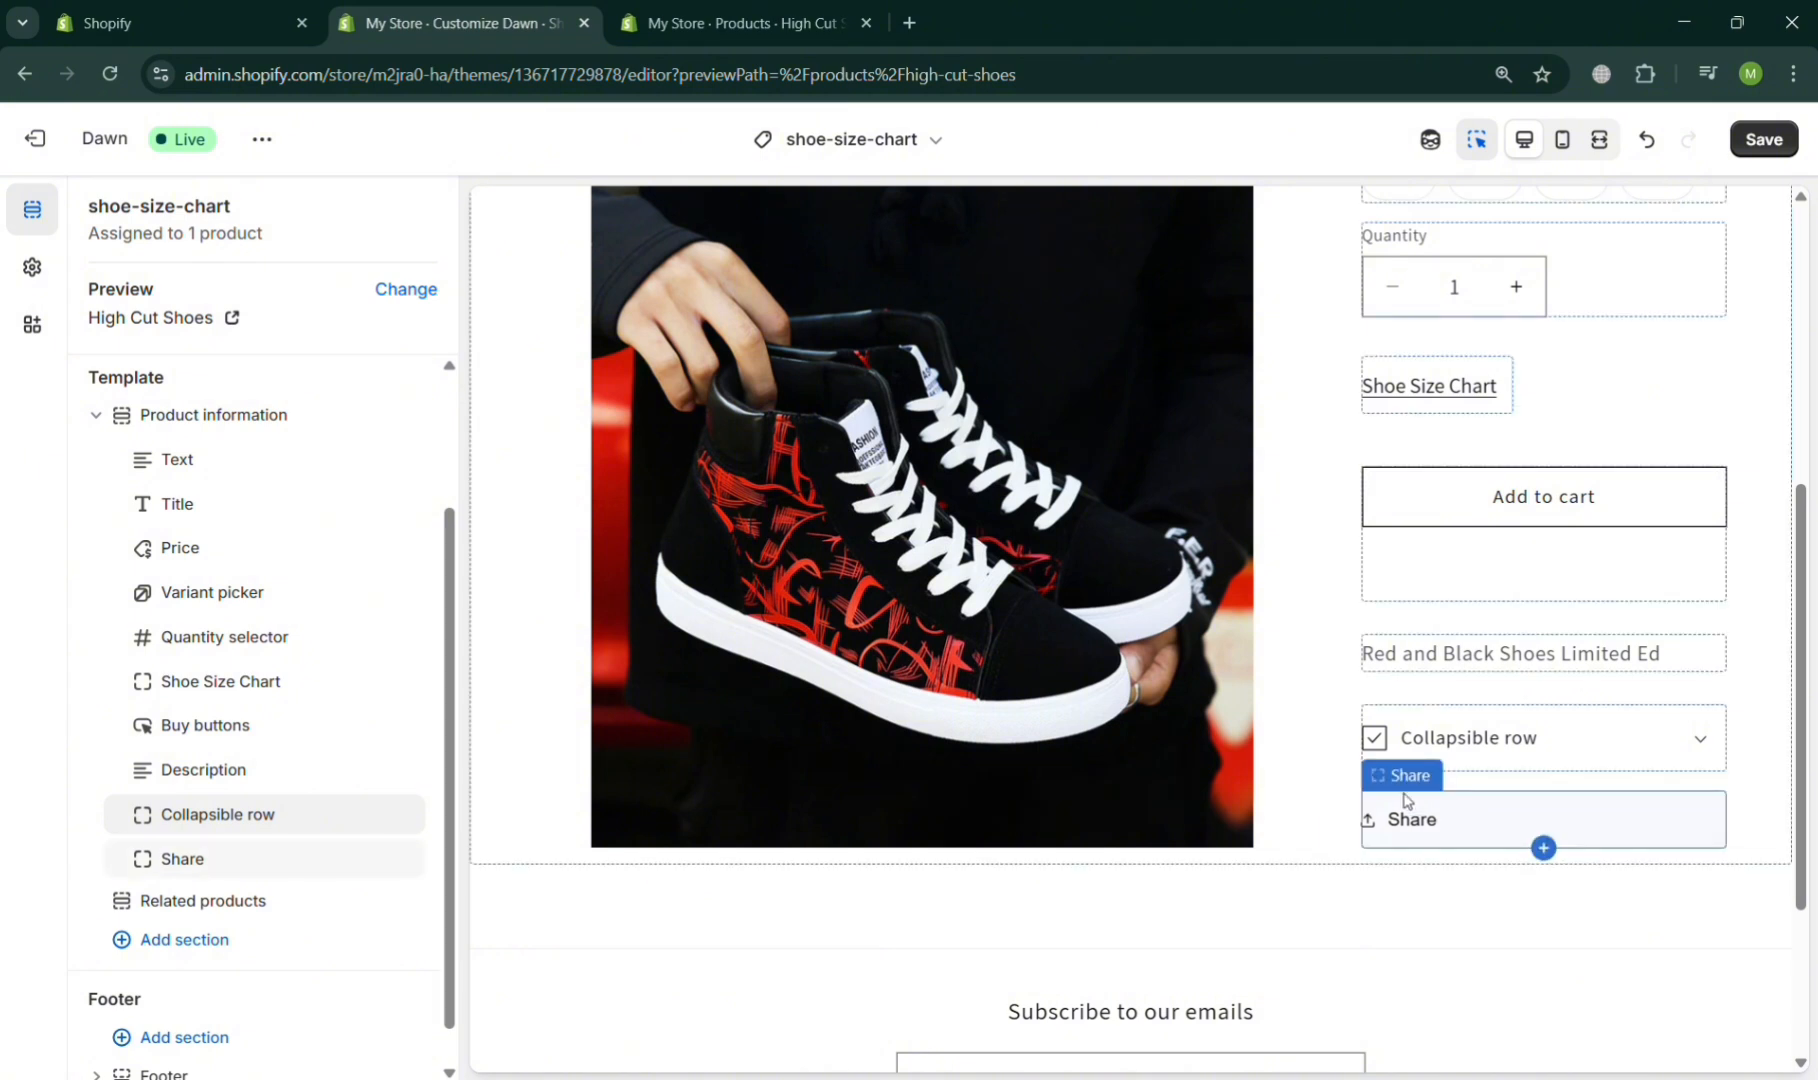
click(1492, 737)
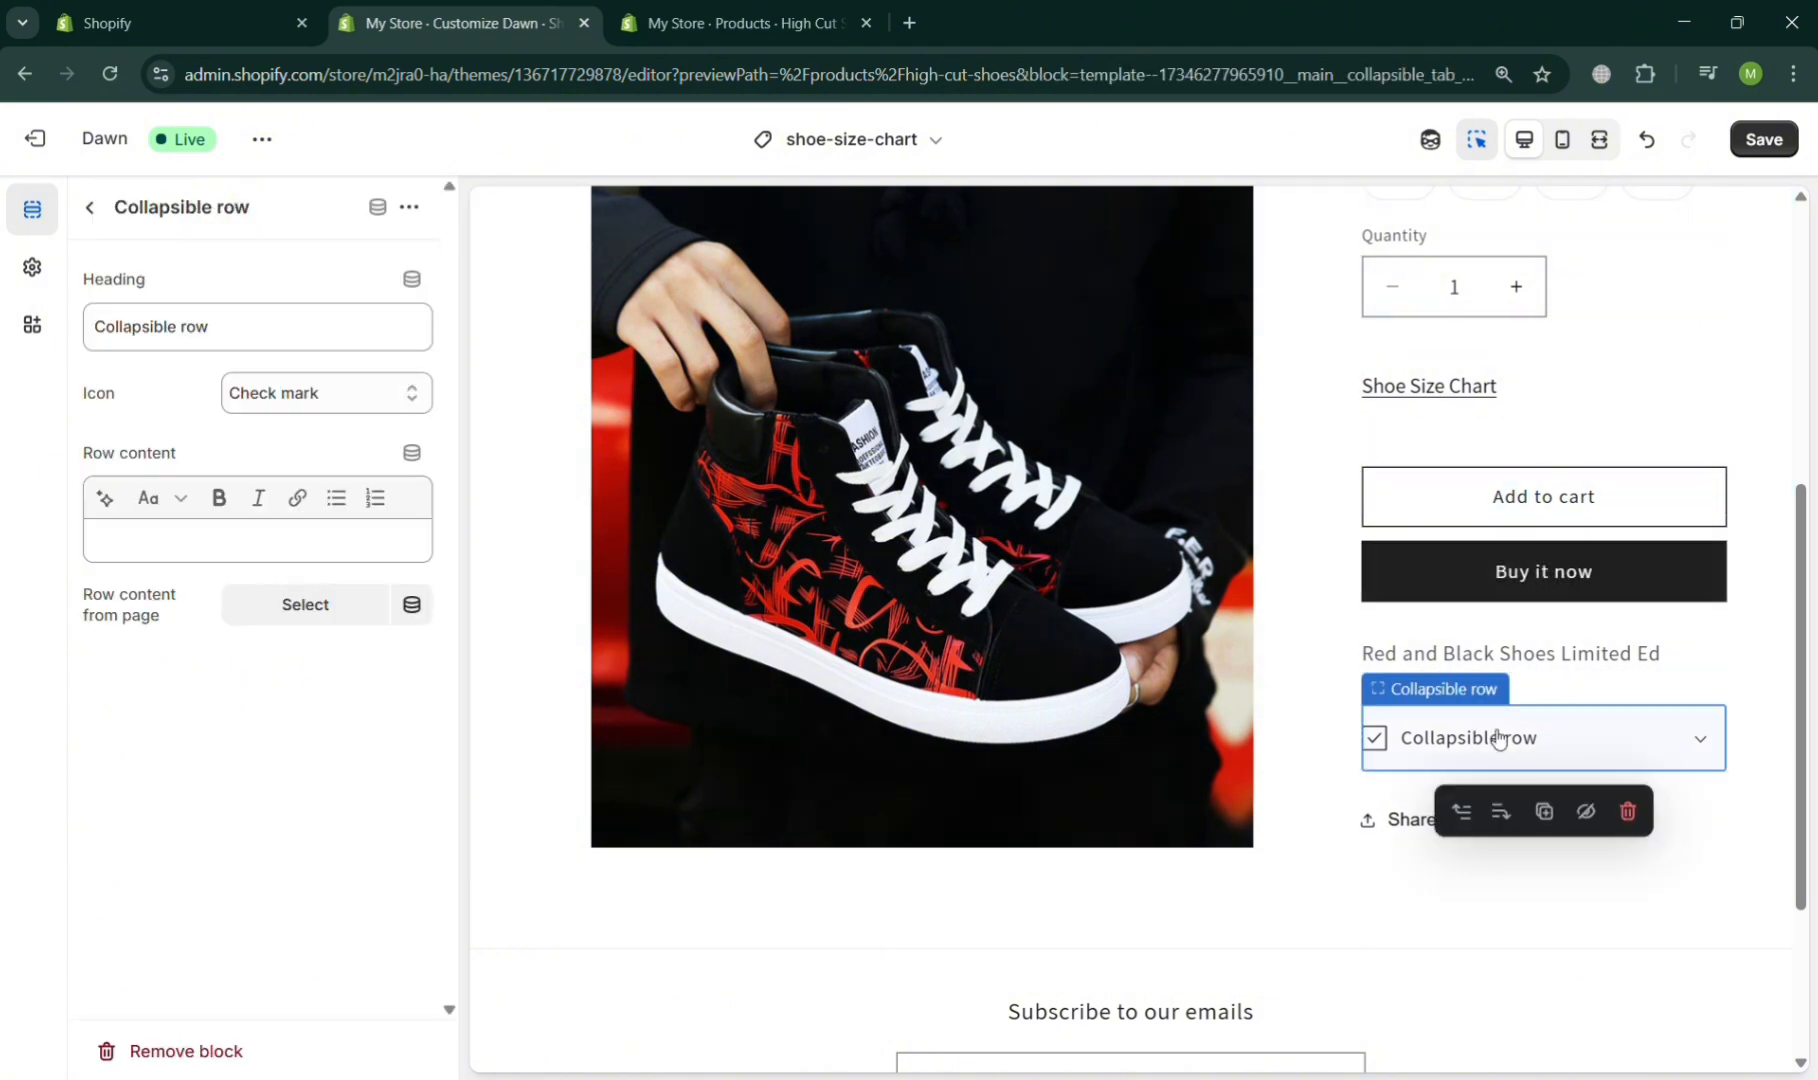
click(232, 326)
key(ctrl+a)
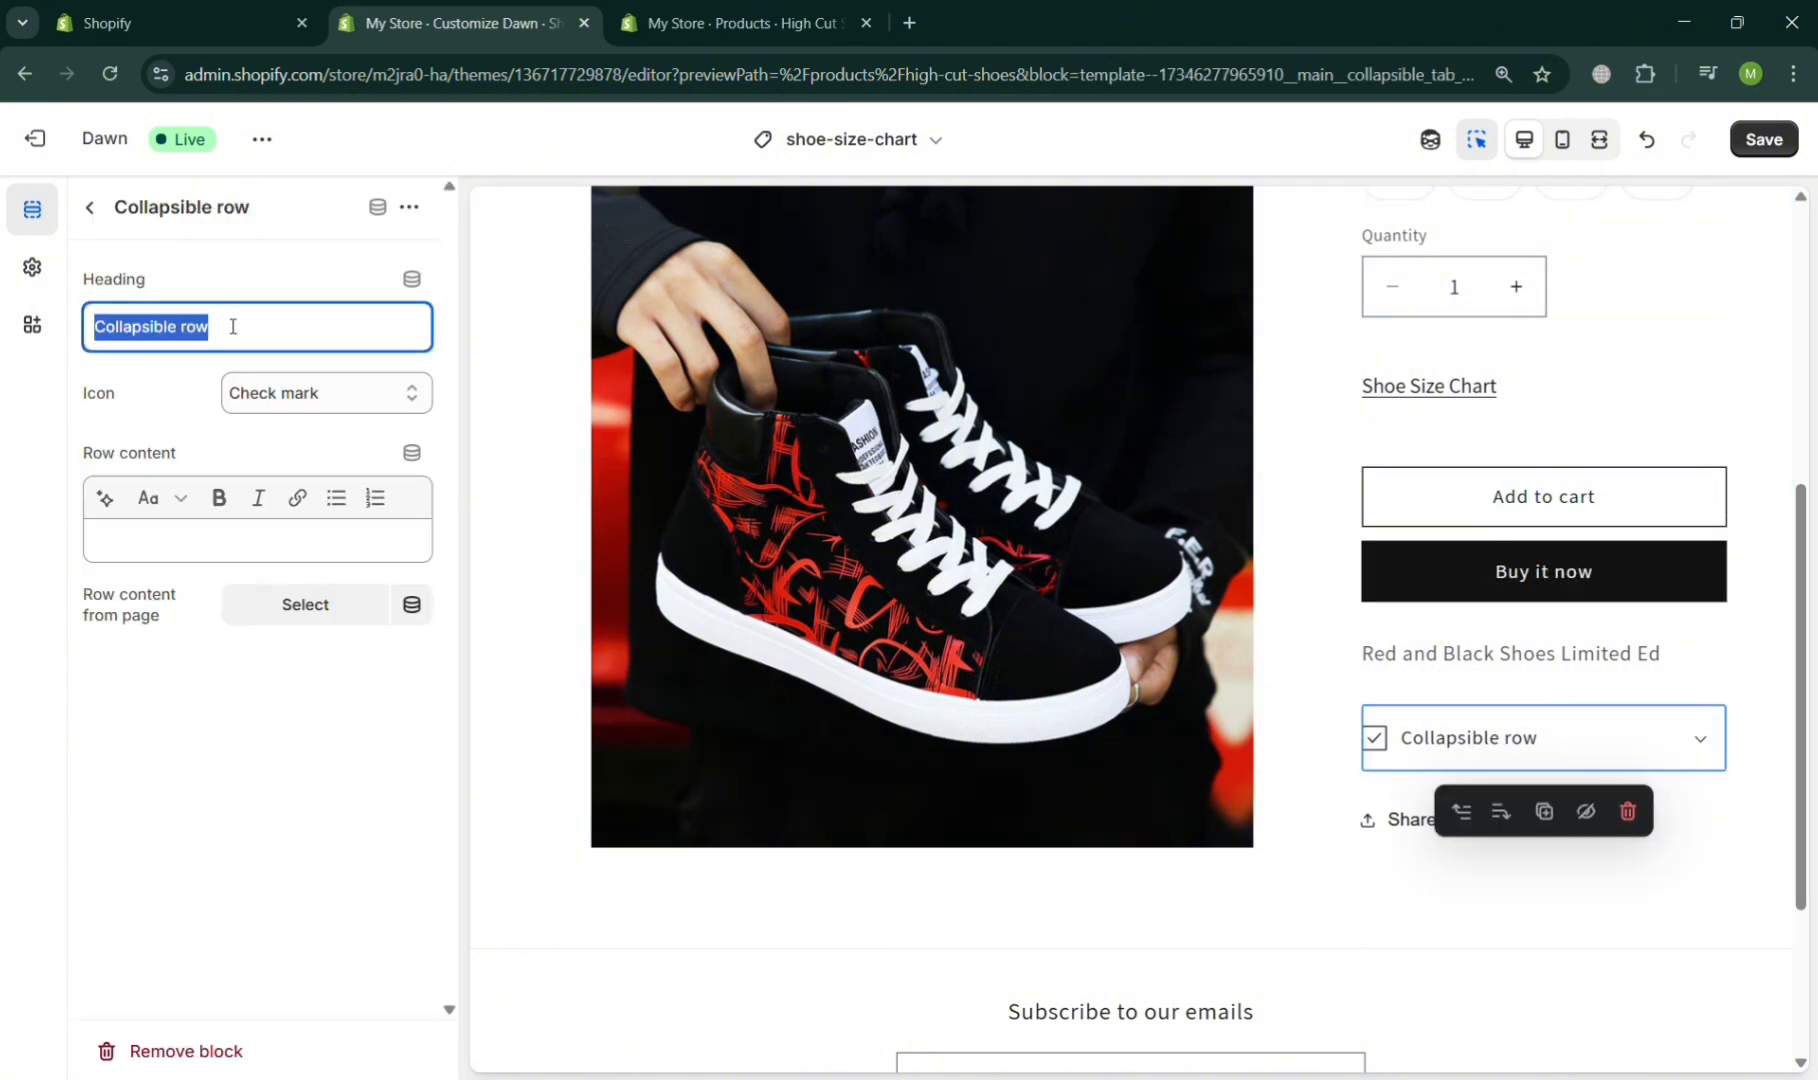
text(S)
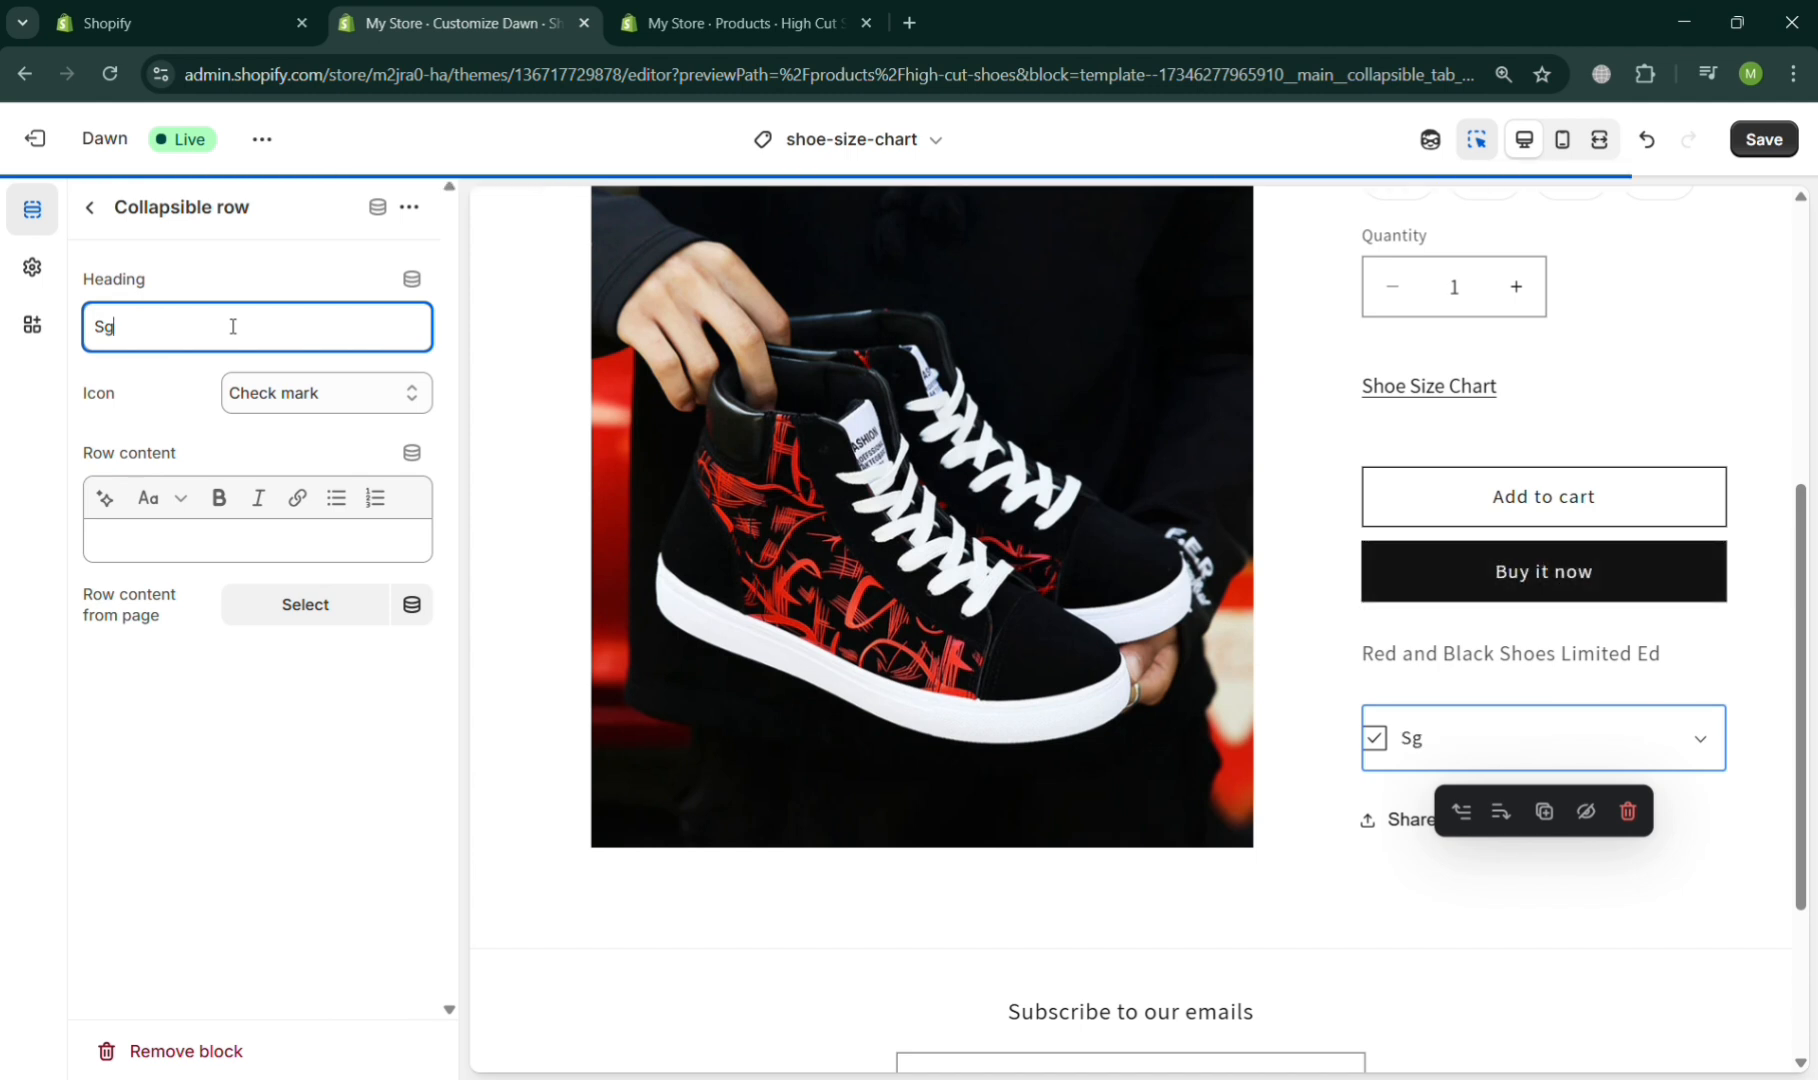
text(h)
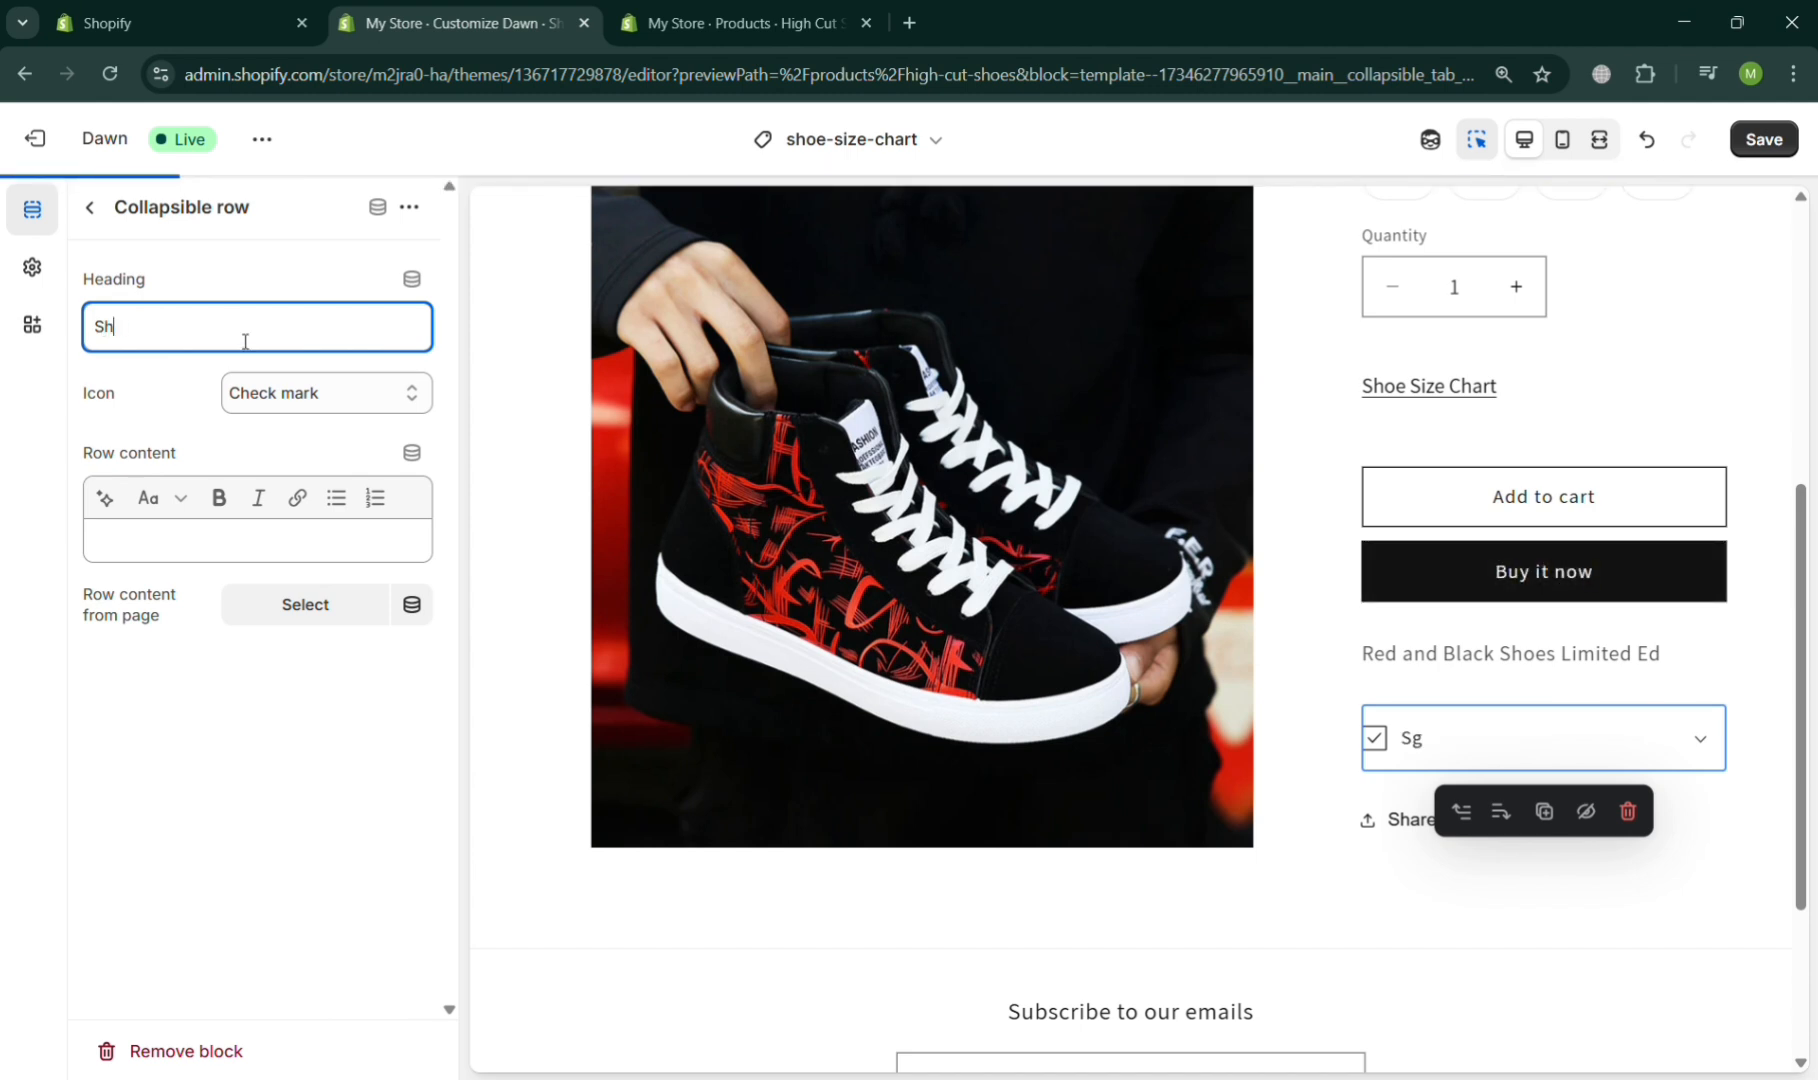
text(oe Size Chart)
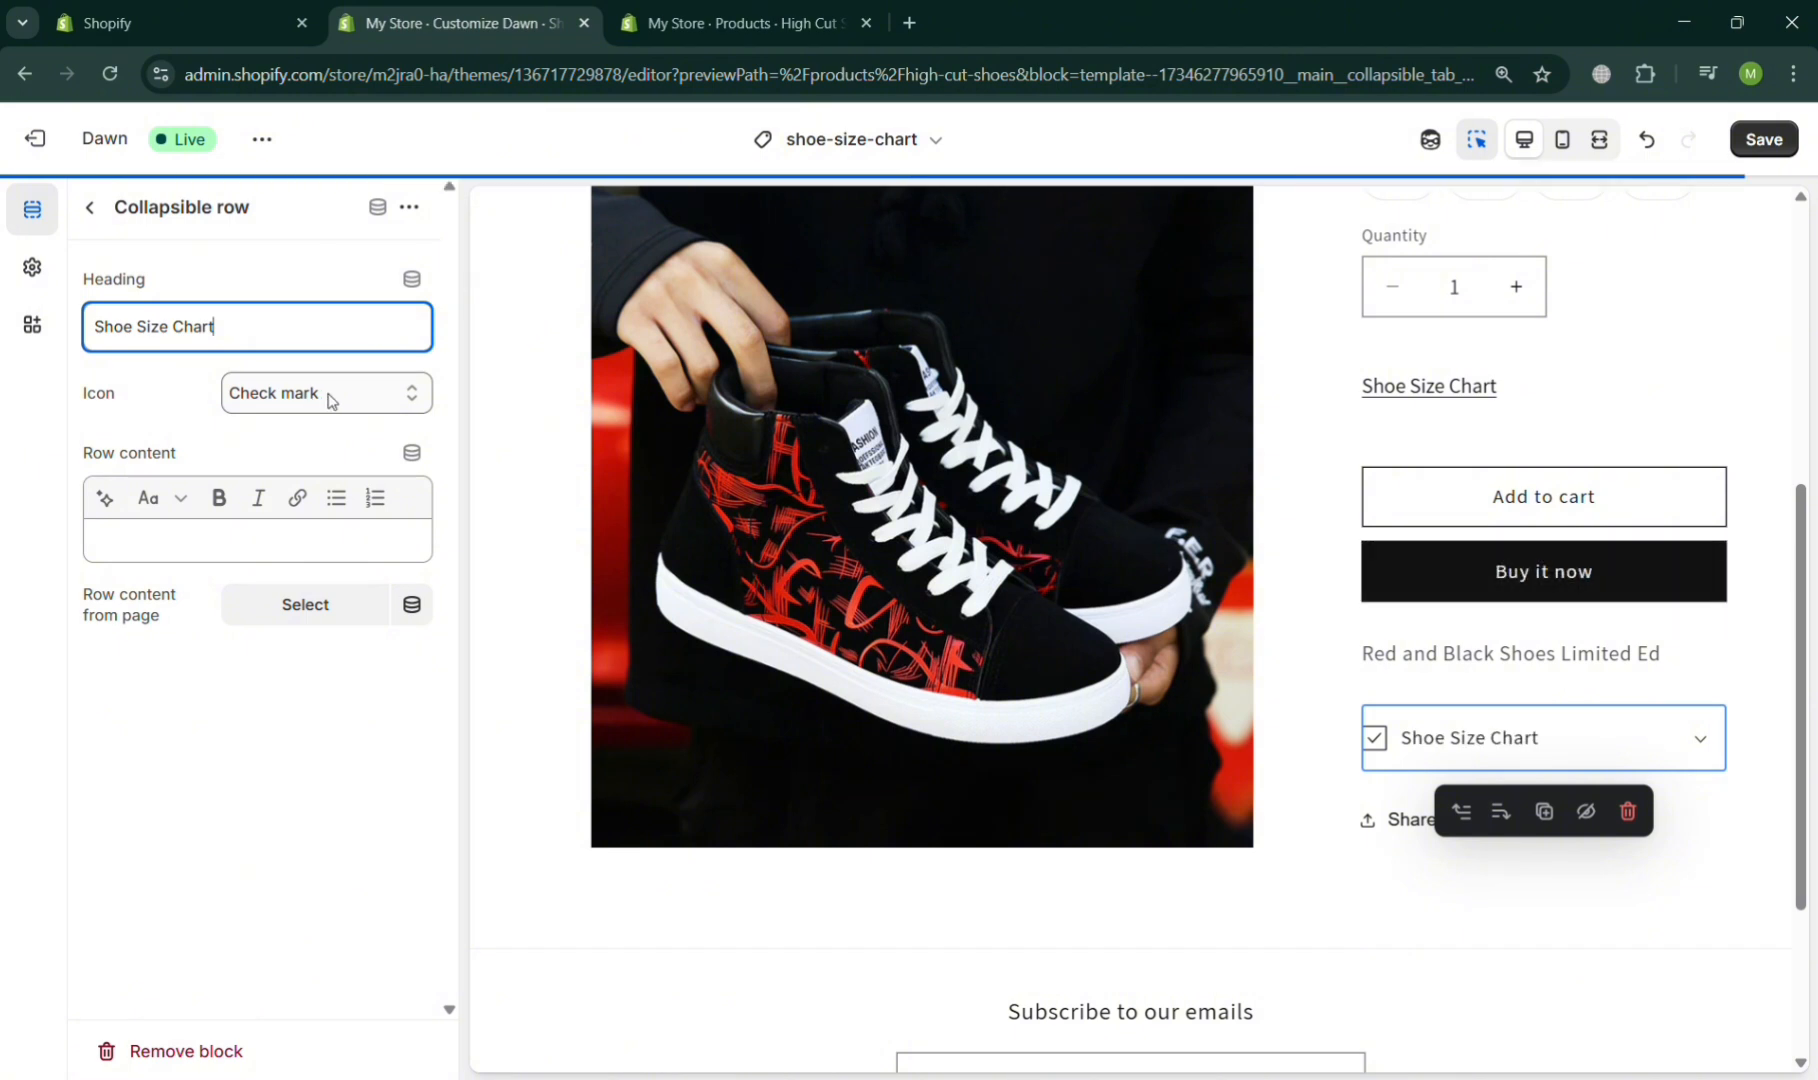
- Set the collapsible row's icon to Ruler and use the Shoe Size Chart page as its content
key(Tab)
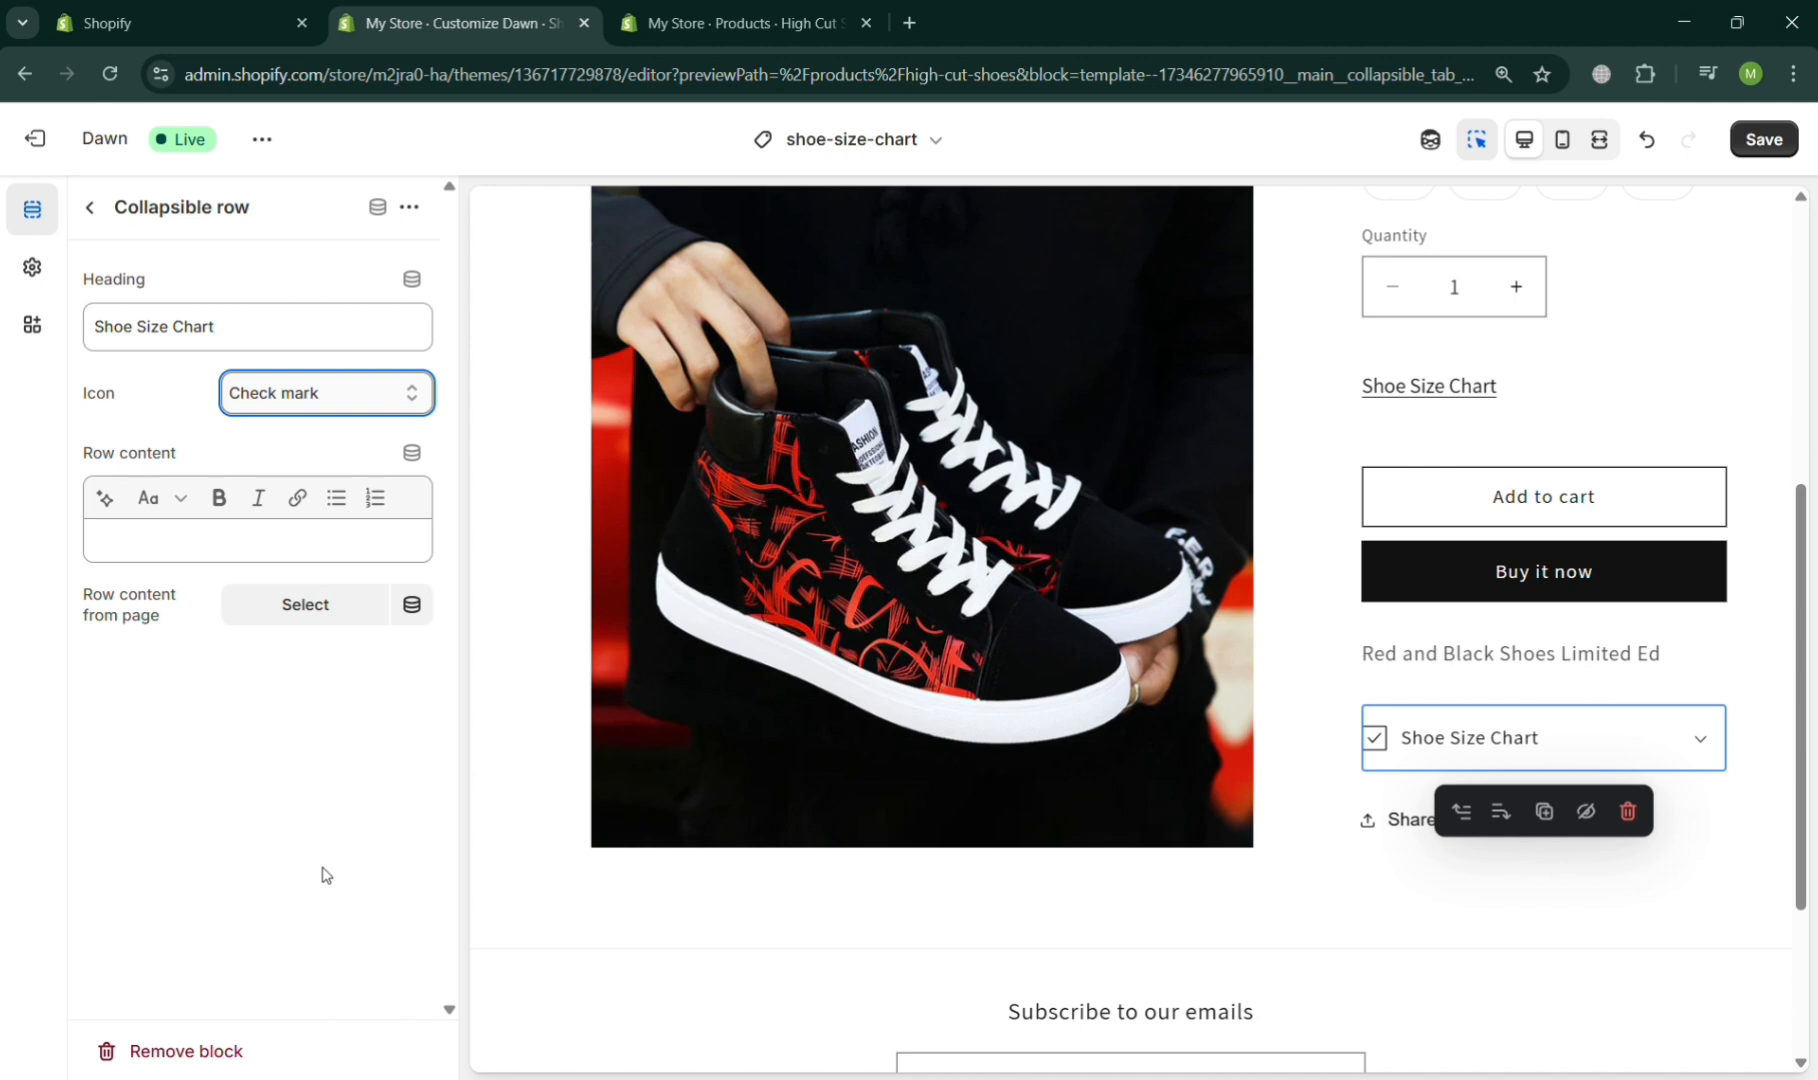
click(290, 826)
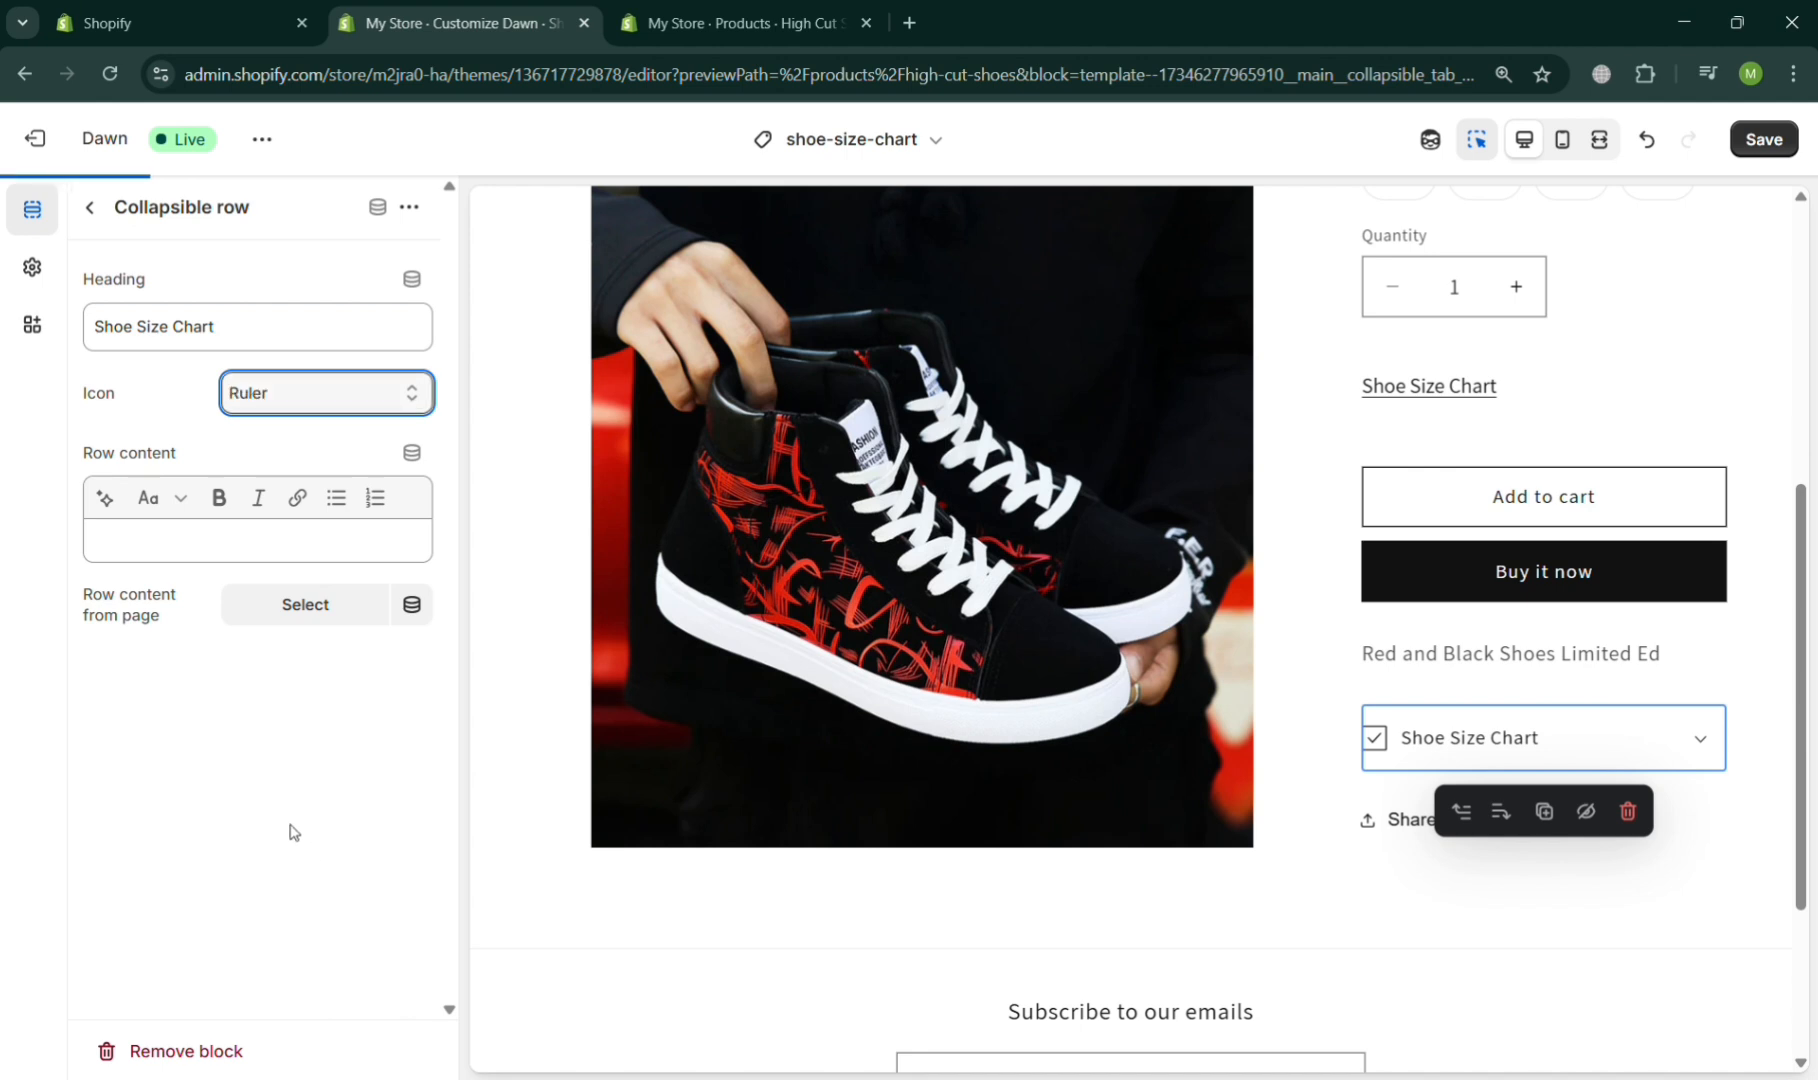
click(340, 606)
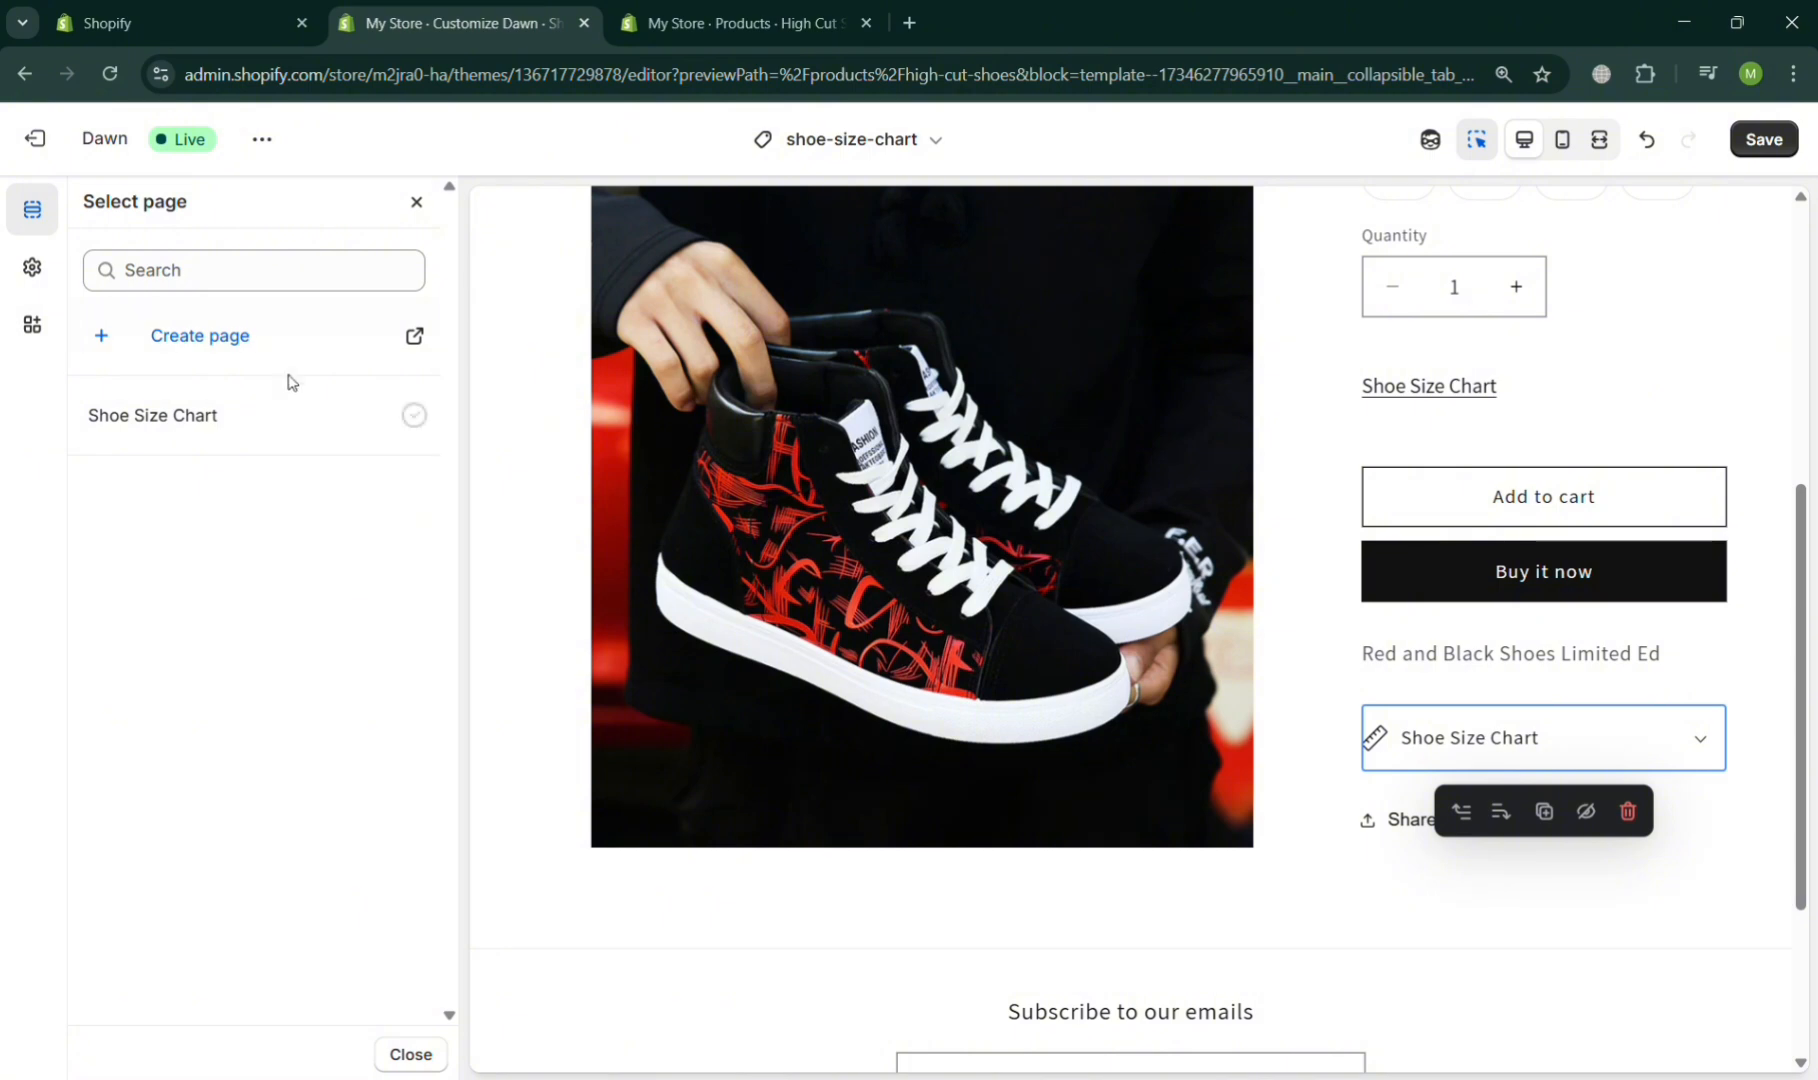
click(281, 422)
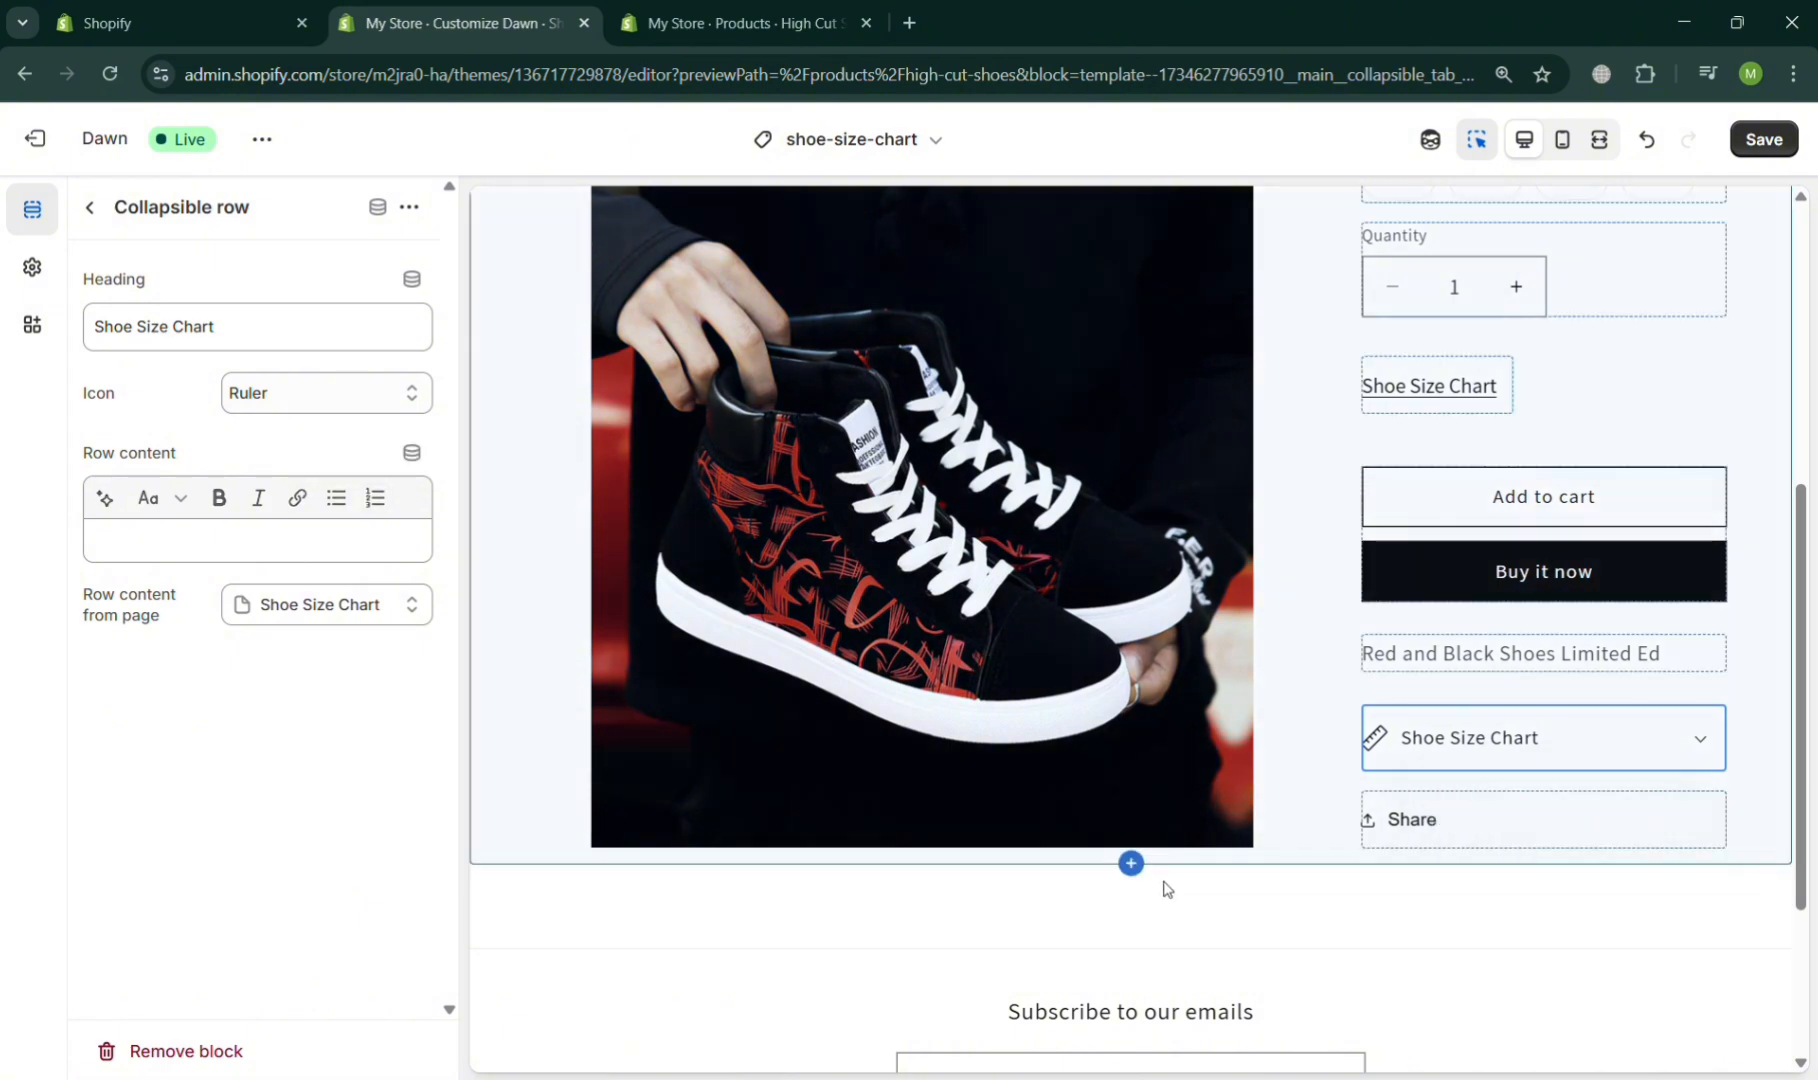
- Expand the Shoe Size Chart row in the preview to check its content, and save the template
click(1686, 748)
scroll(1694, 749, down, 8)
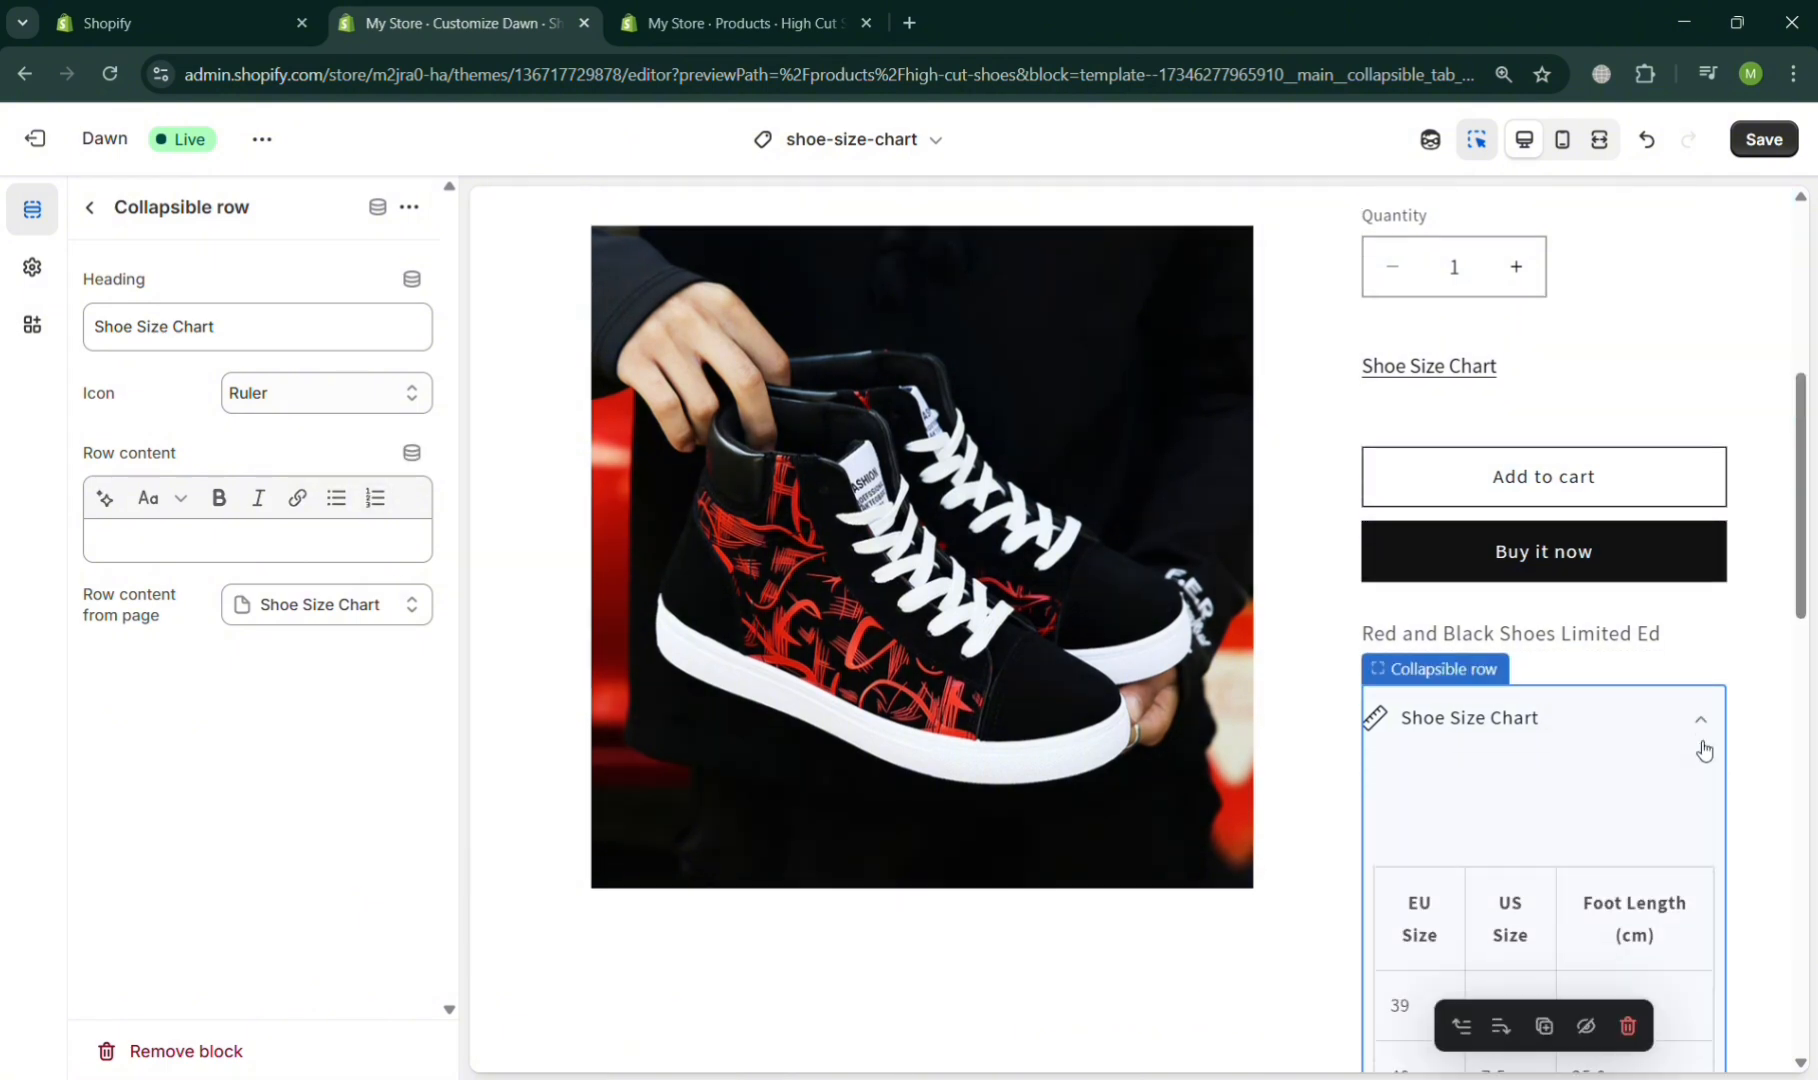
scroll(1697, 748, down, 3)
scroll(1697, 748, up, 12)
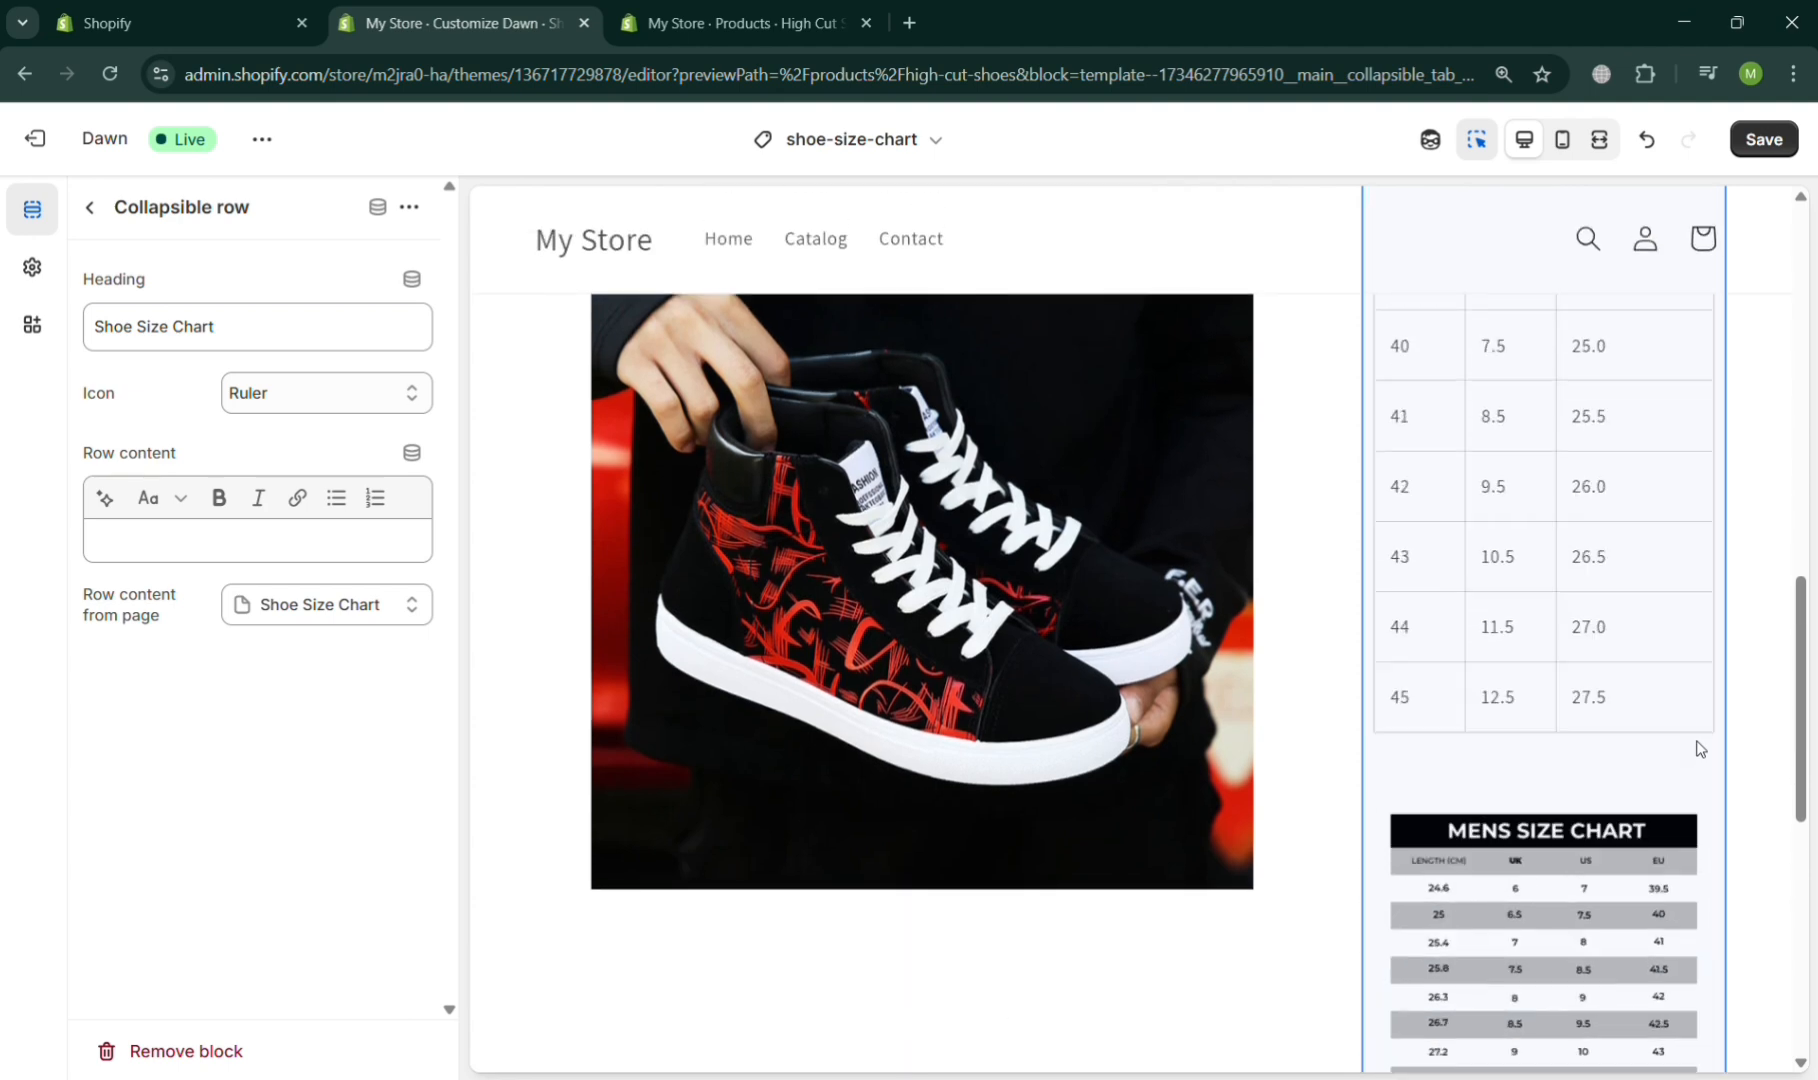
scroll(1697, 748, up, 1)
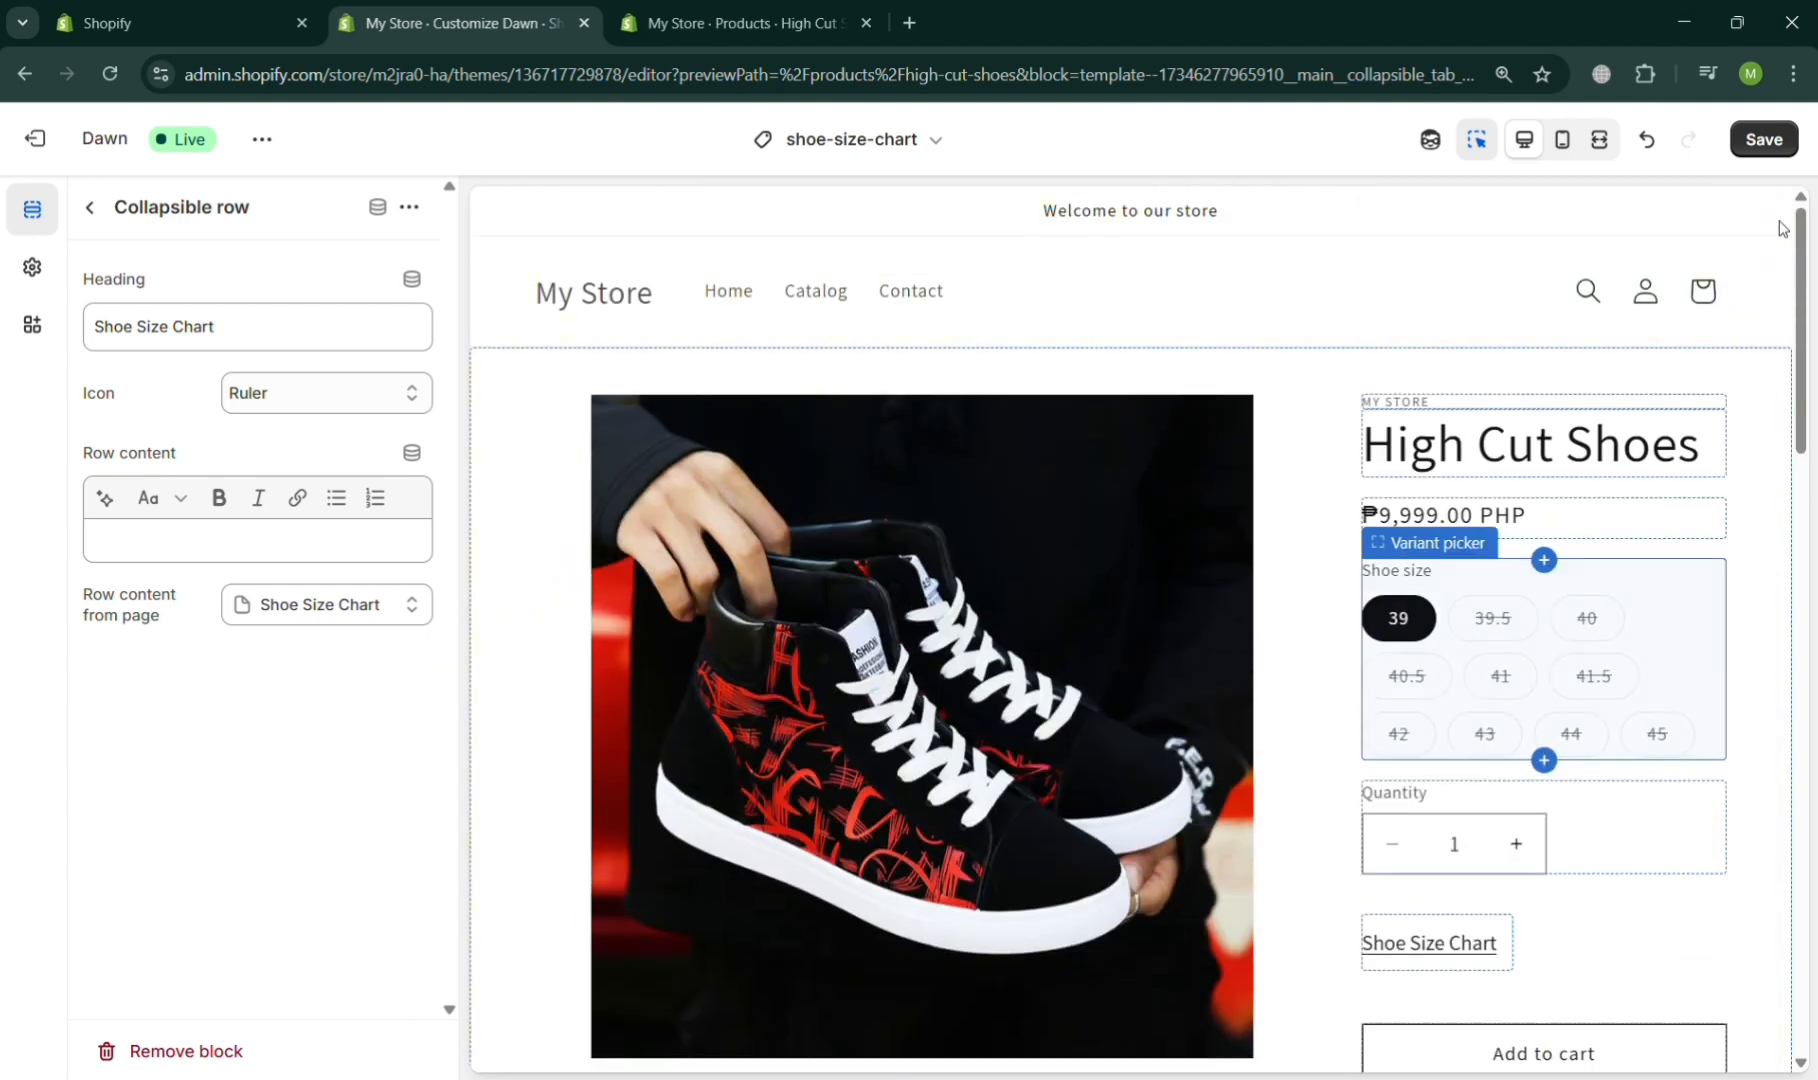
click(1790, 142)
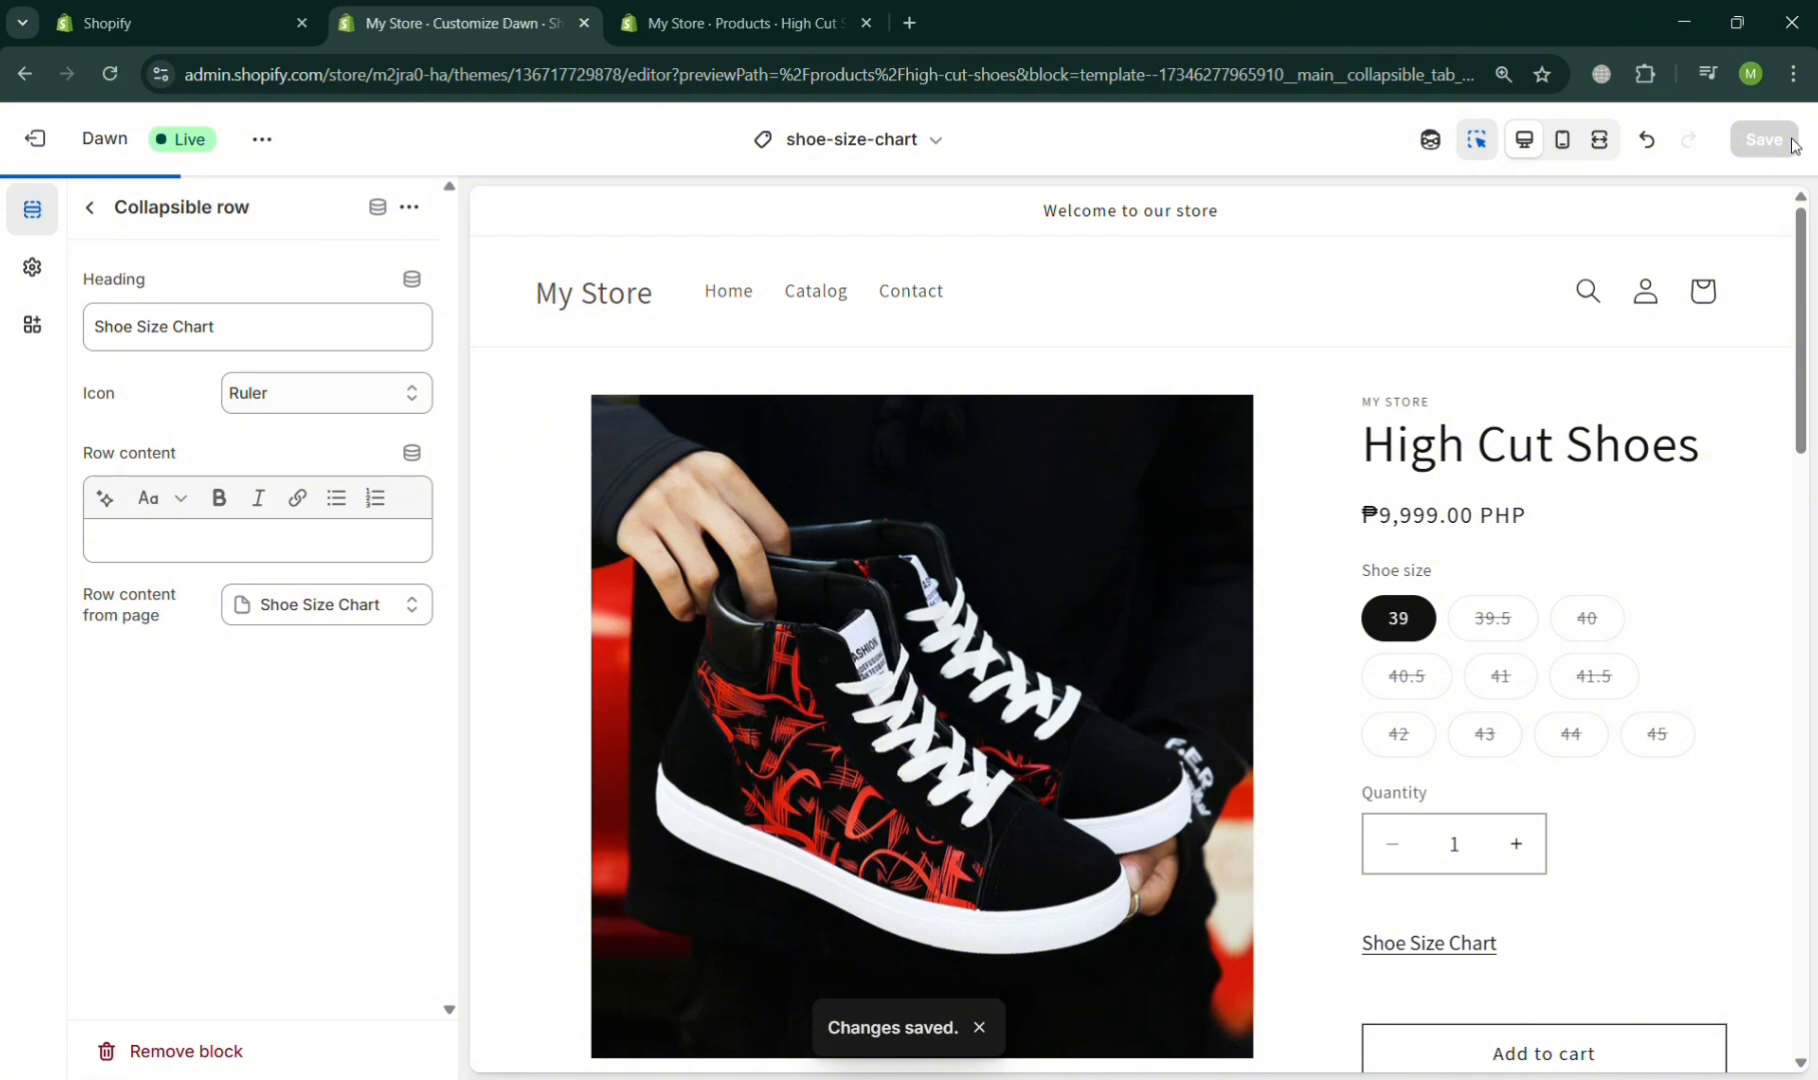
scroll(1801, 234, up, 3)
scroll(1801, 236, up, 1)
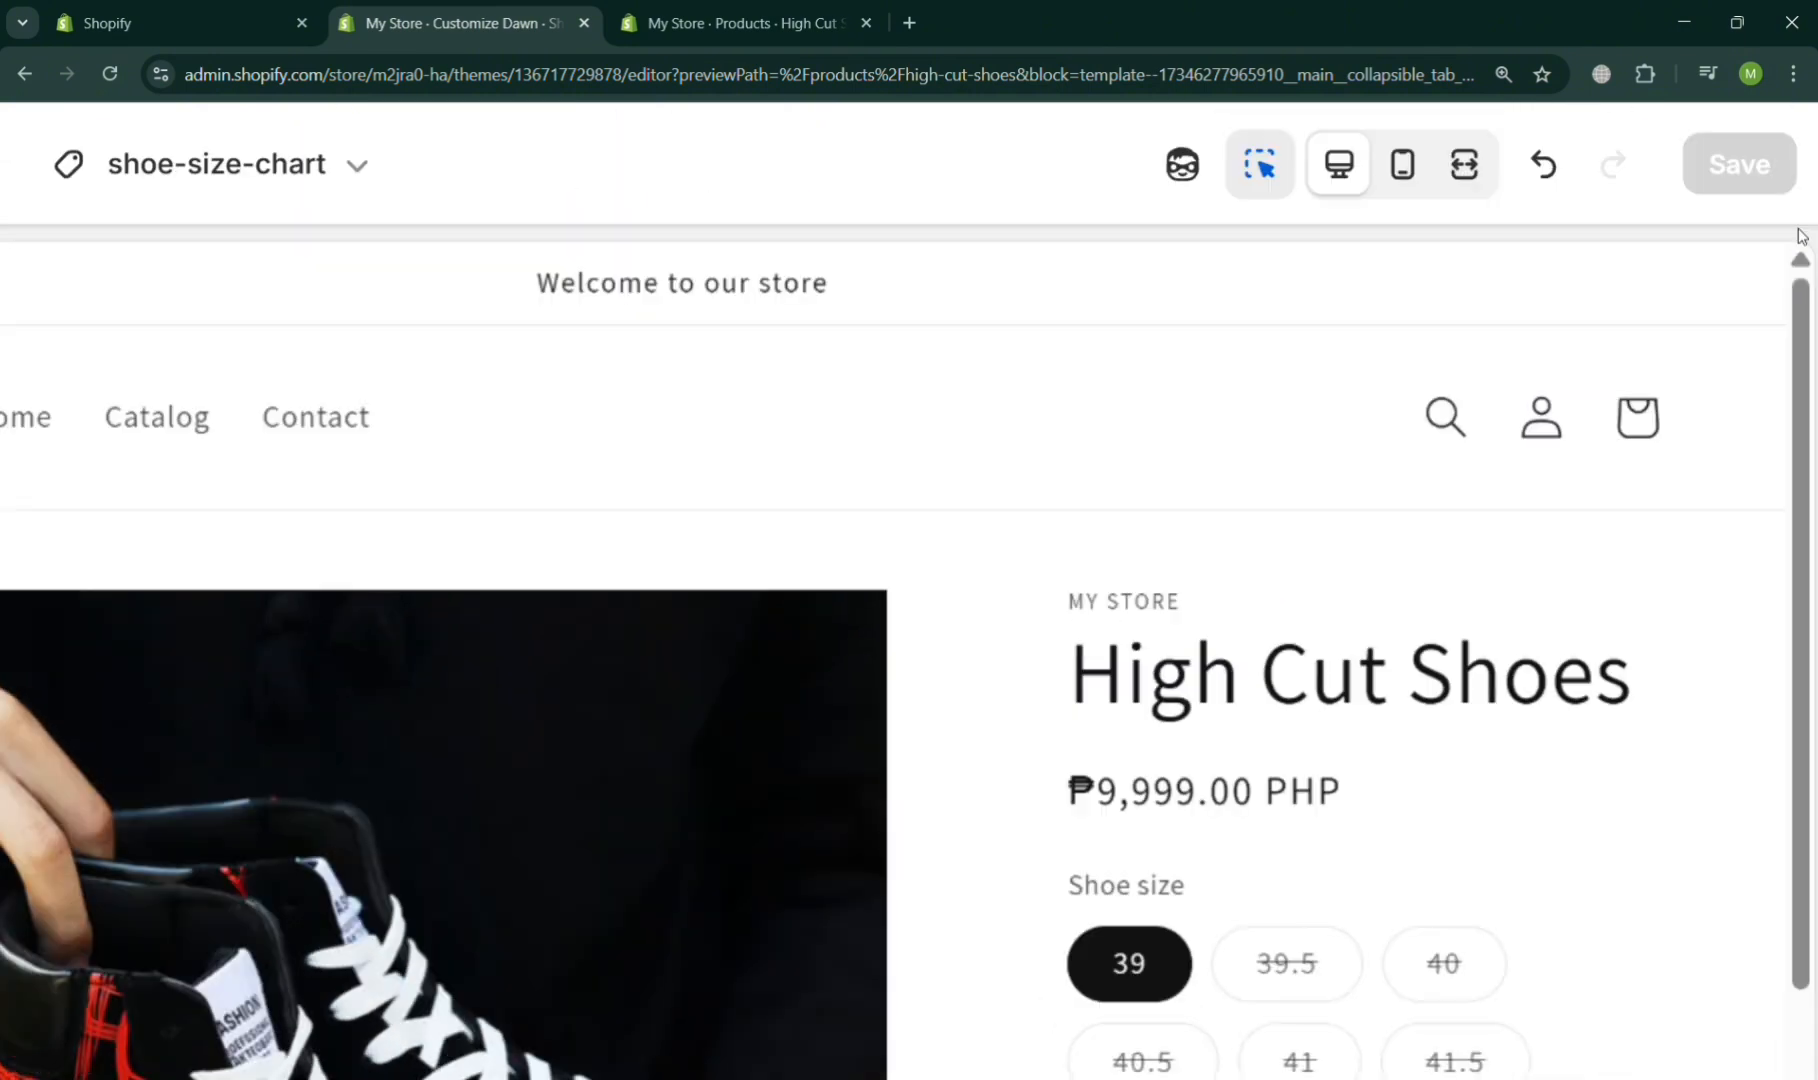
scroll(1801, 236, down, 4)
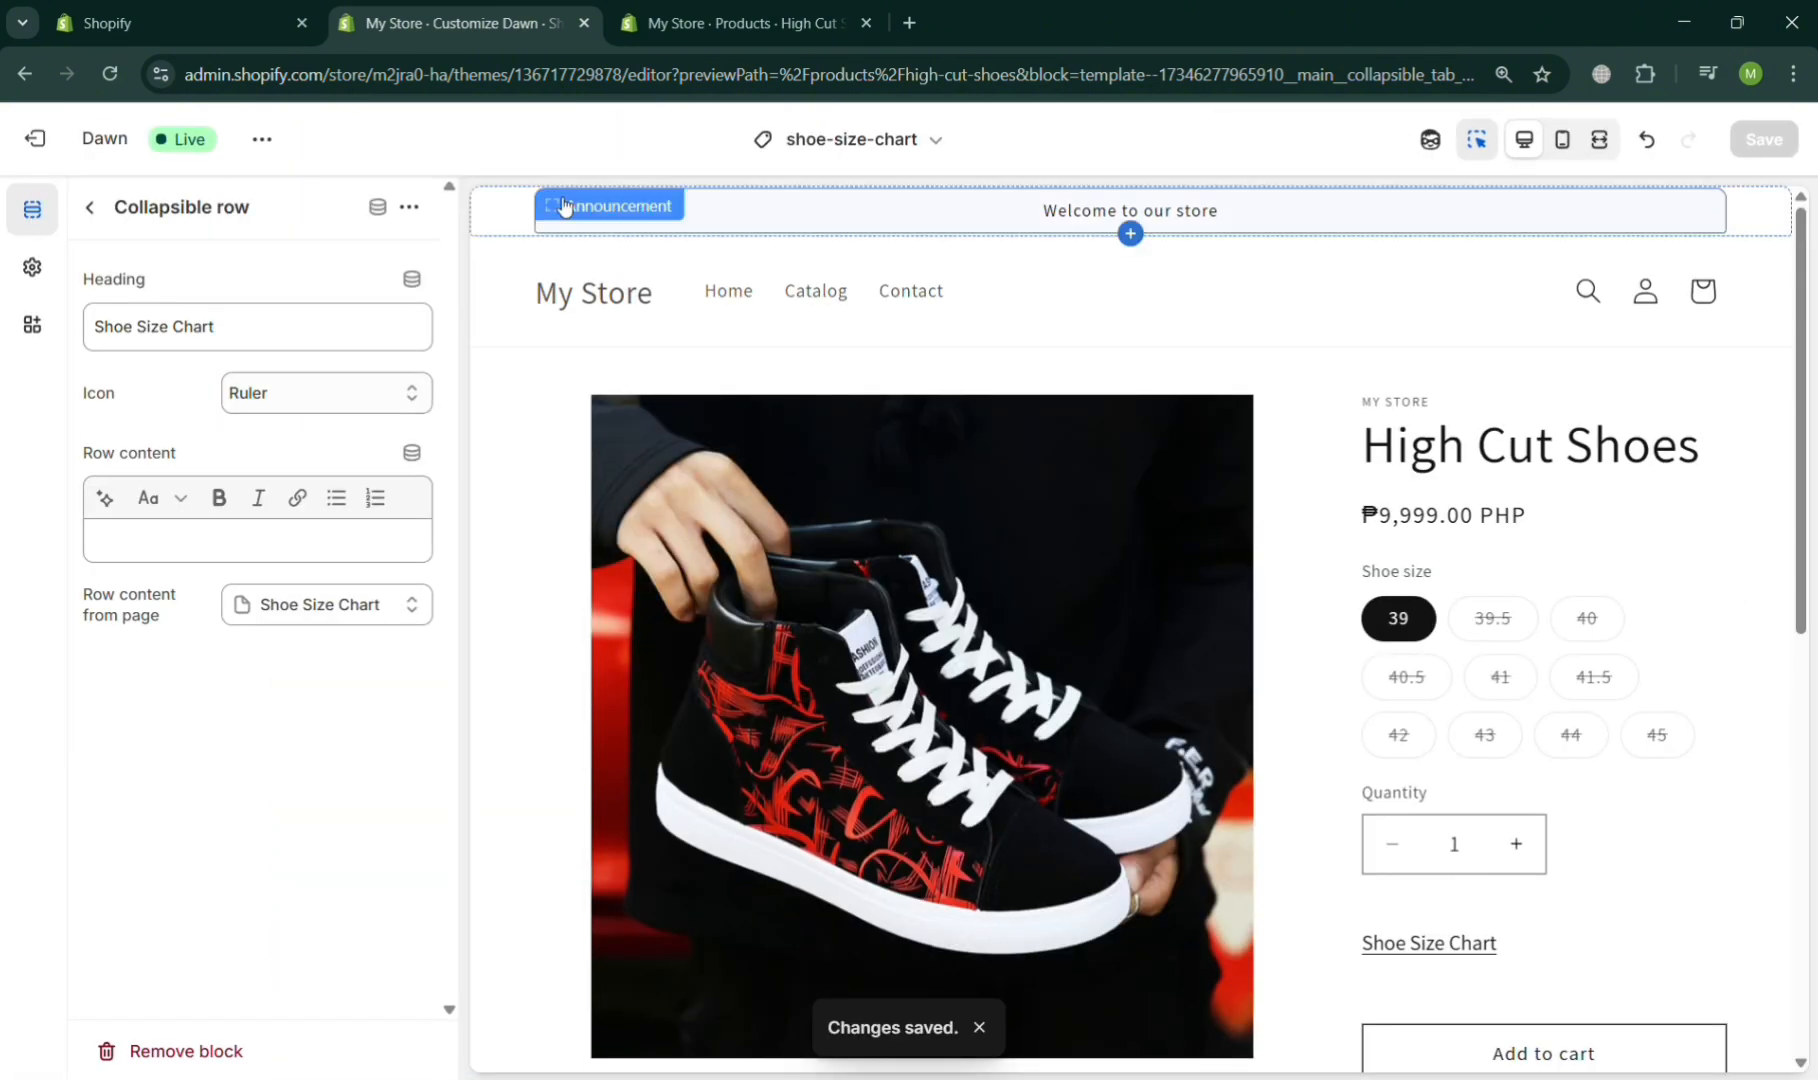
- Exit the theme editor and open the High Cut Shoes product page in the online store
click(69, 142)
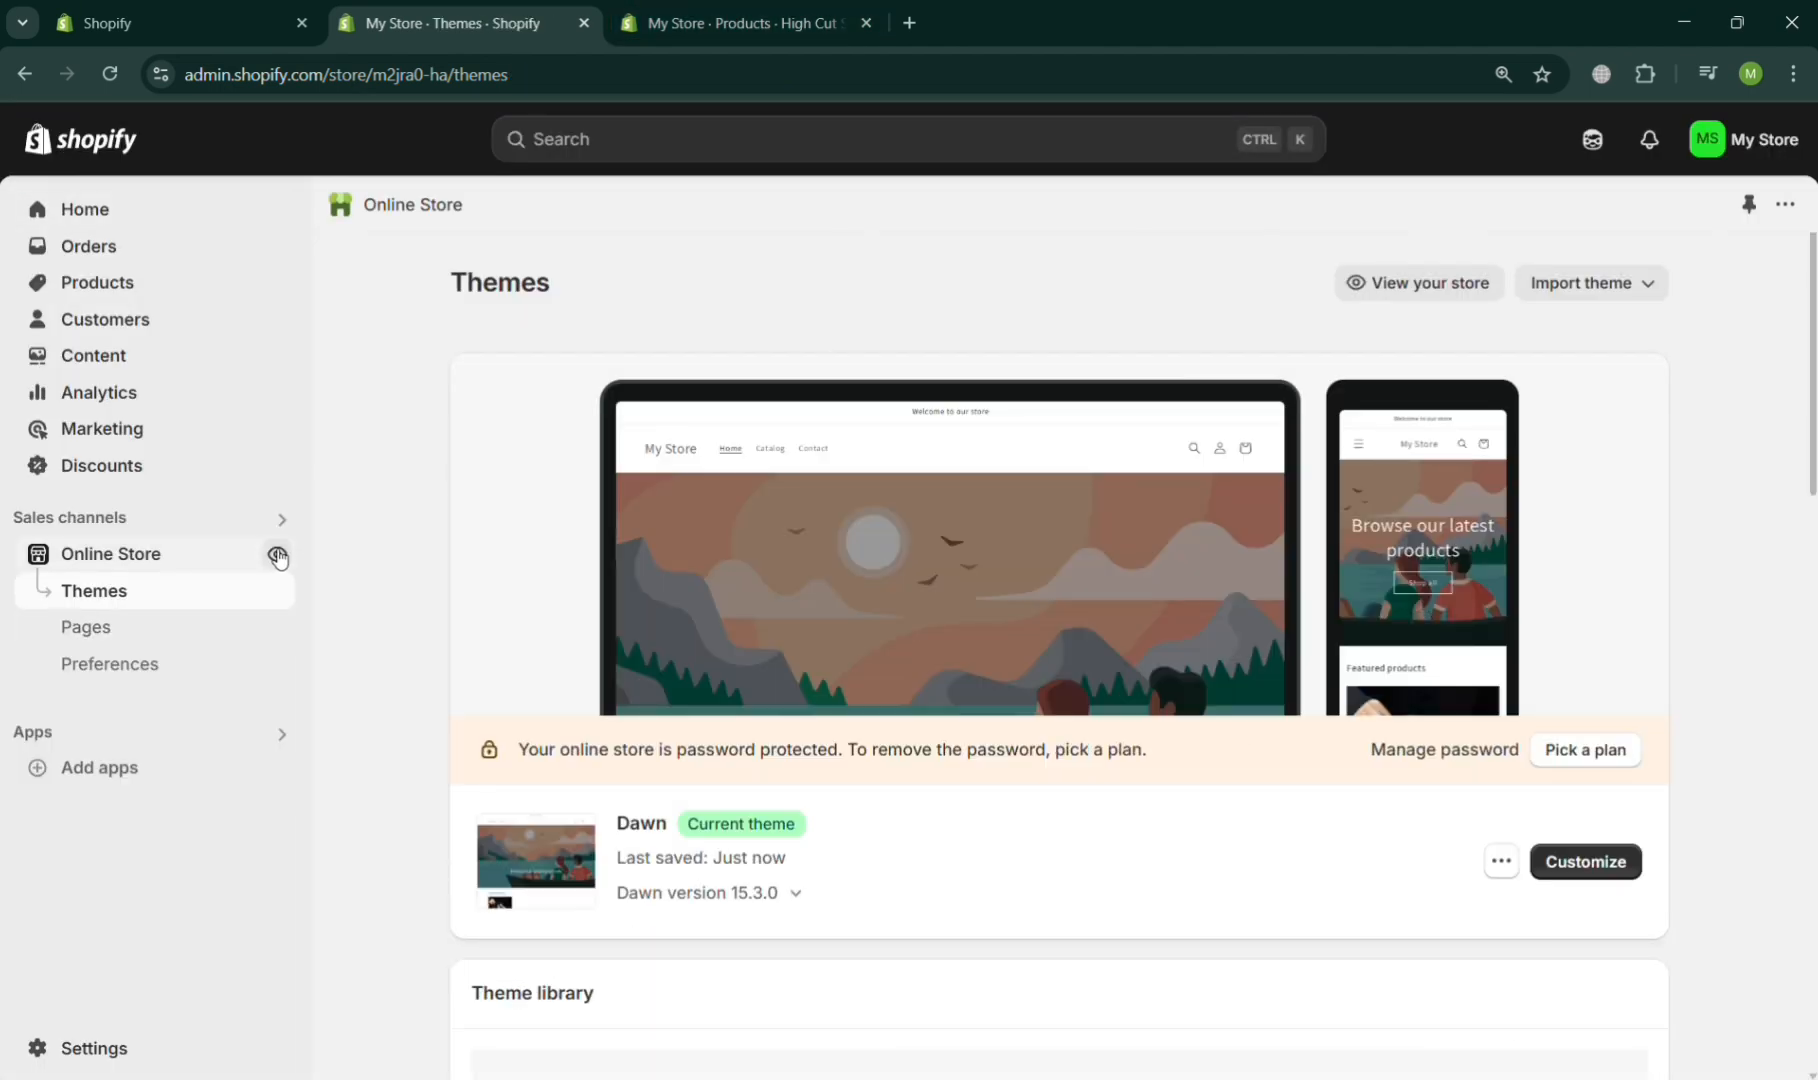
click(276, 555)
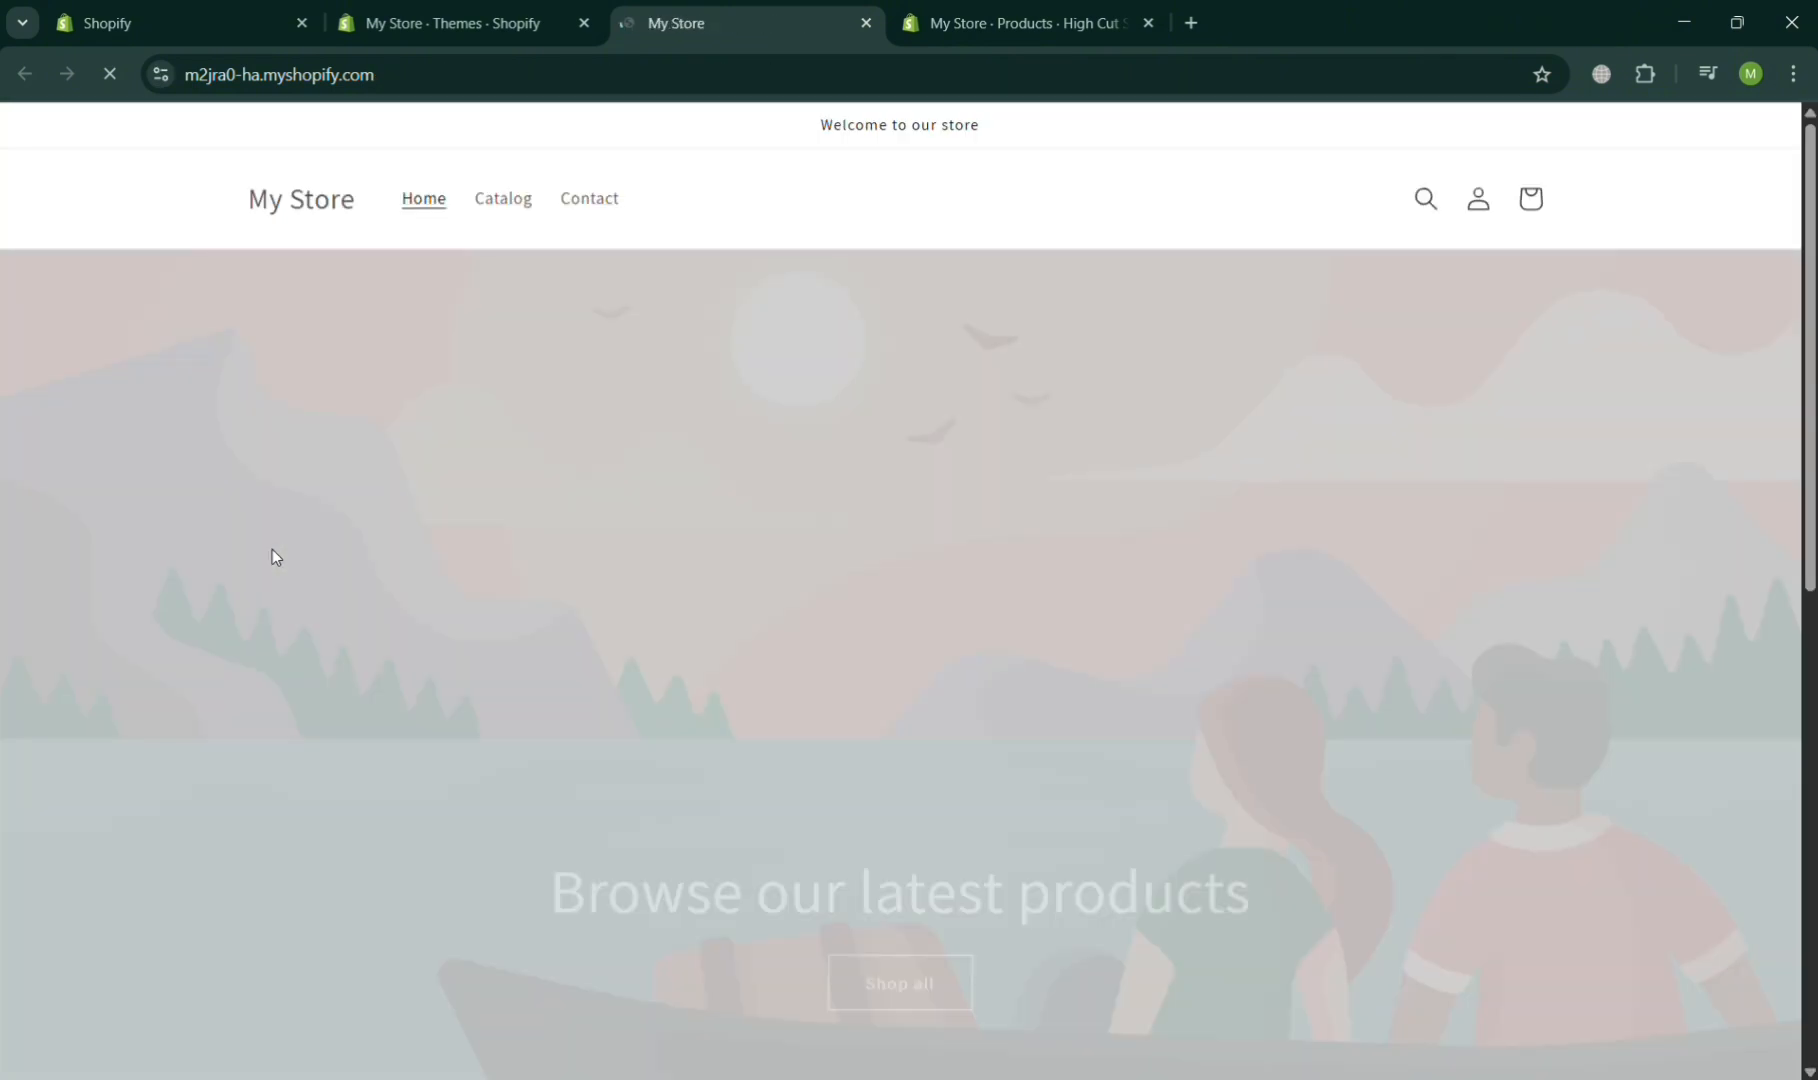
scroll(866, 746, down, 8)
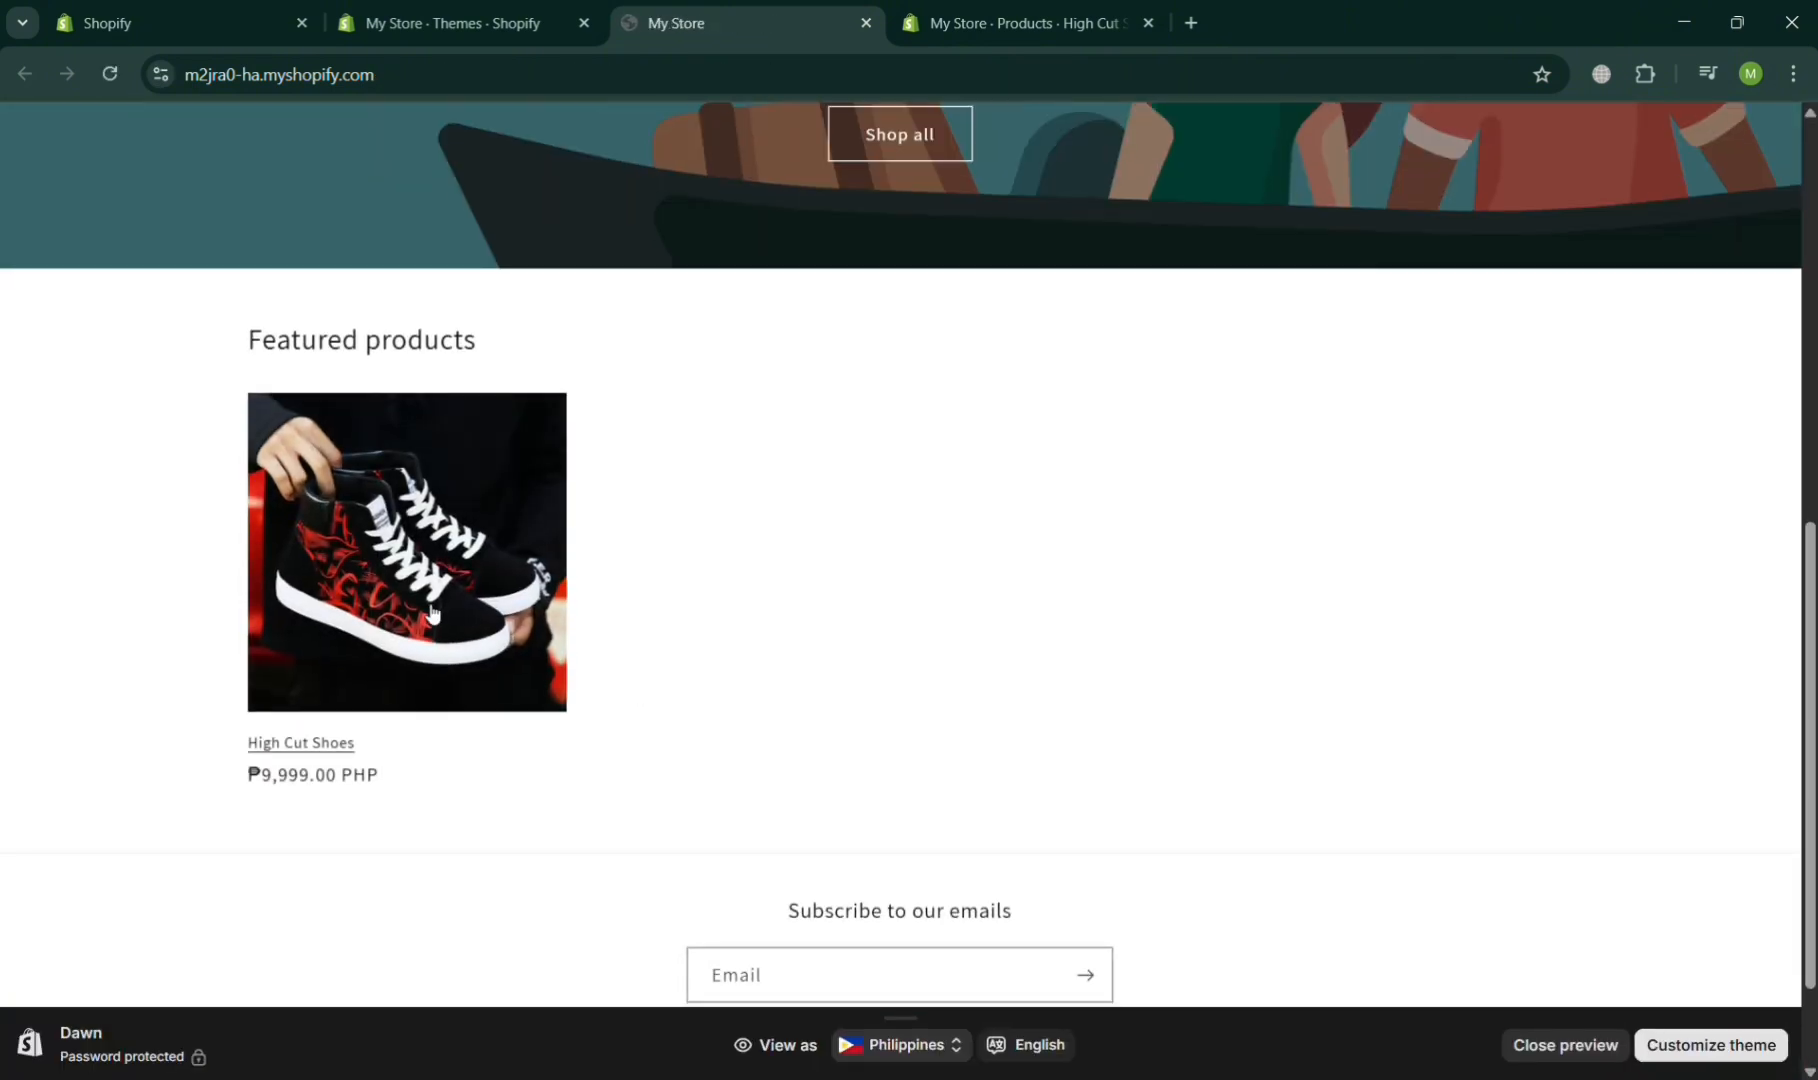
click(430, 612)
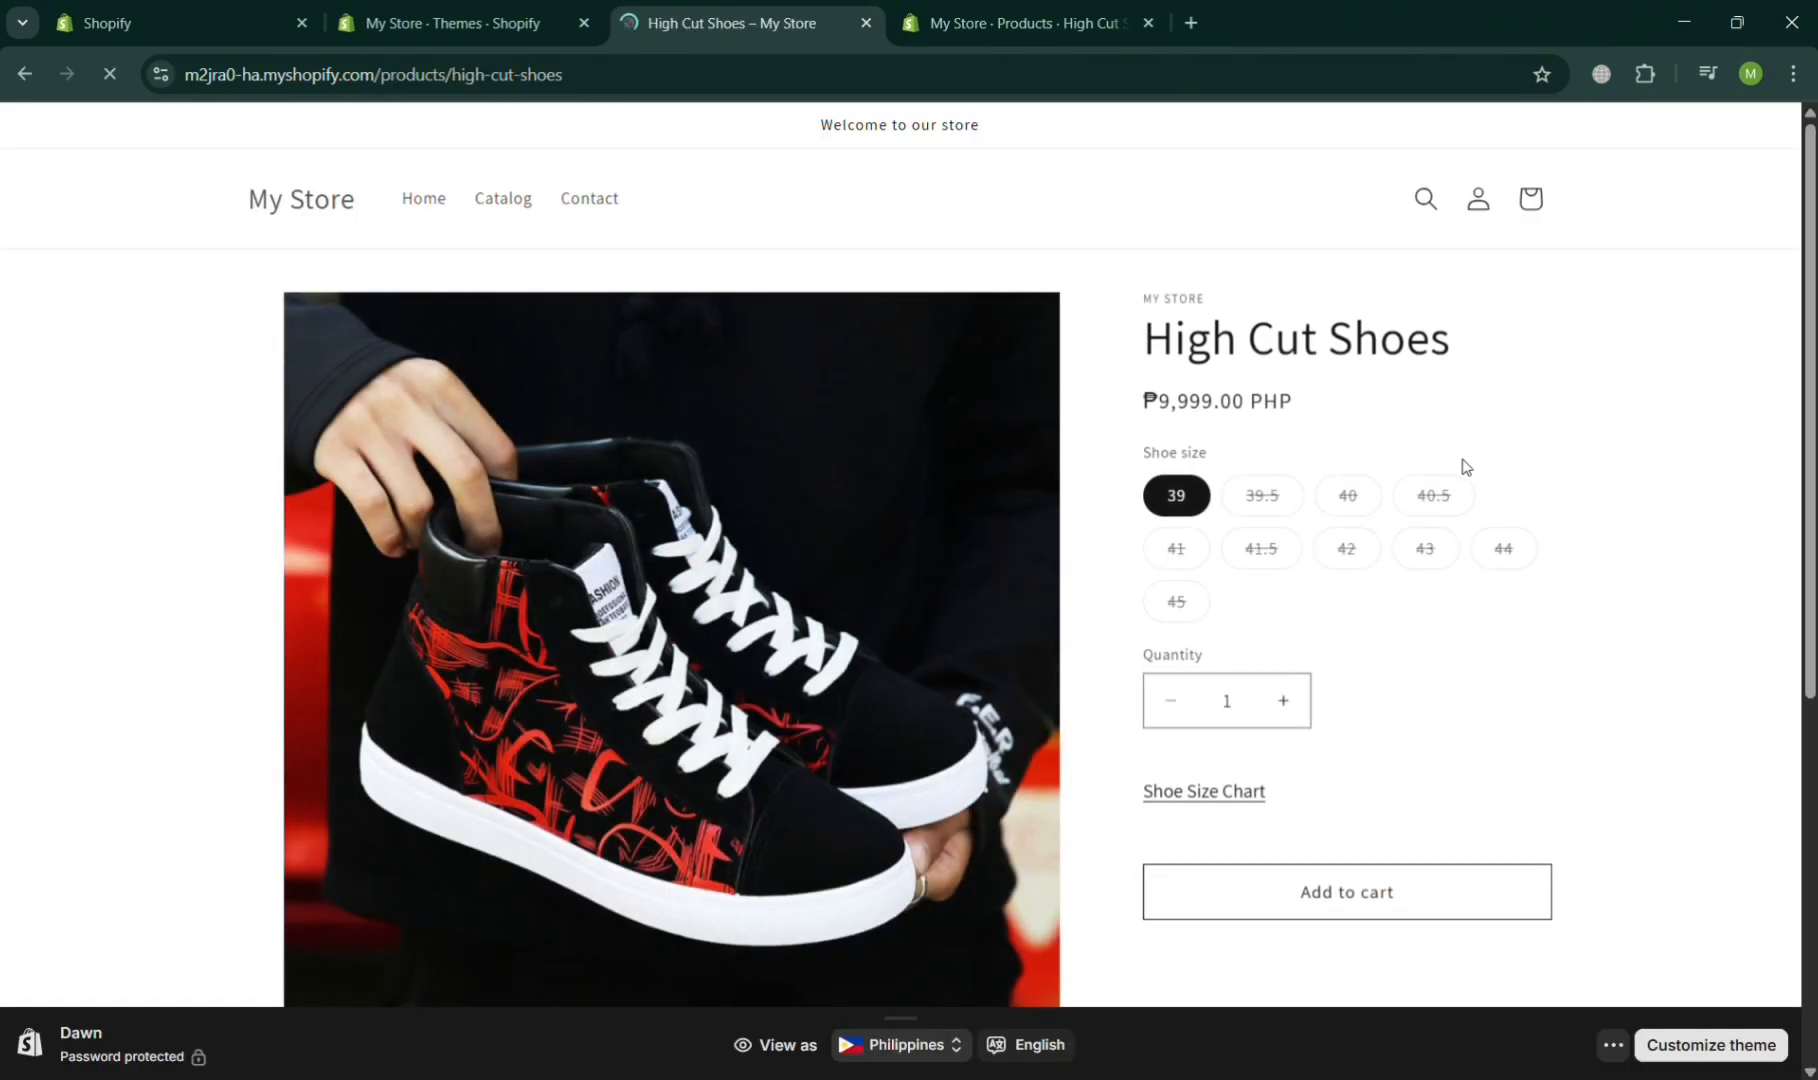
- Open the Shoe Size Chart pop-up link on the product page, review its size tables, and close it
scroll(1327, 629, down, 3)
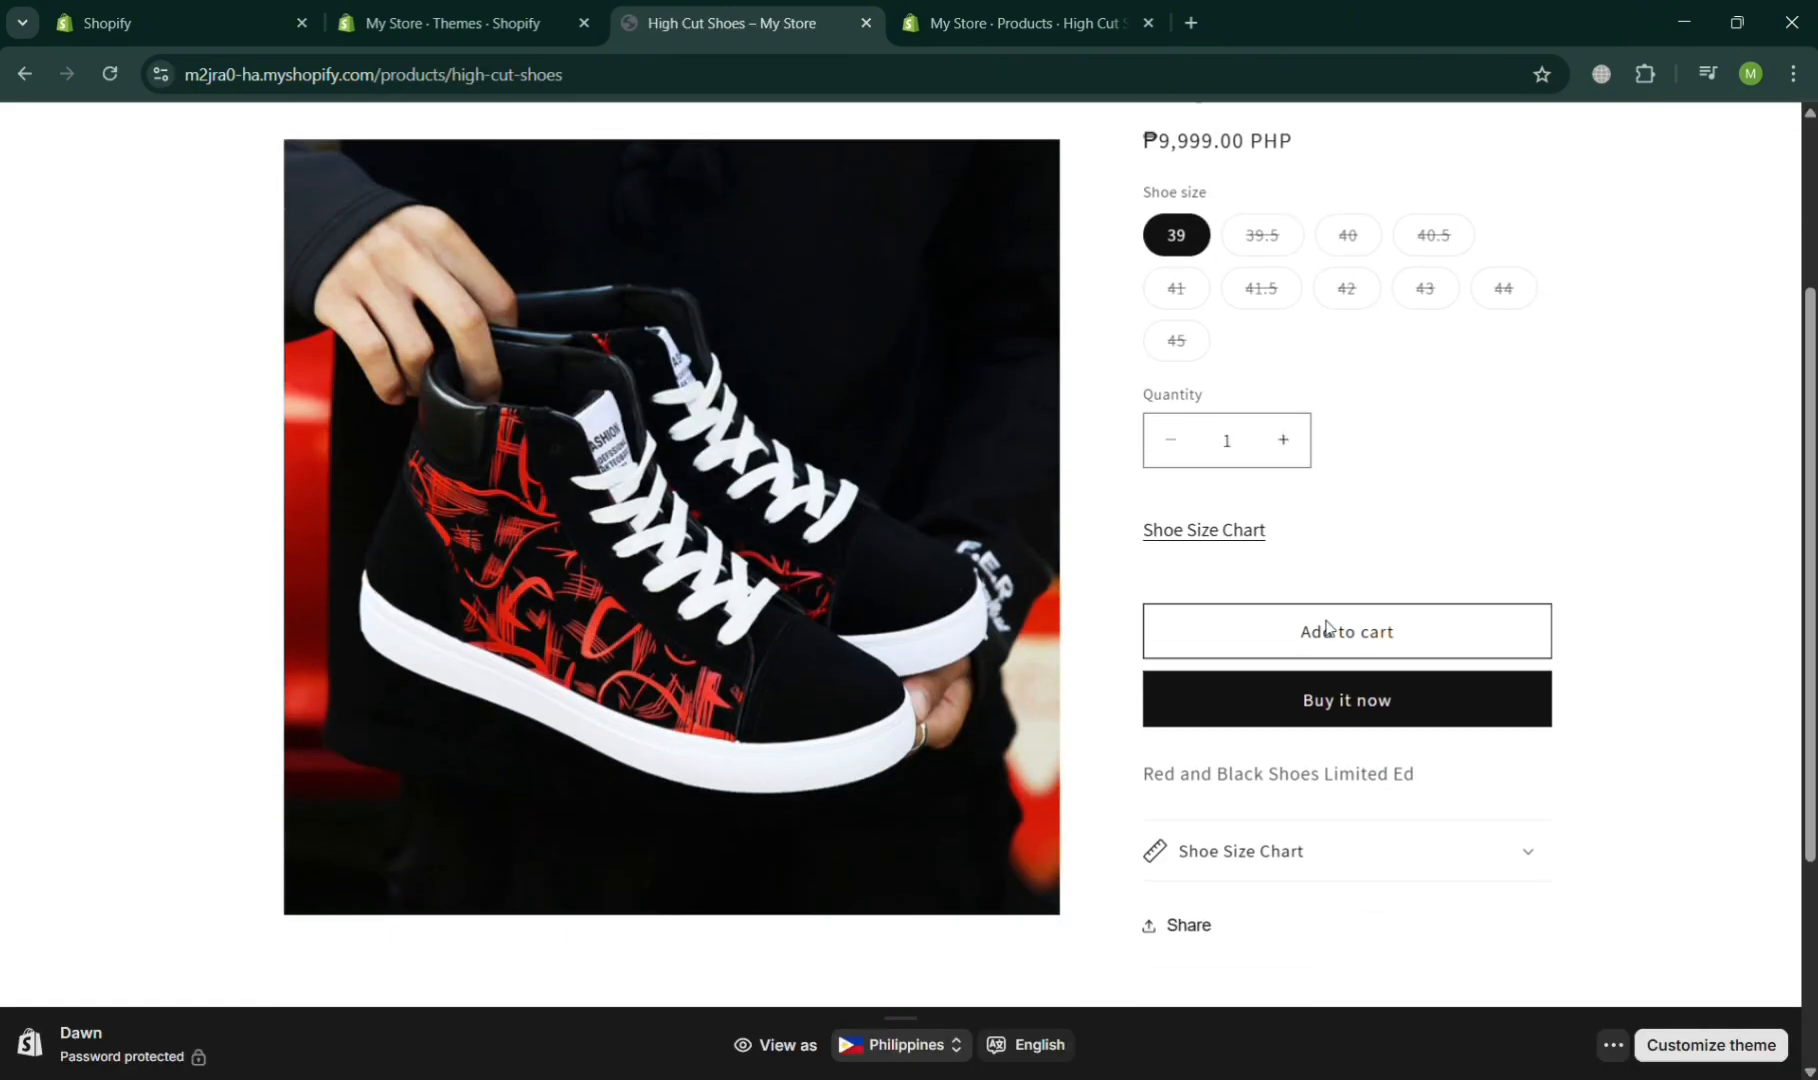
click(1227, 531)
scroll(1055, 597, down, 6)
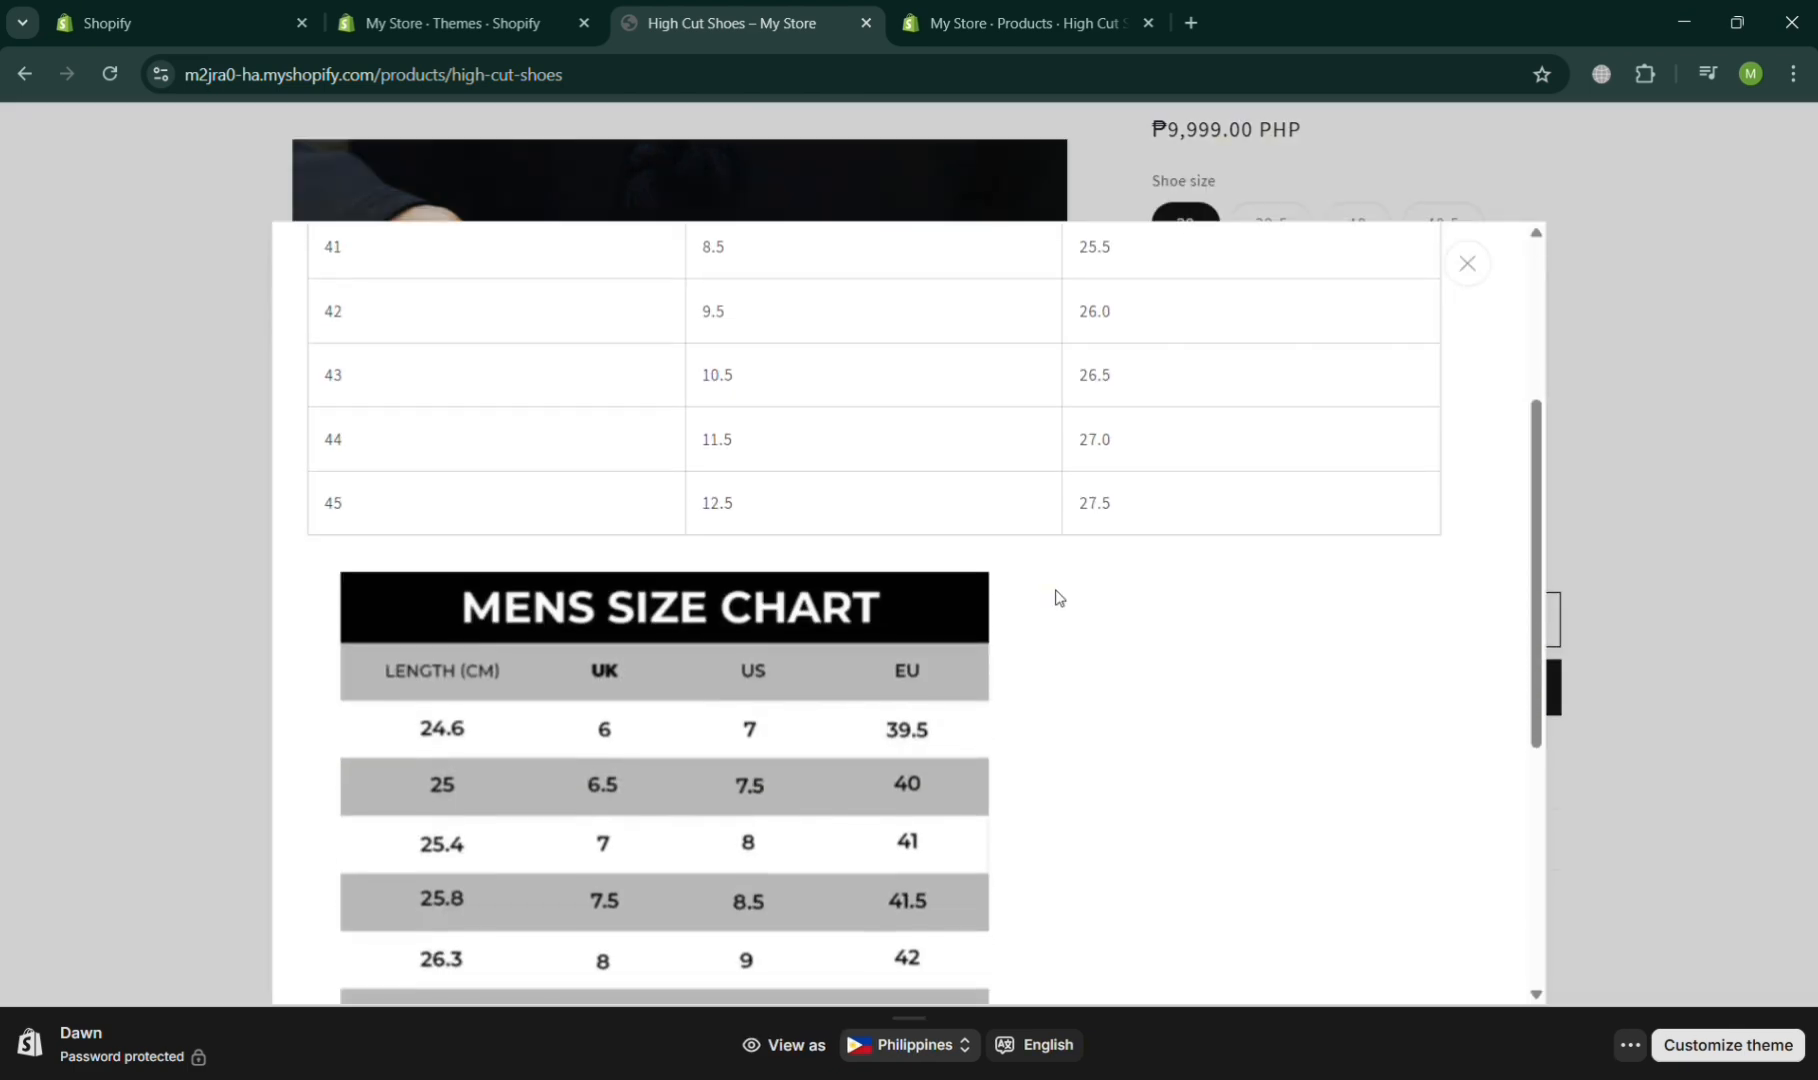
scroll(1057, 597, up, 6)
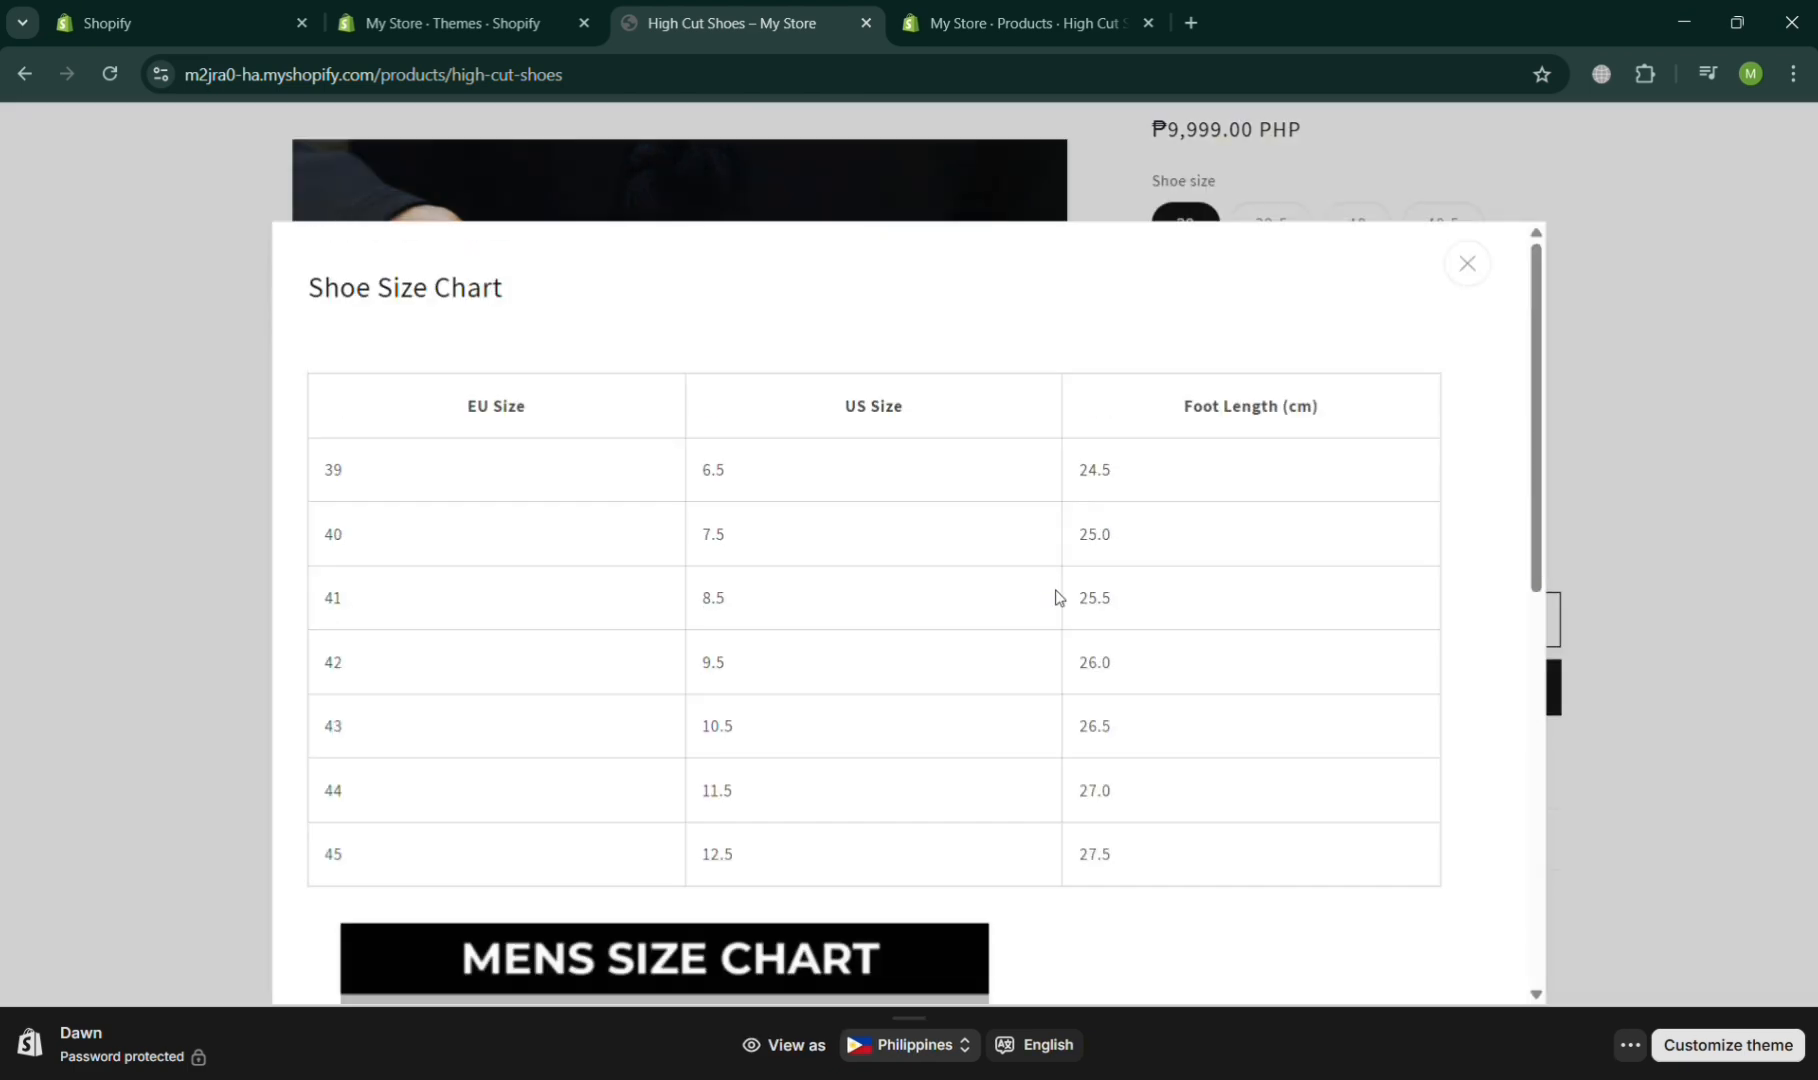
click(1476, 272)
- Expand the Shoe Size Chart collapsible row below the product description and review its content
scroll(1473, 743, down, 3)
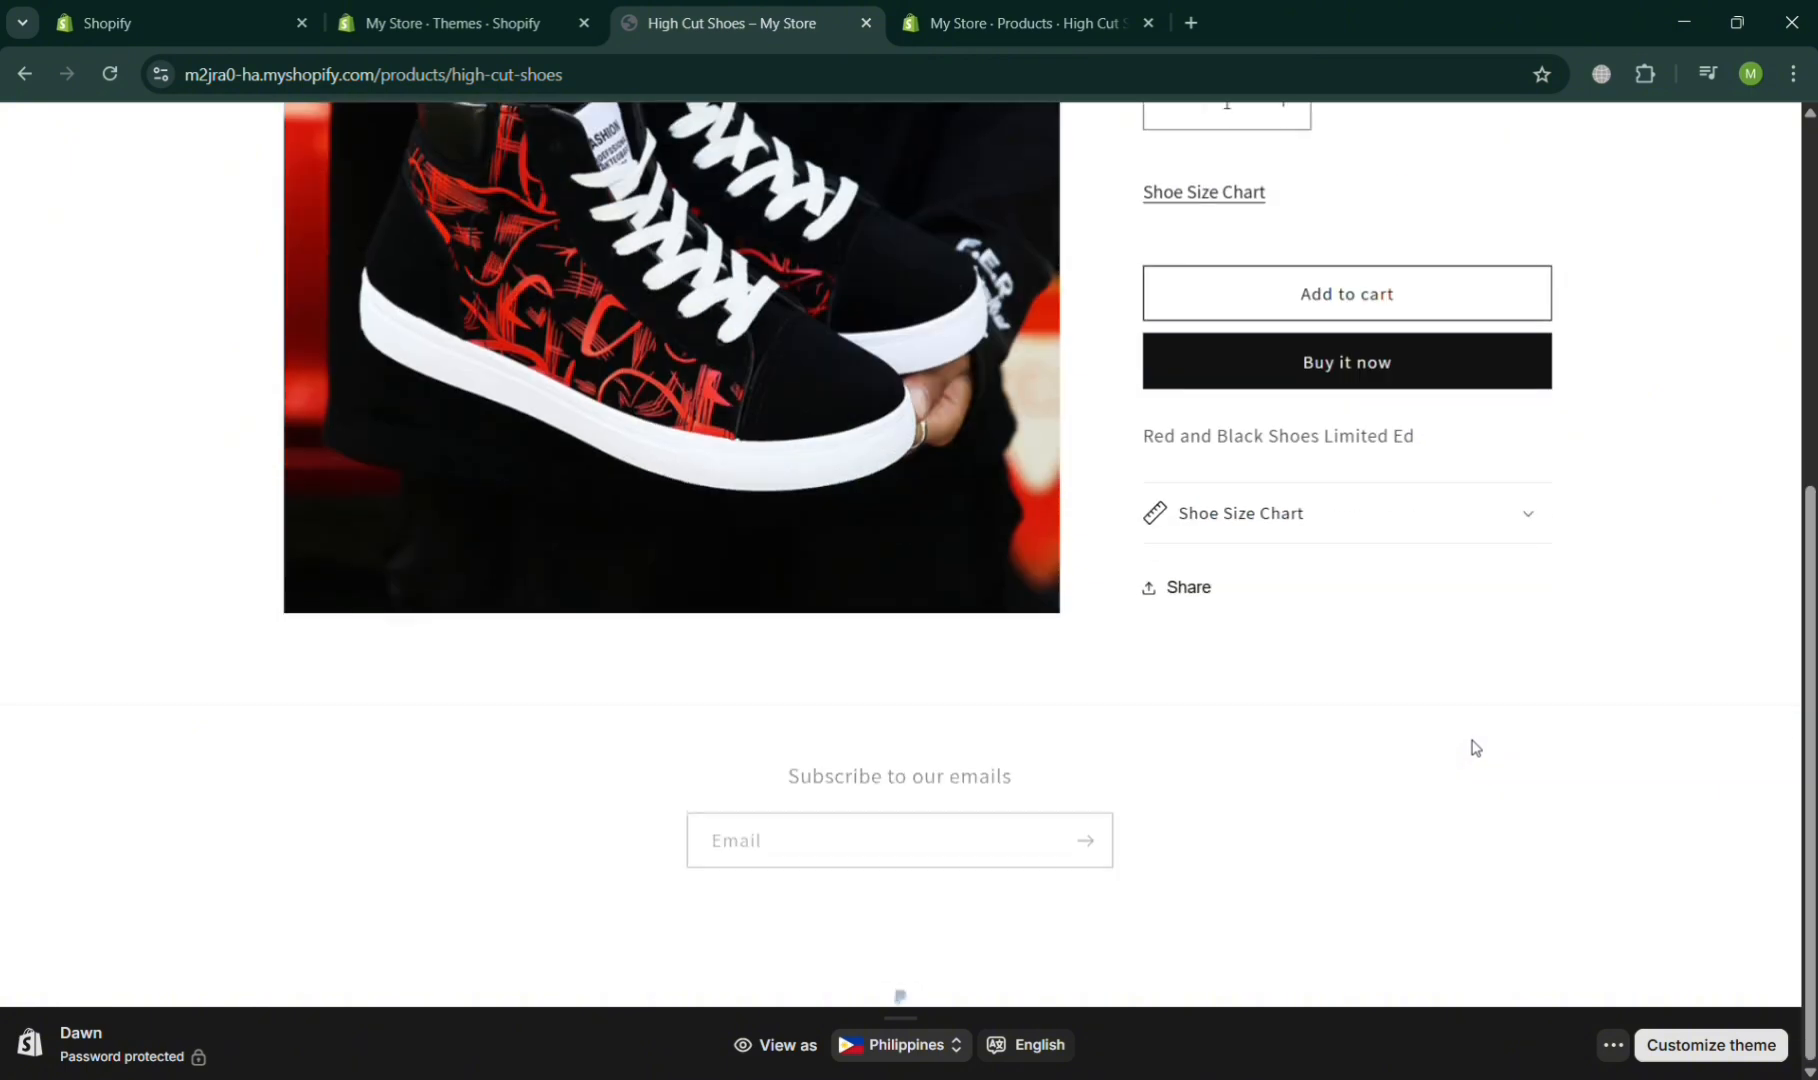
click(1523, 521)
scroll(1520, 520, down, 10)
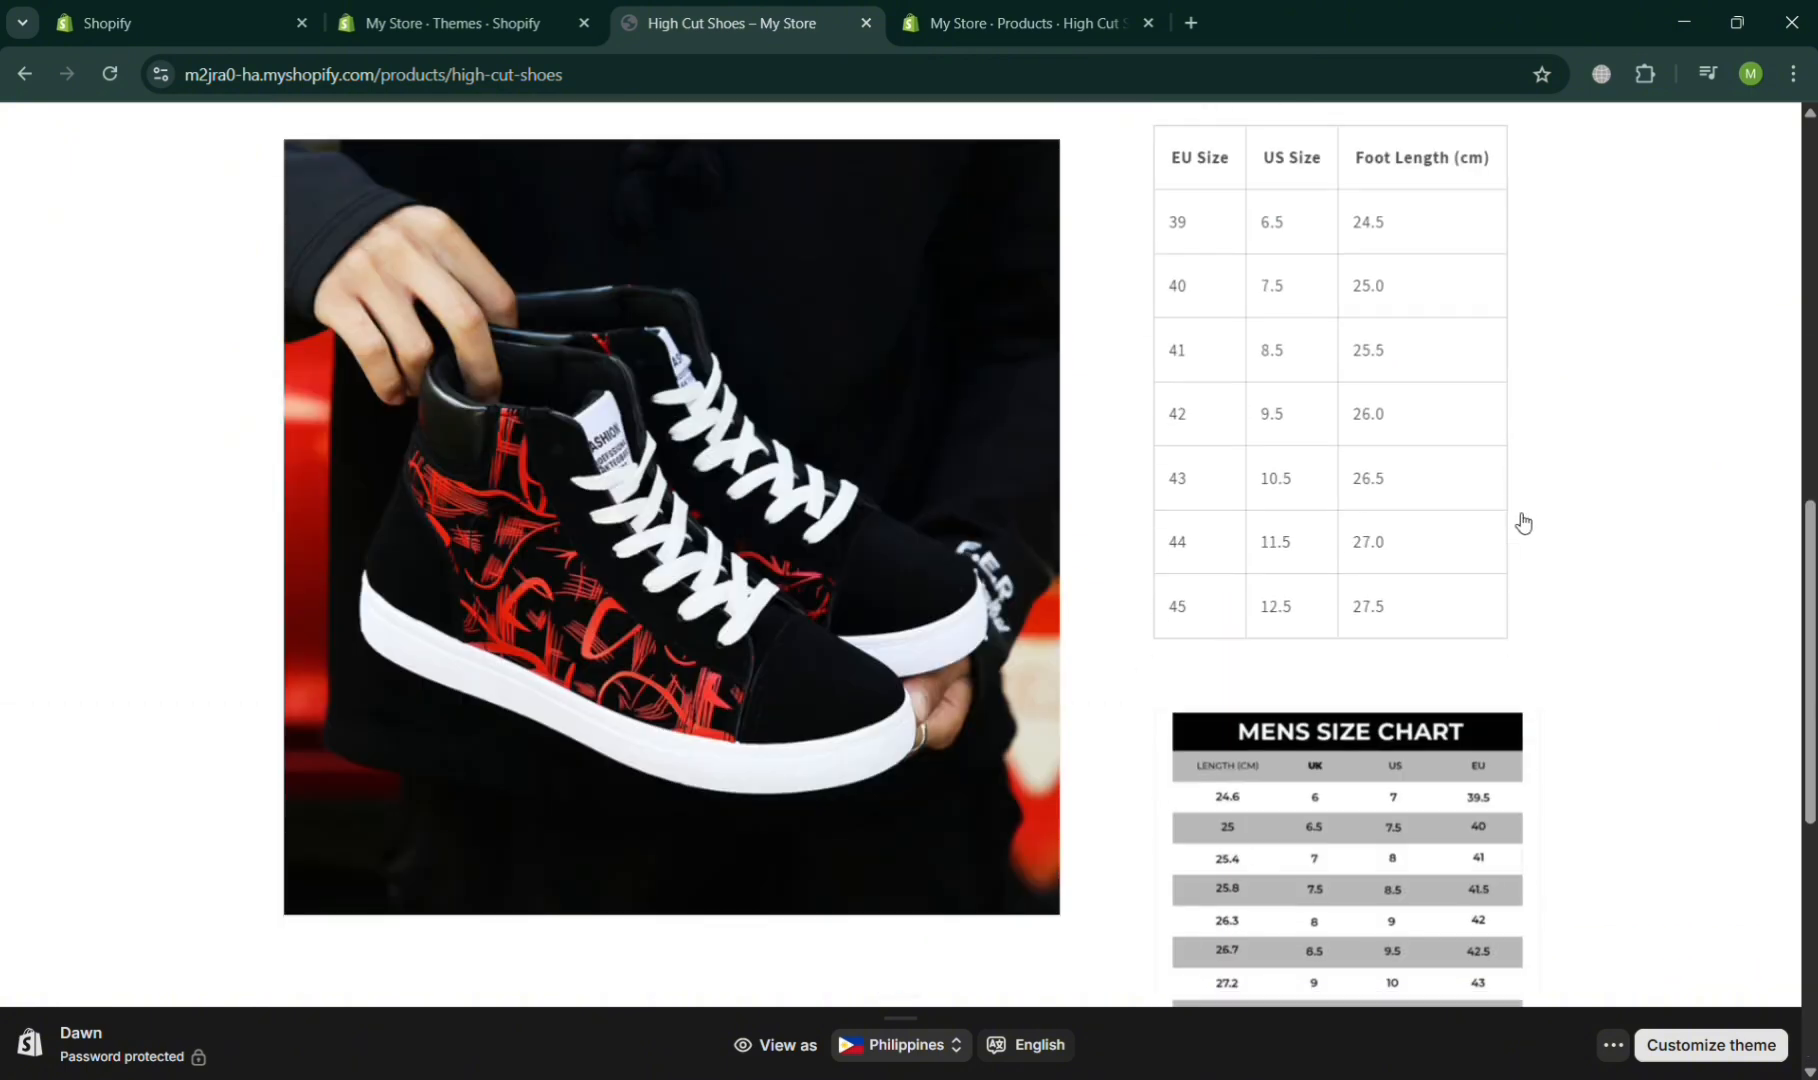
scroll(1517, 520, up, 10)
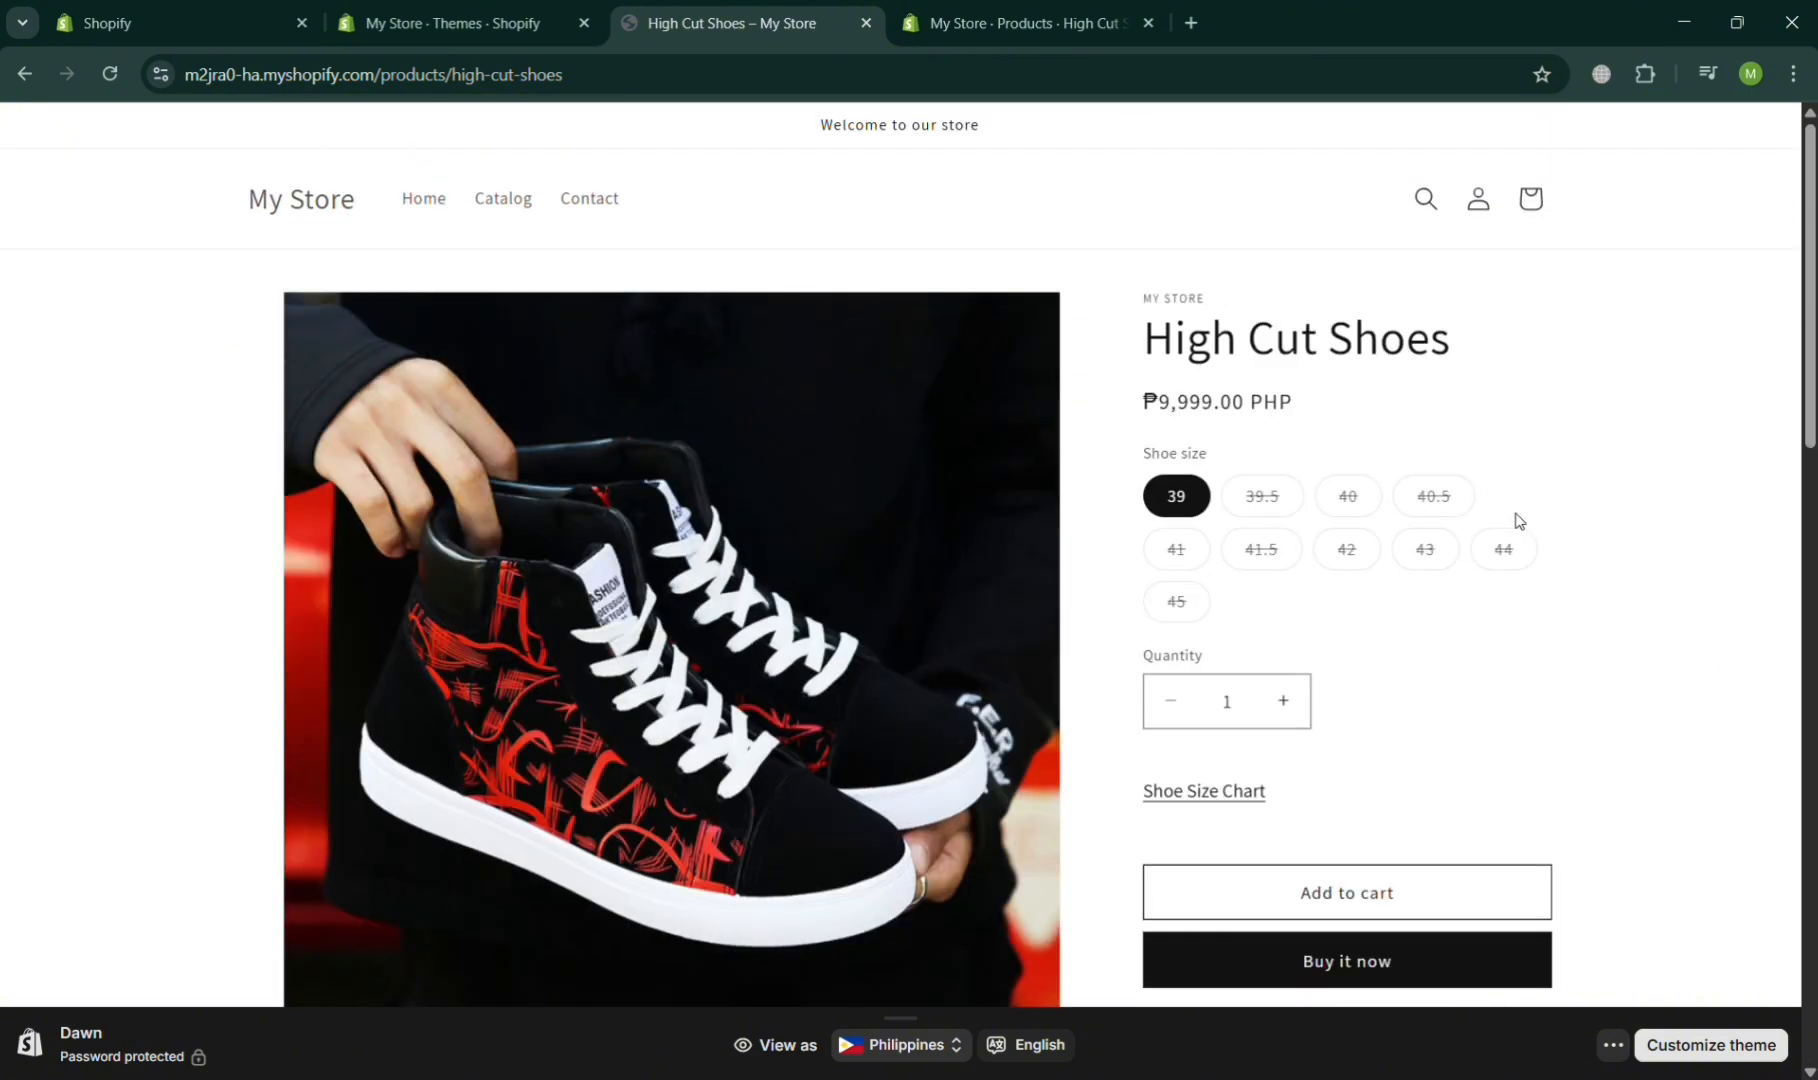